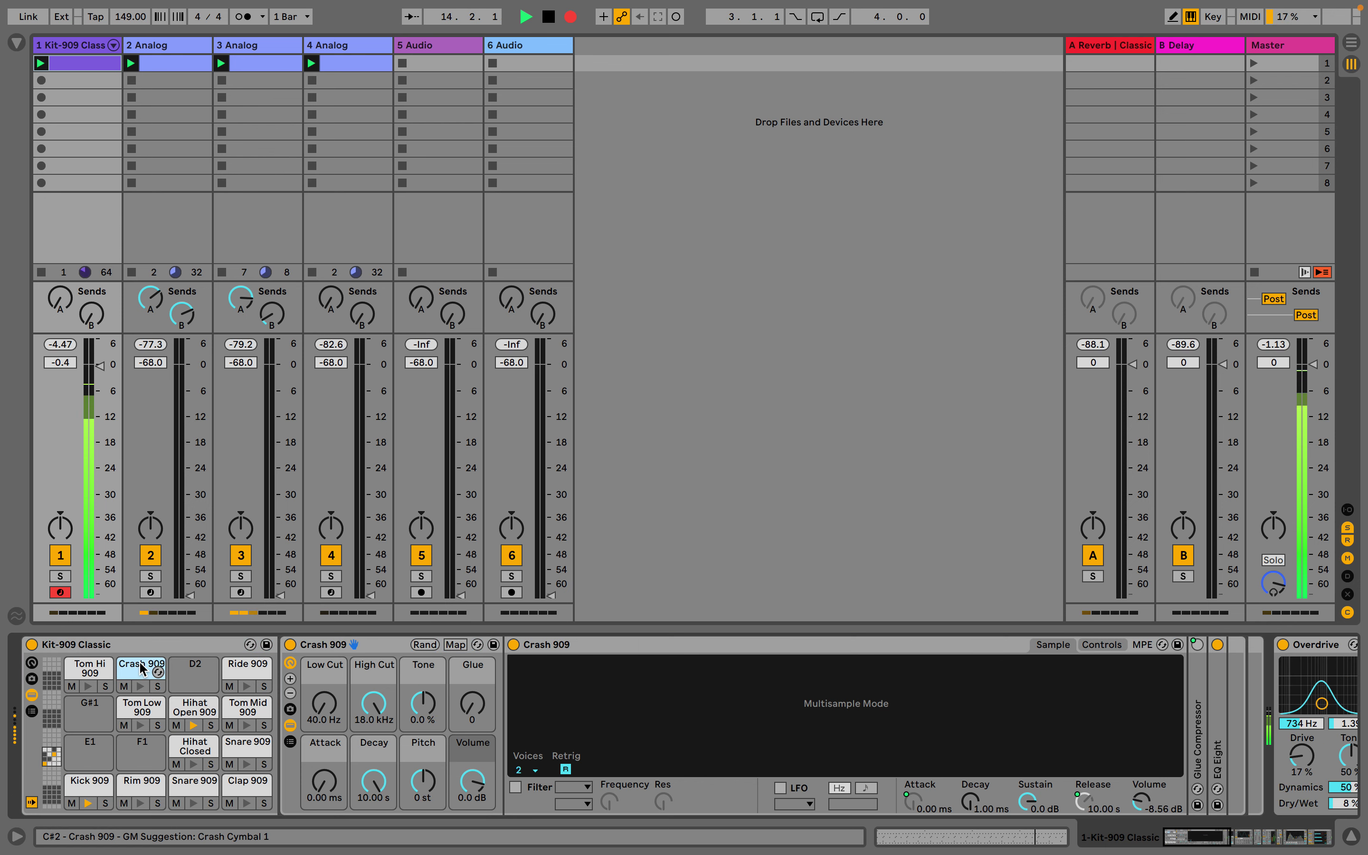
- Set the Crash 909 pad's Low Cut to 1.76 kHz and raise track 2's volume to -3.4 dB
left_click_drag(326, 697, 325, 657)
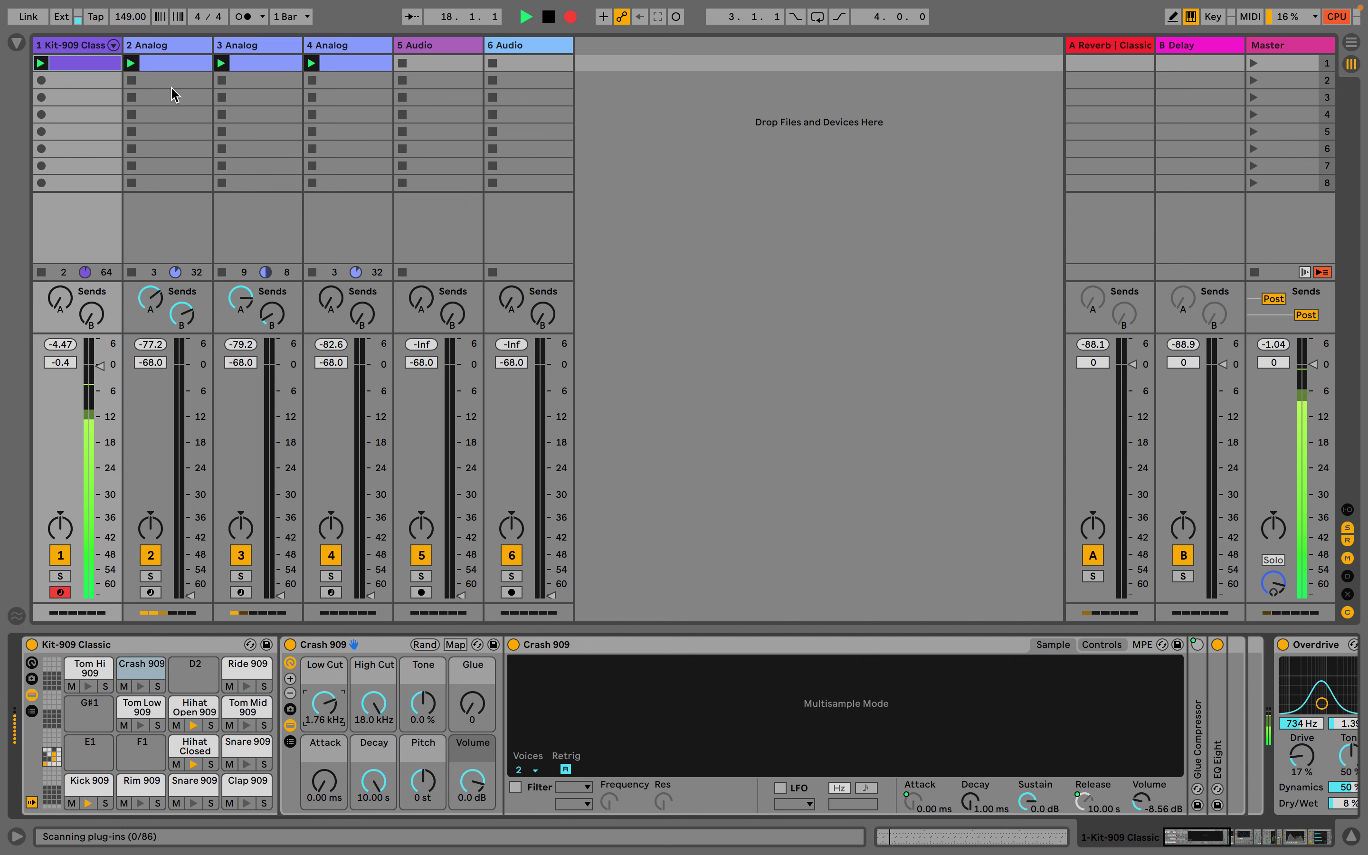
left_click(191, 597)
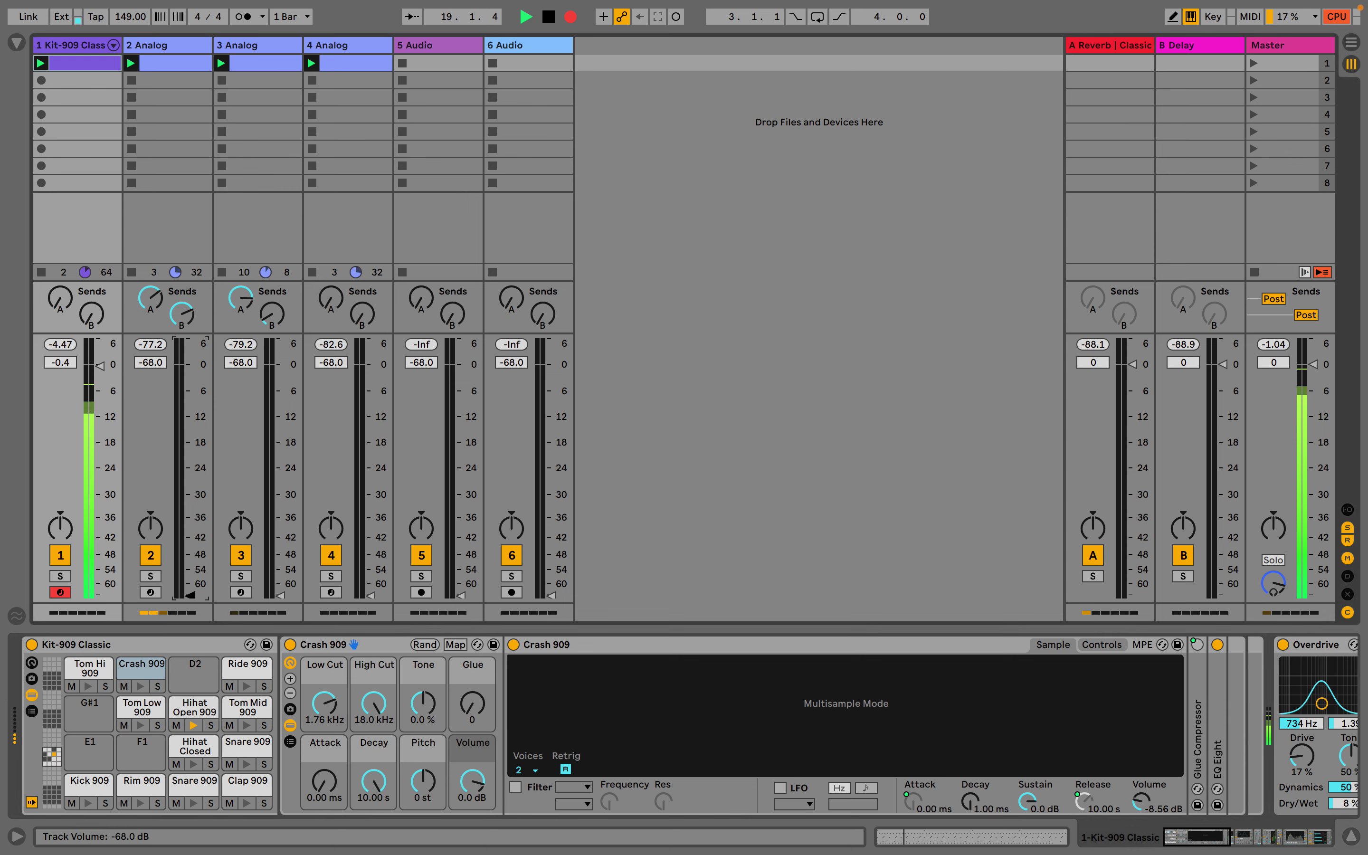
left_click_drag(191, 564, 190, 398)
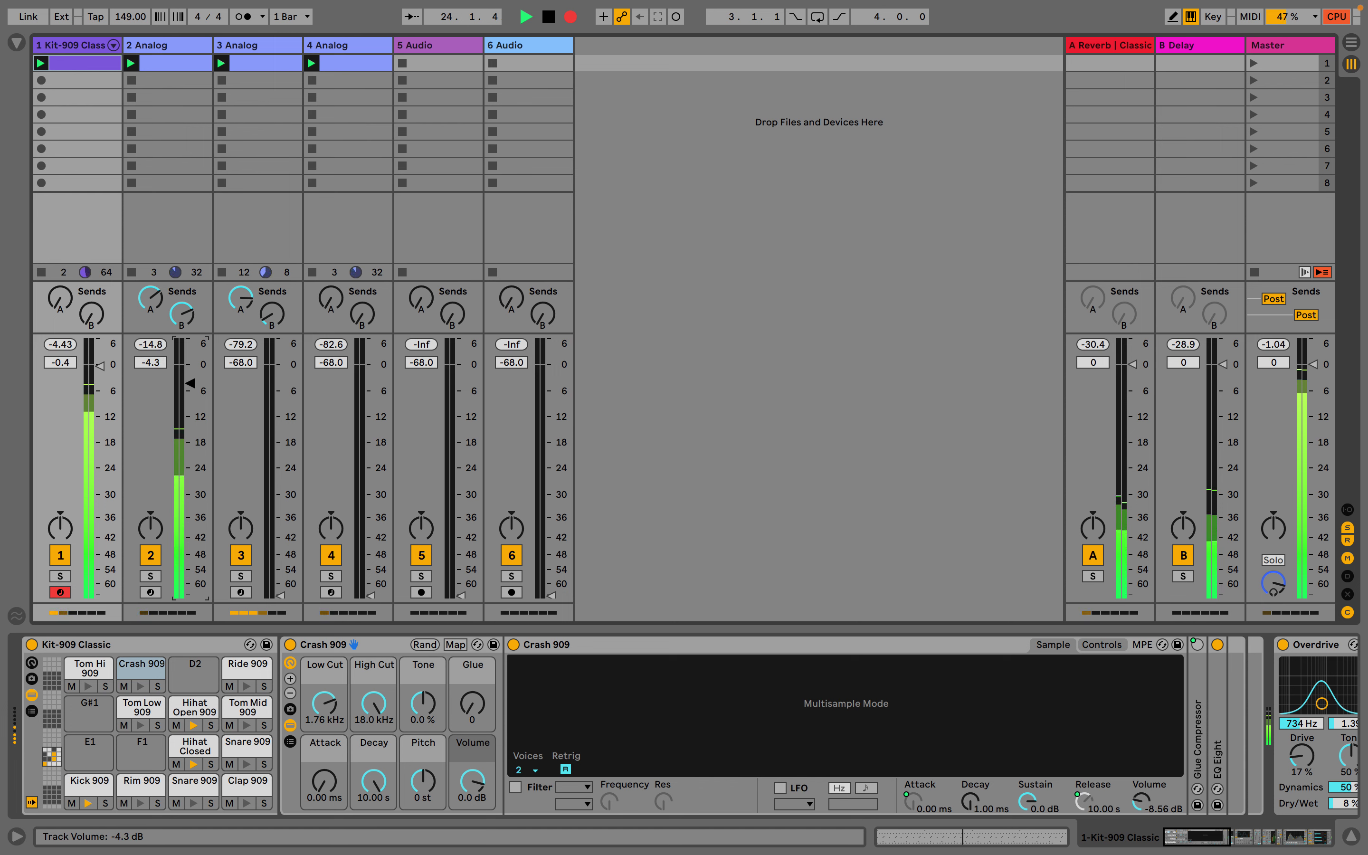
left_click_drag(191, 378, 191, 381)
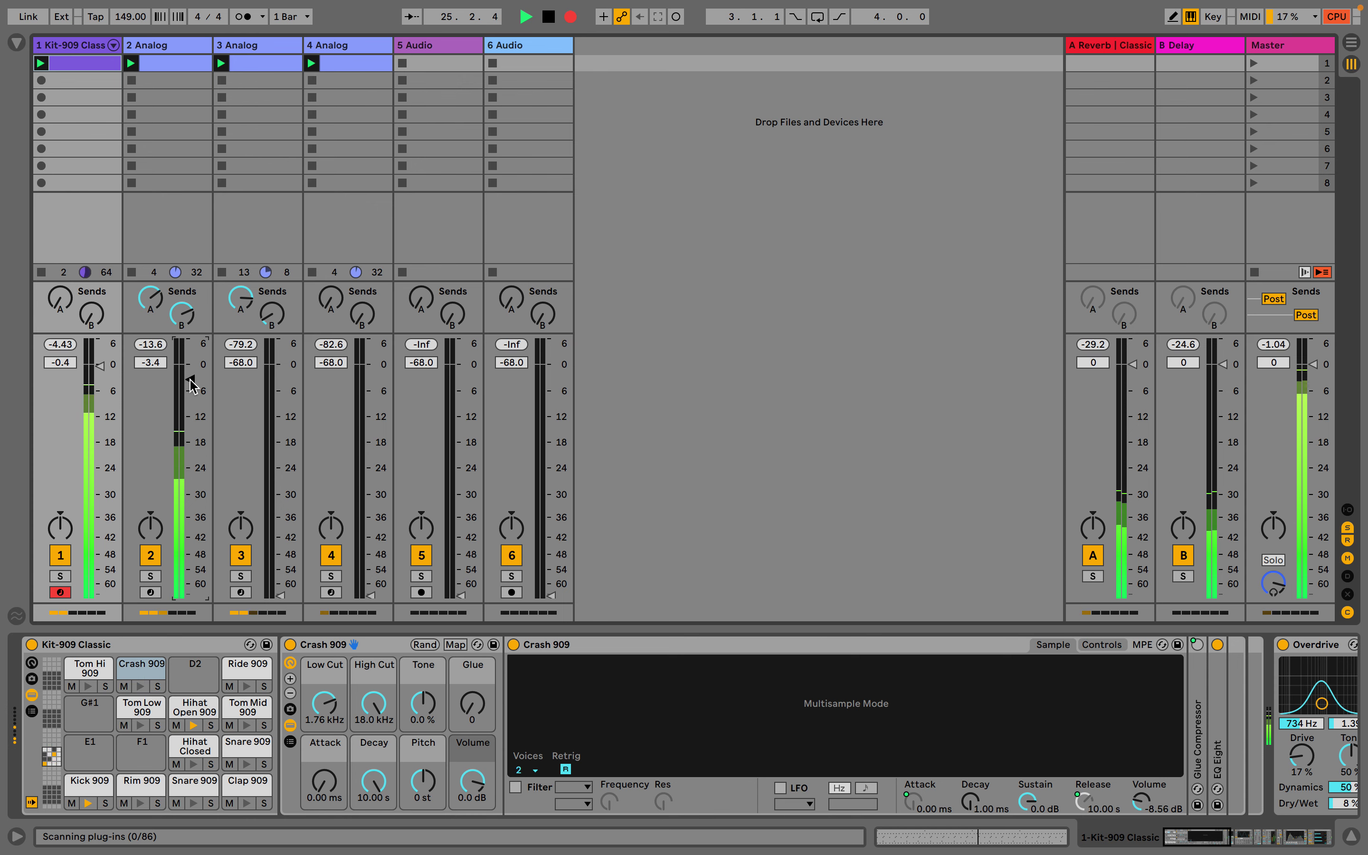
- In track 2's effects, set EQ Three's FreqLow to 302 Hz, the Limiter gain to 2.00 dB and the compressor output to 5.62 dB
scroll(586, 713, "right", 15)
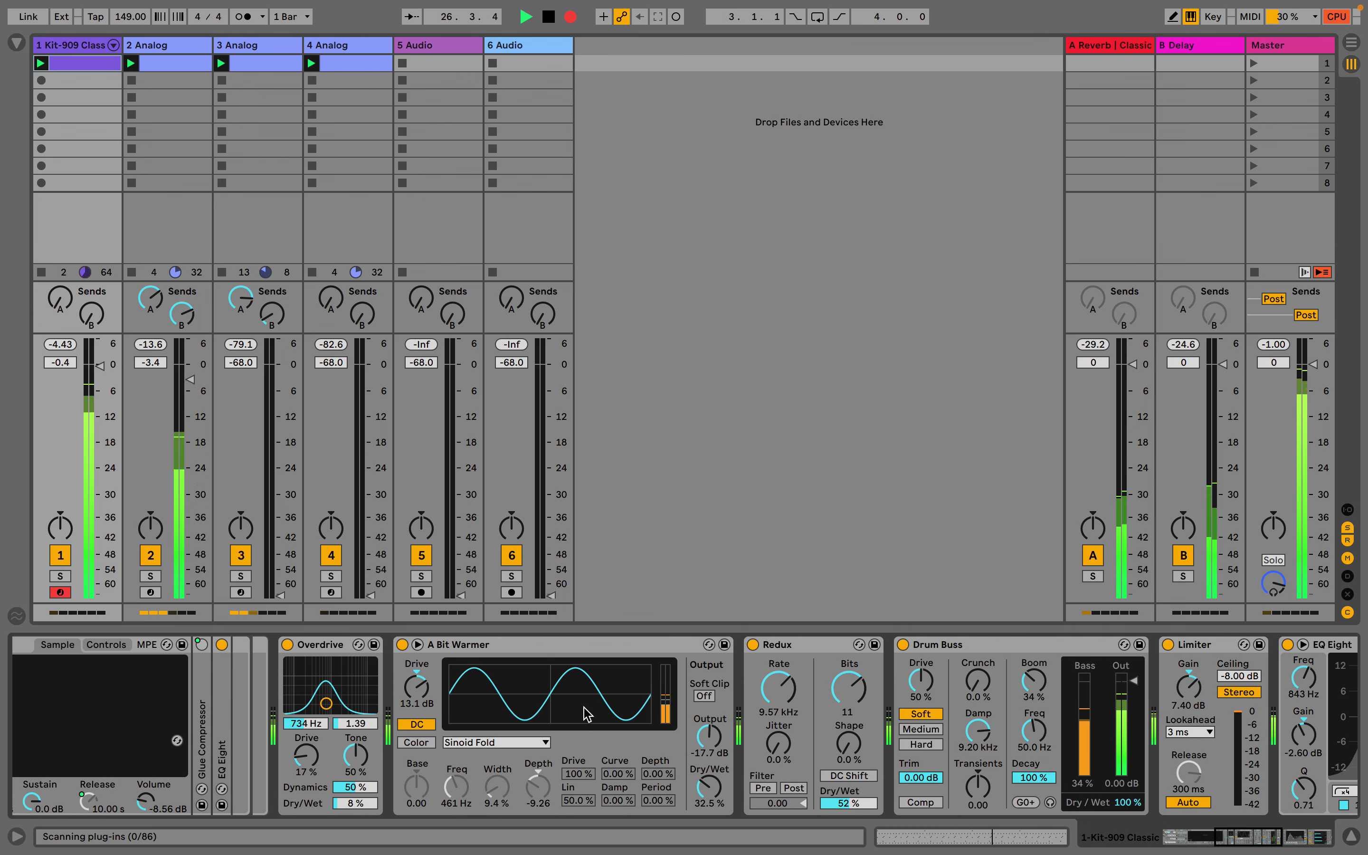
scroll(586, 713, "right", 15)
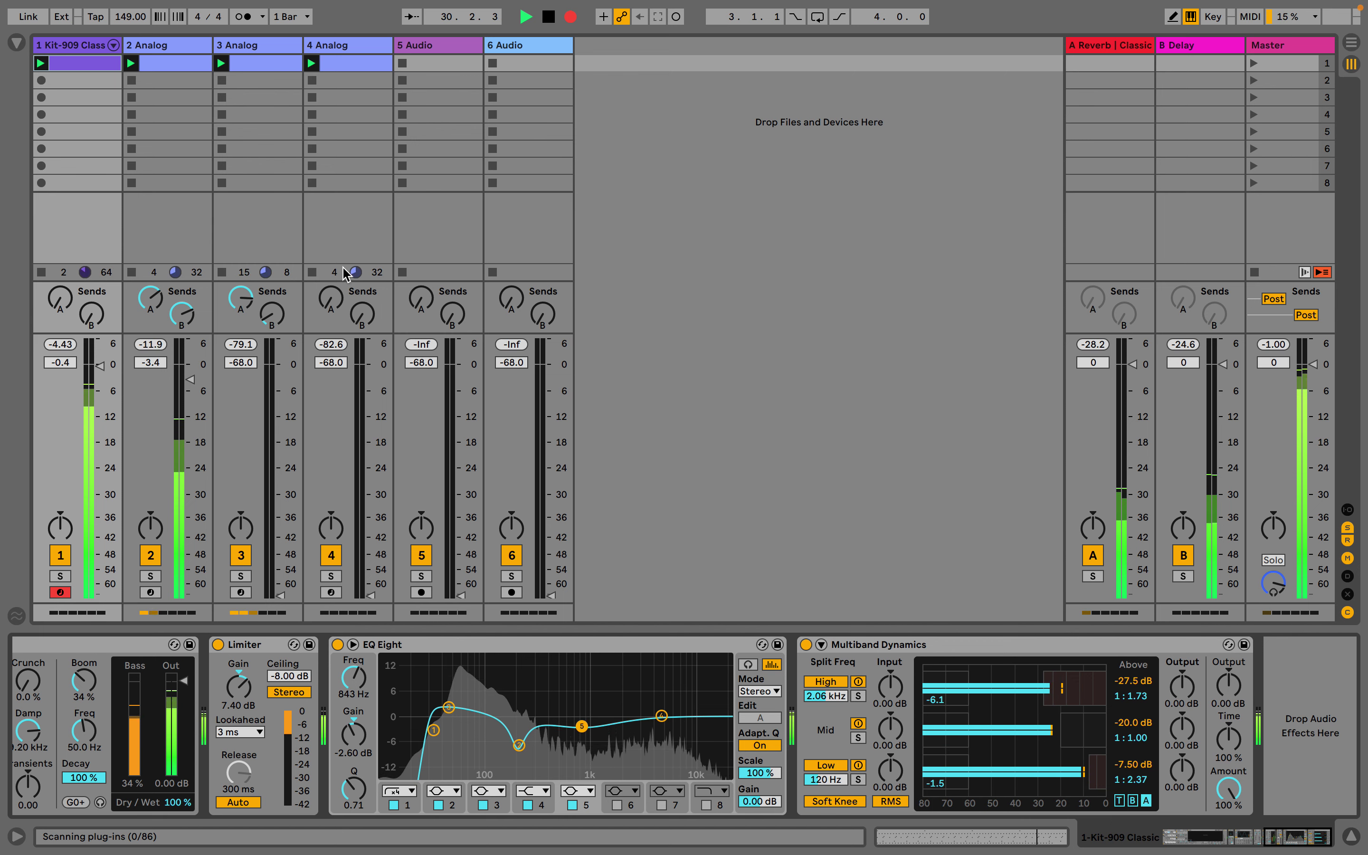
left_click(170, 46)
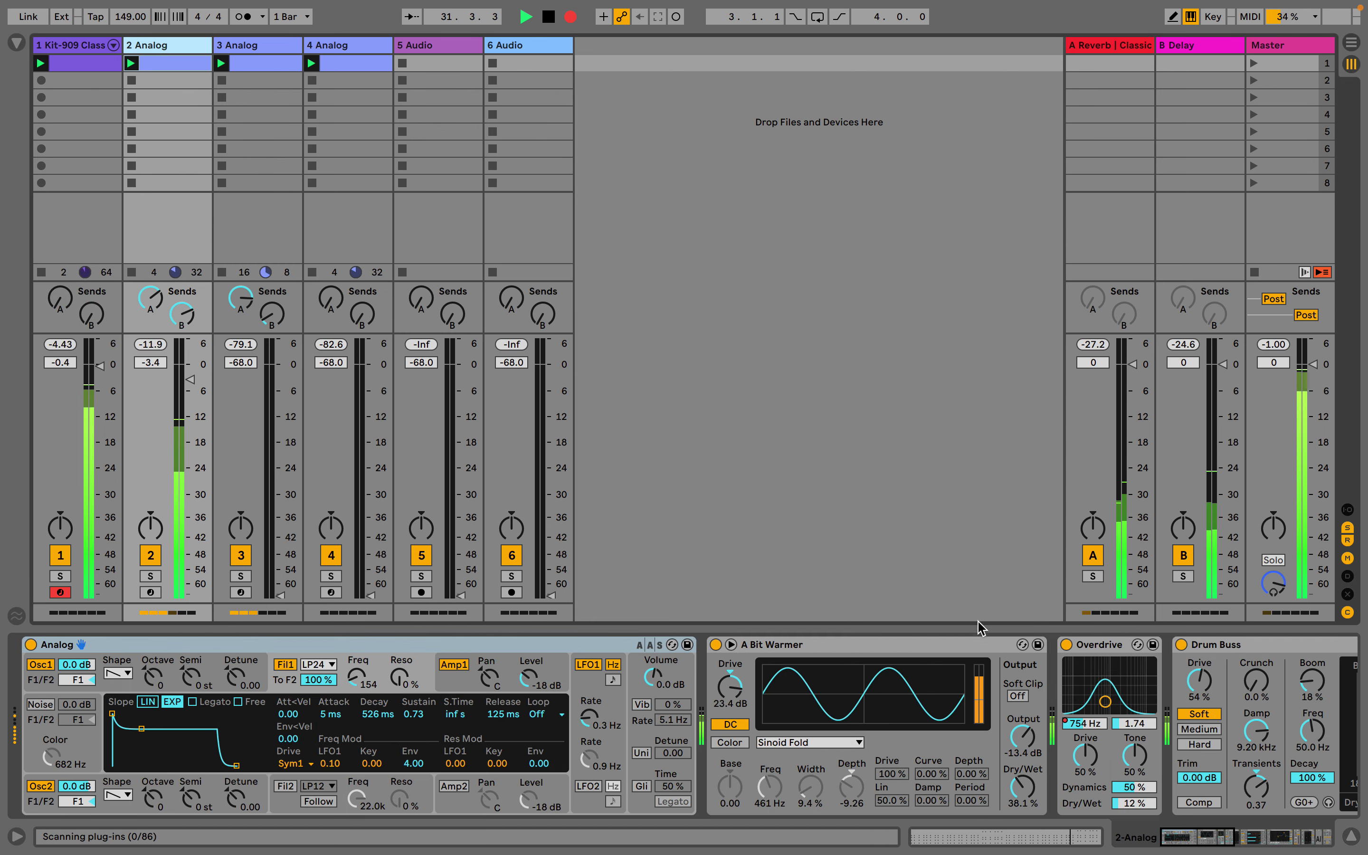
scroll(928, 722, "right", 20)
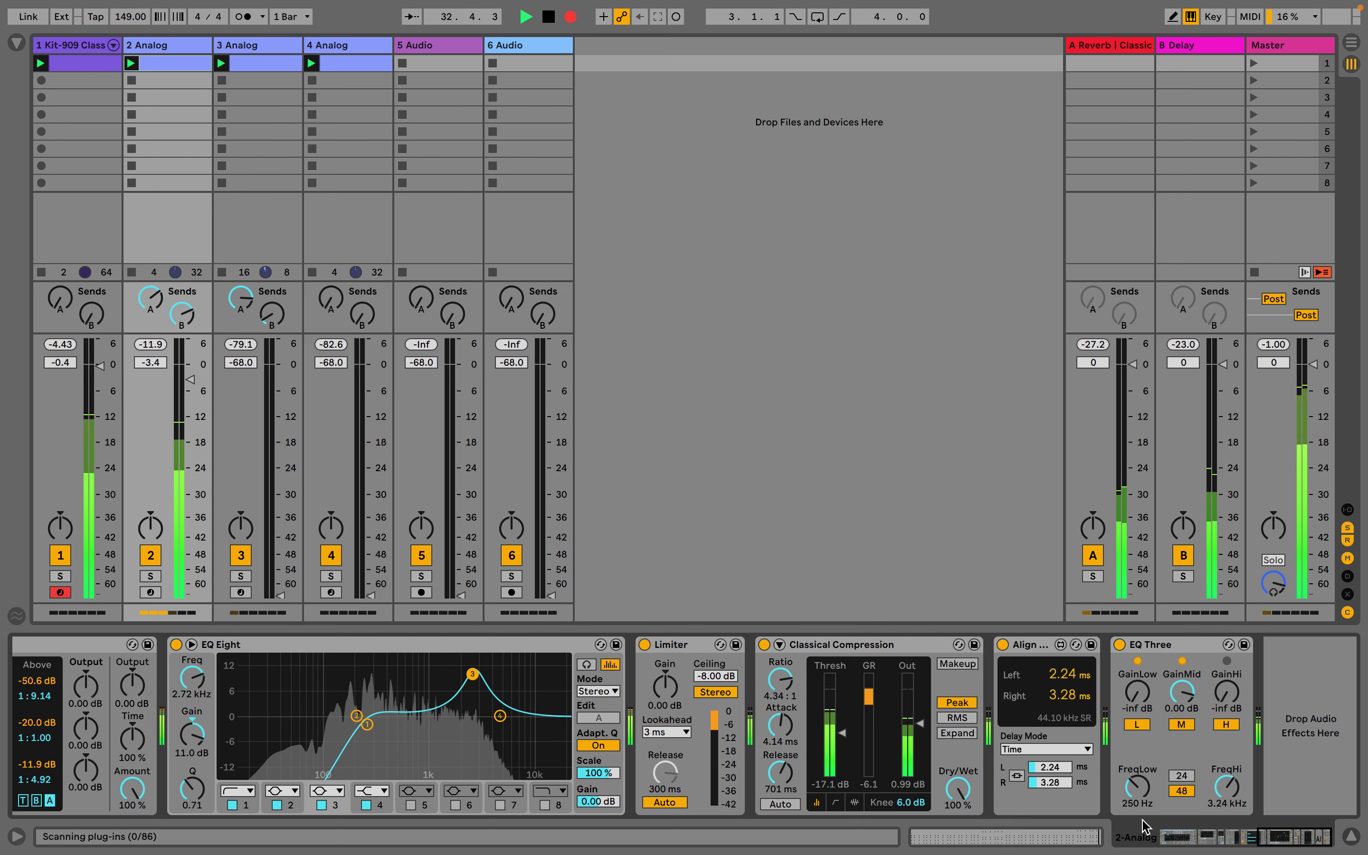
left_click_drag(1139, 802, 1139, 791)
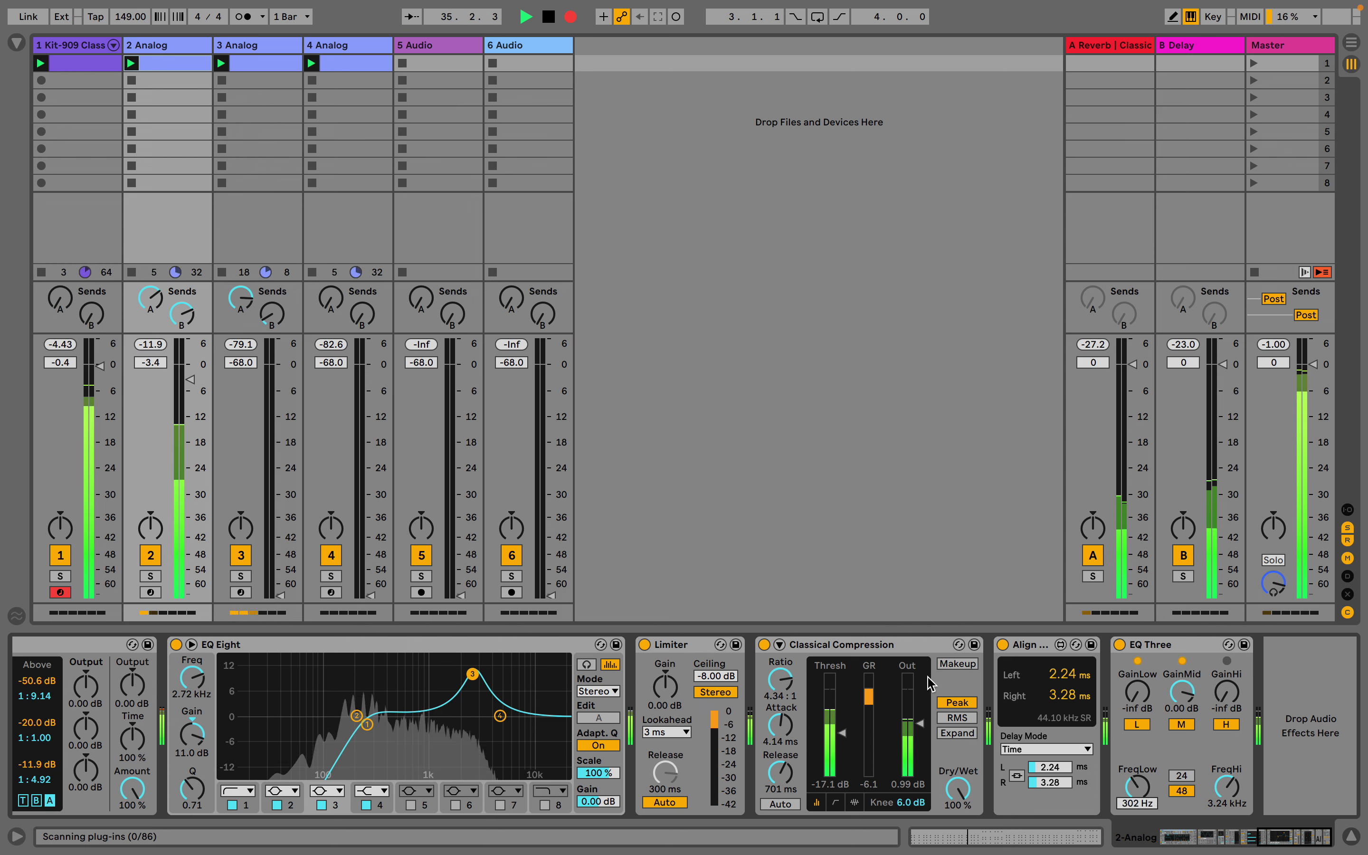
left_click_drag(673, 701, 673, 699)
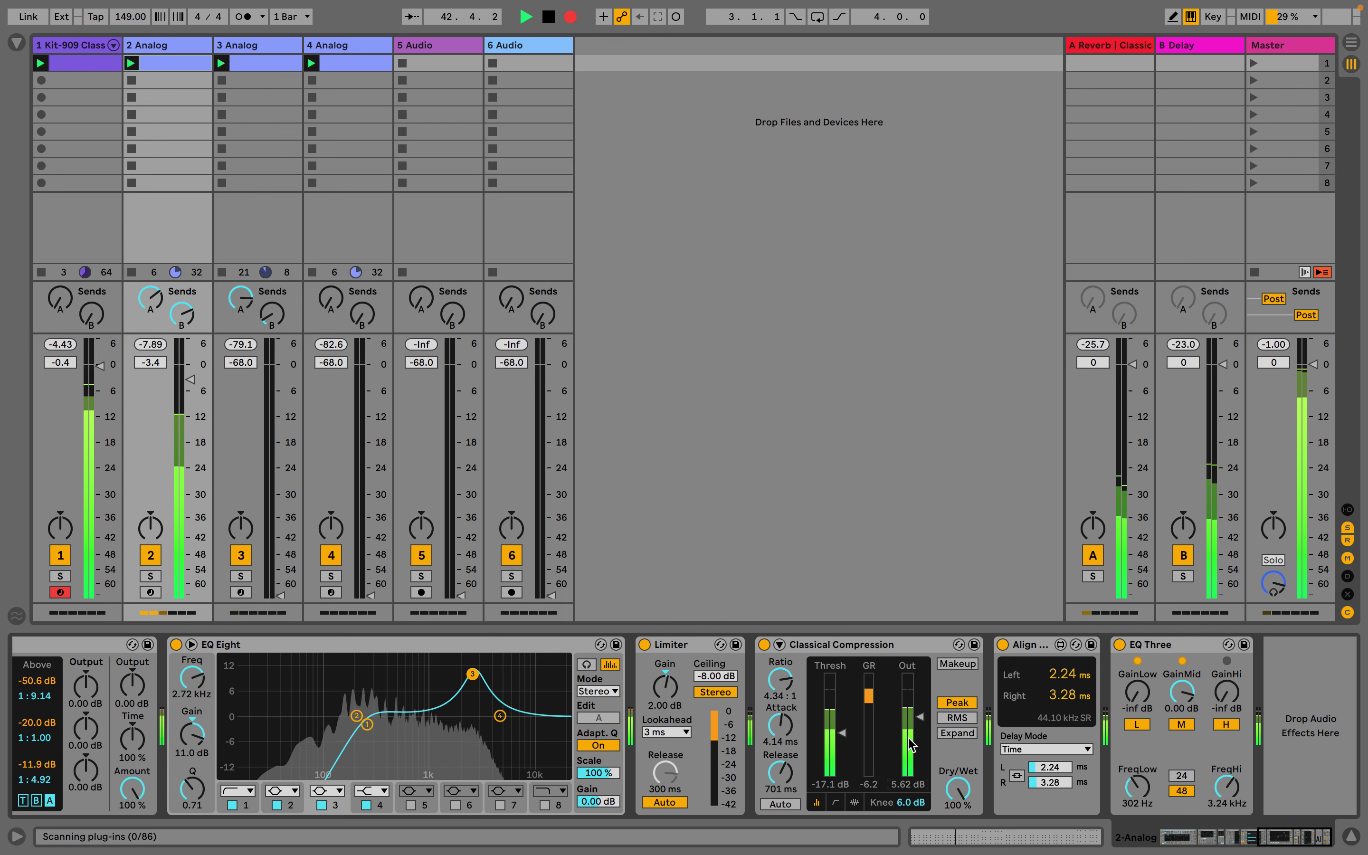
scroll(910, 743, "left", 3)
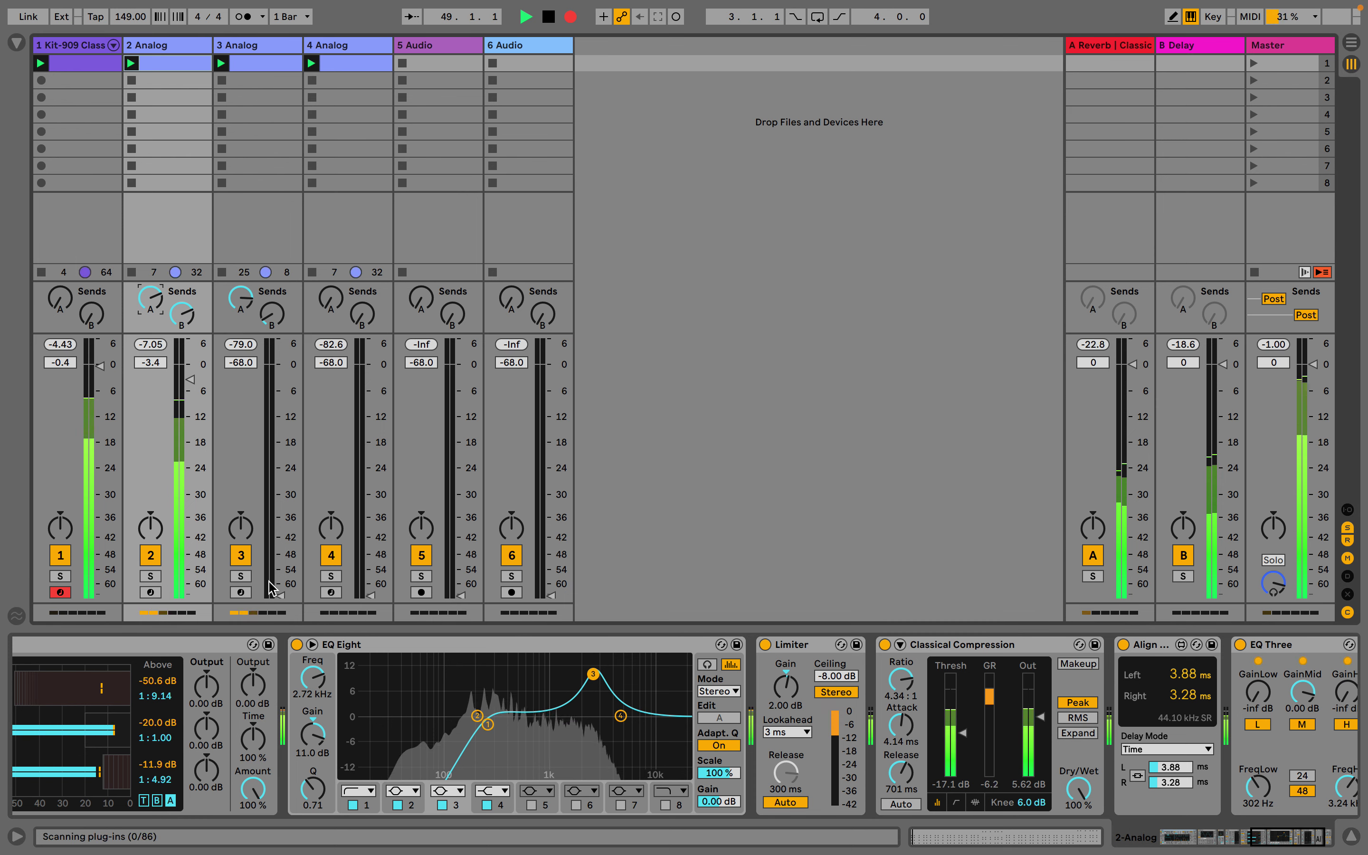
- Raise the volume of track 3 to -26.3 dB
left_click_drag(280, 595, 280, 553)
left_click_drag(279, 488, 280, 478)
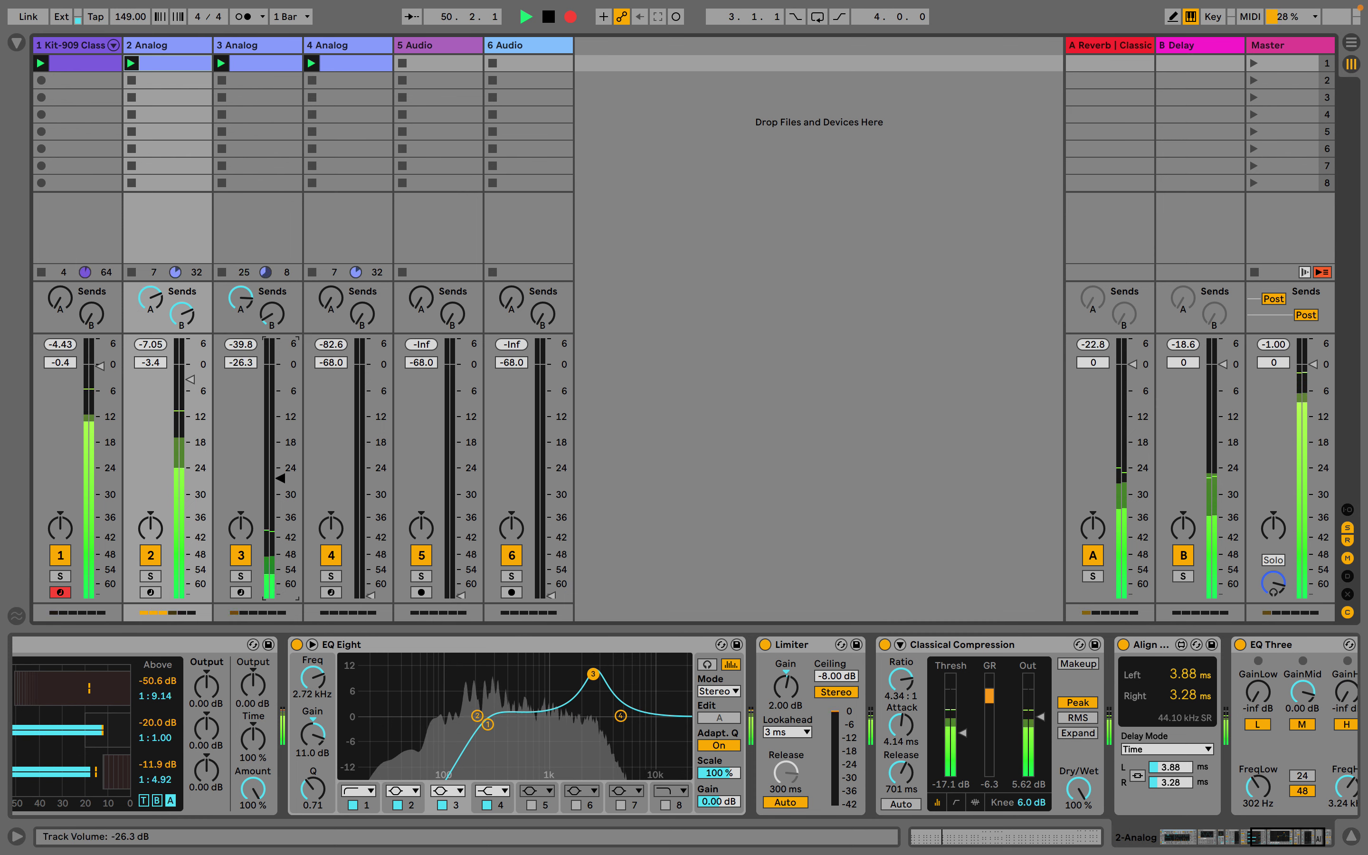
- Stop track 4's clip and relaunch it with the track volume raised to about -0.4 dB
left_click_drag(371, 595, 370, 589)
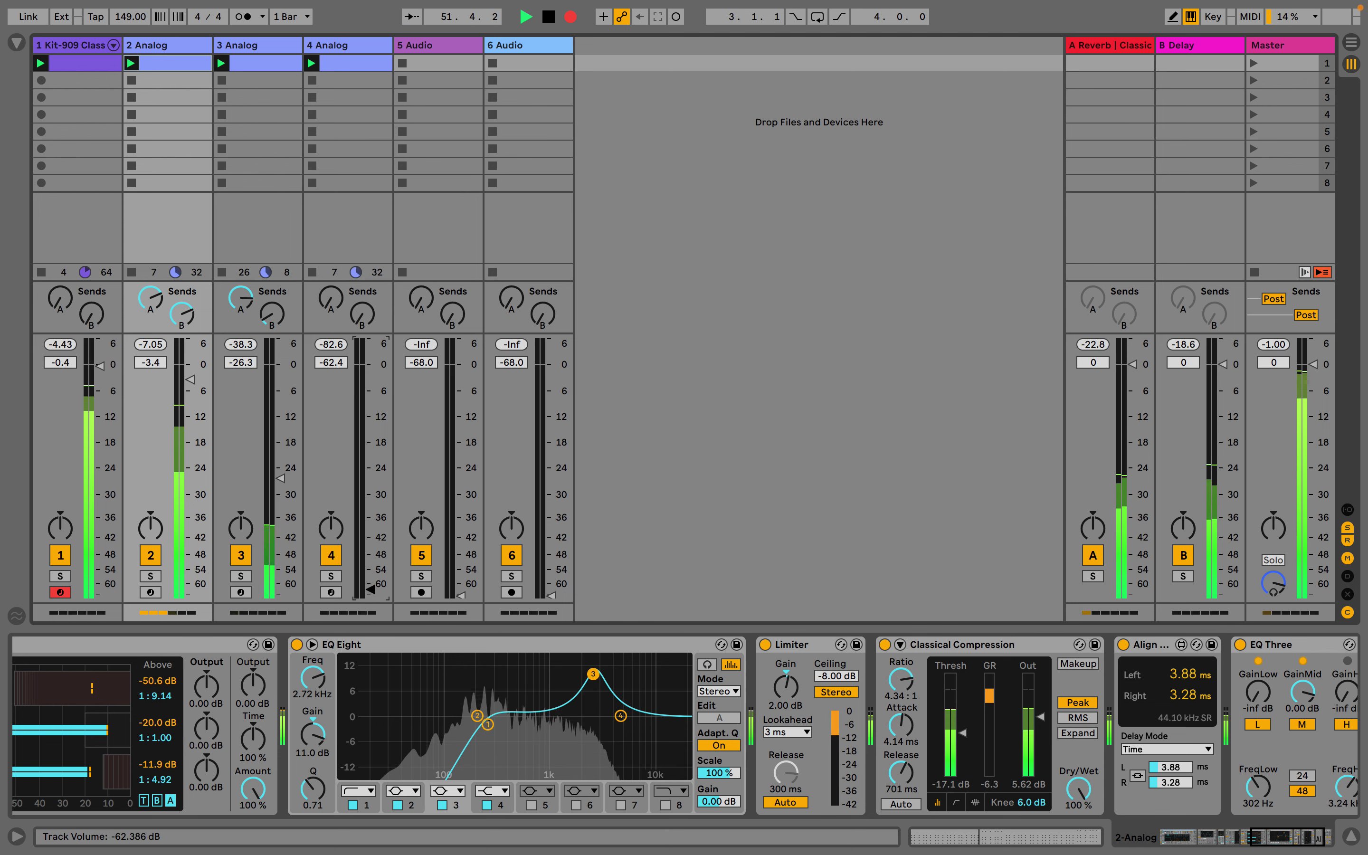
left_click(313, 272)
left_click_drag(370, 590, 370, 366)
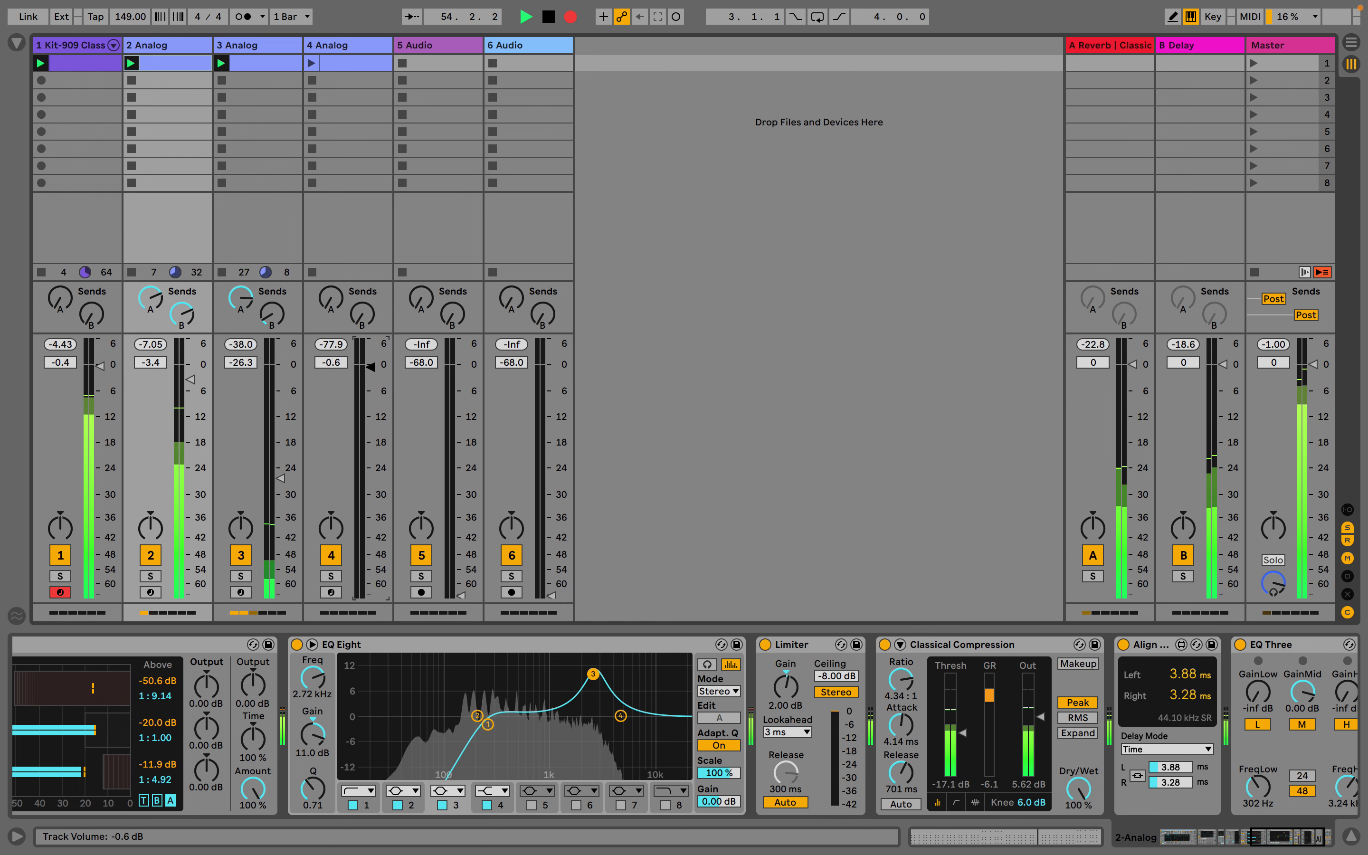
left_click(310, 63)
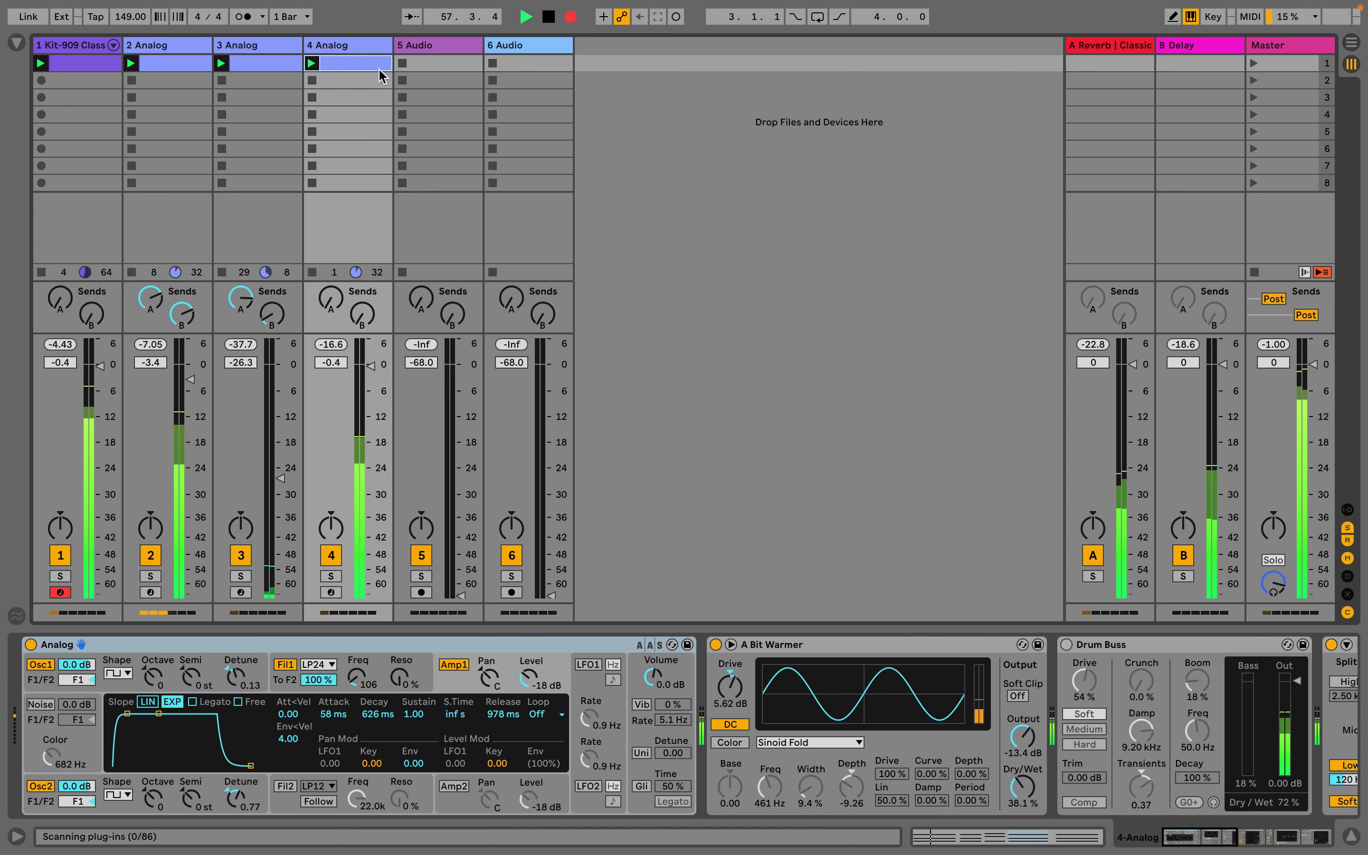
- Set the frequency of band 1 in track 4's EQ Eight to 166 Hz
left_click(355, 48)
scroll(718, 727, "right", 15)
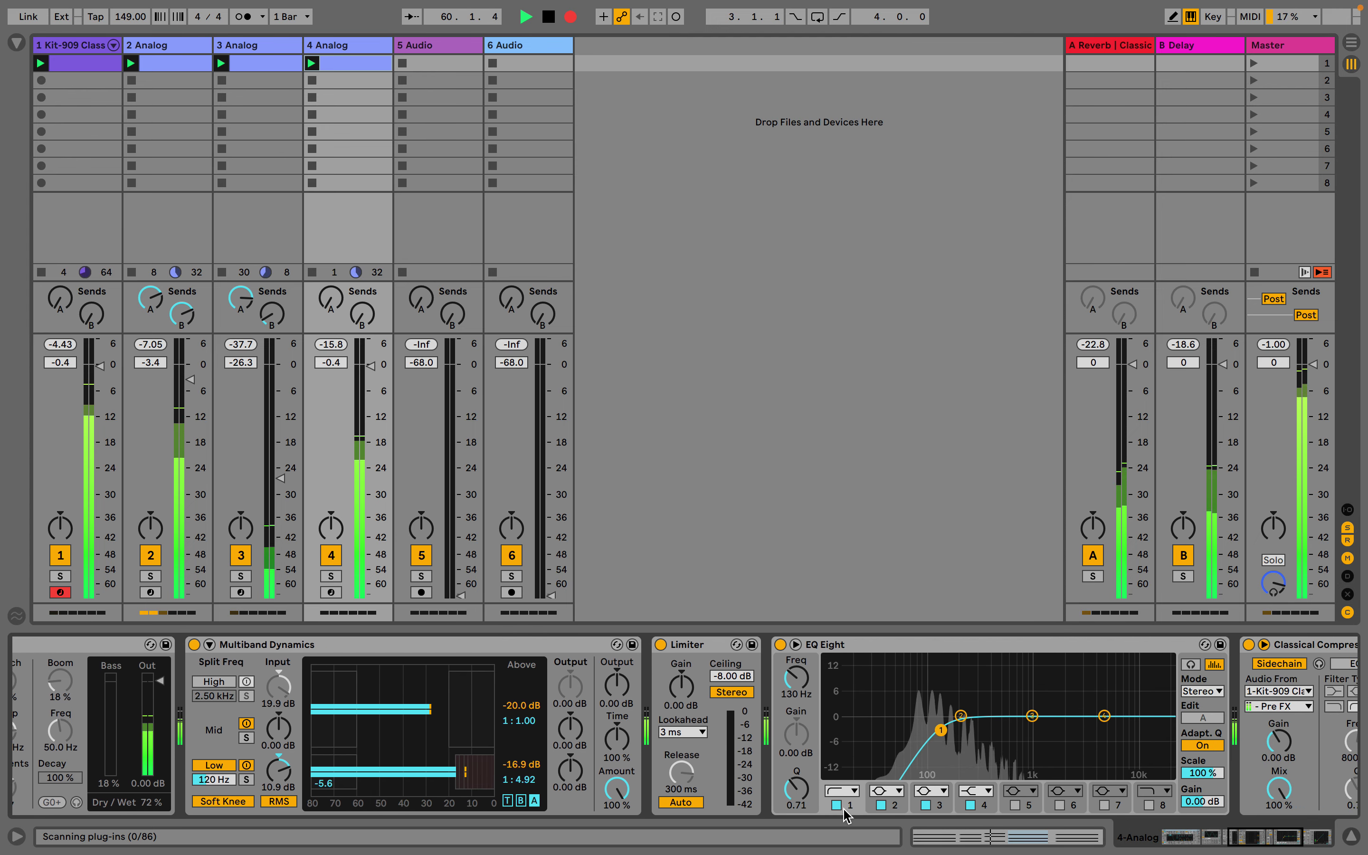
left_click(797, 678)
left_click_drag(802, 682, 802, 674)
scroll(836, 690, "right", 10)
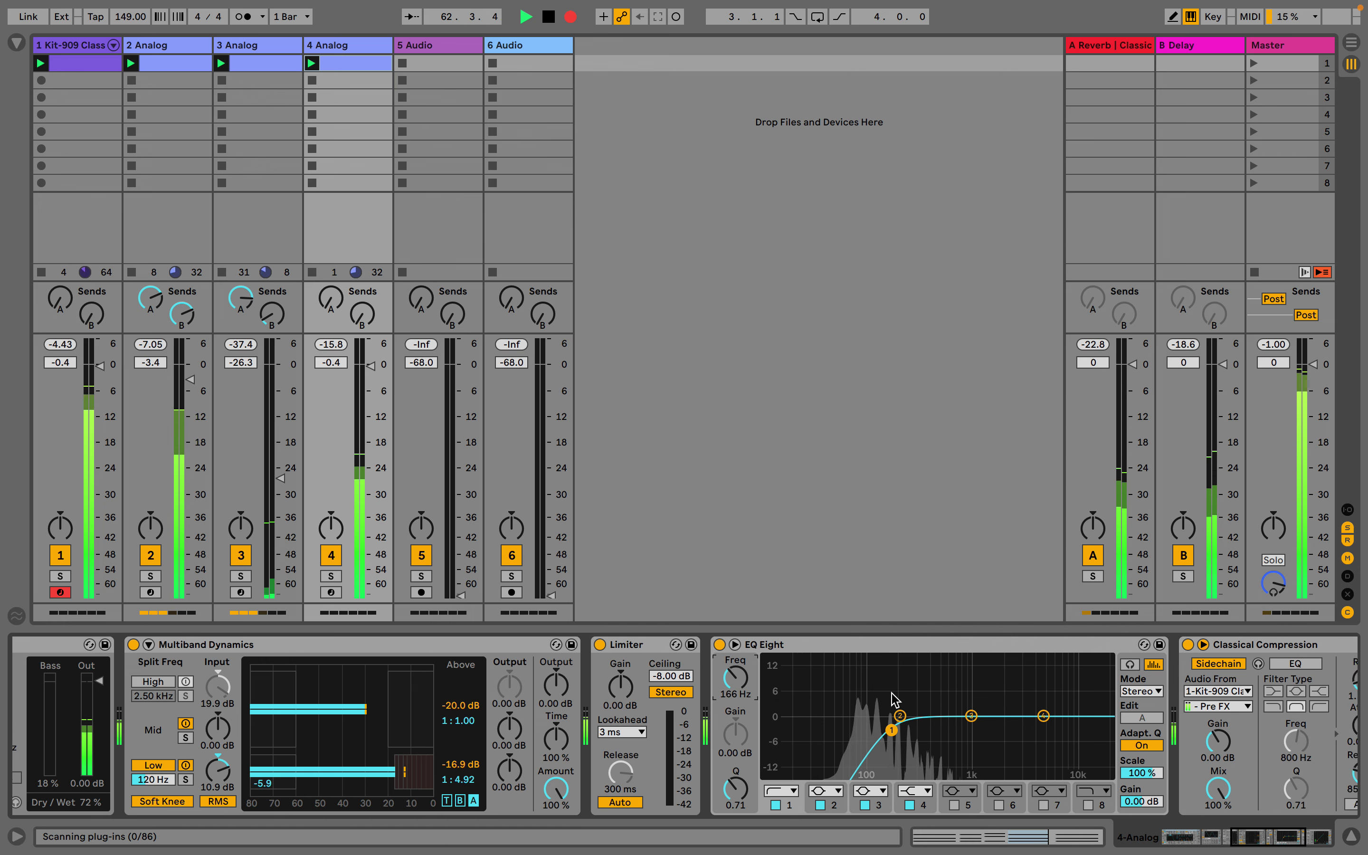
- In track 4's Analog, set Filter 1's resonance to 7 % and its envelope's sustain to 0.95 and release to 320 ms
scroll(796, 724, "left", 15)
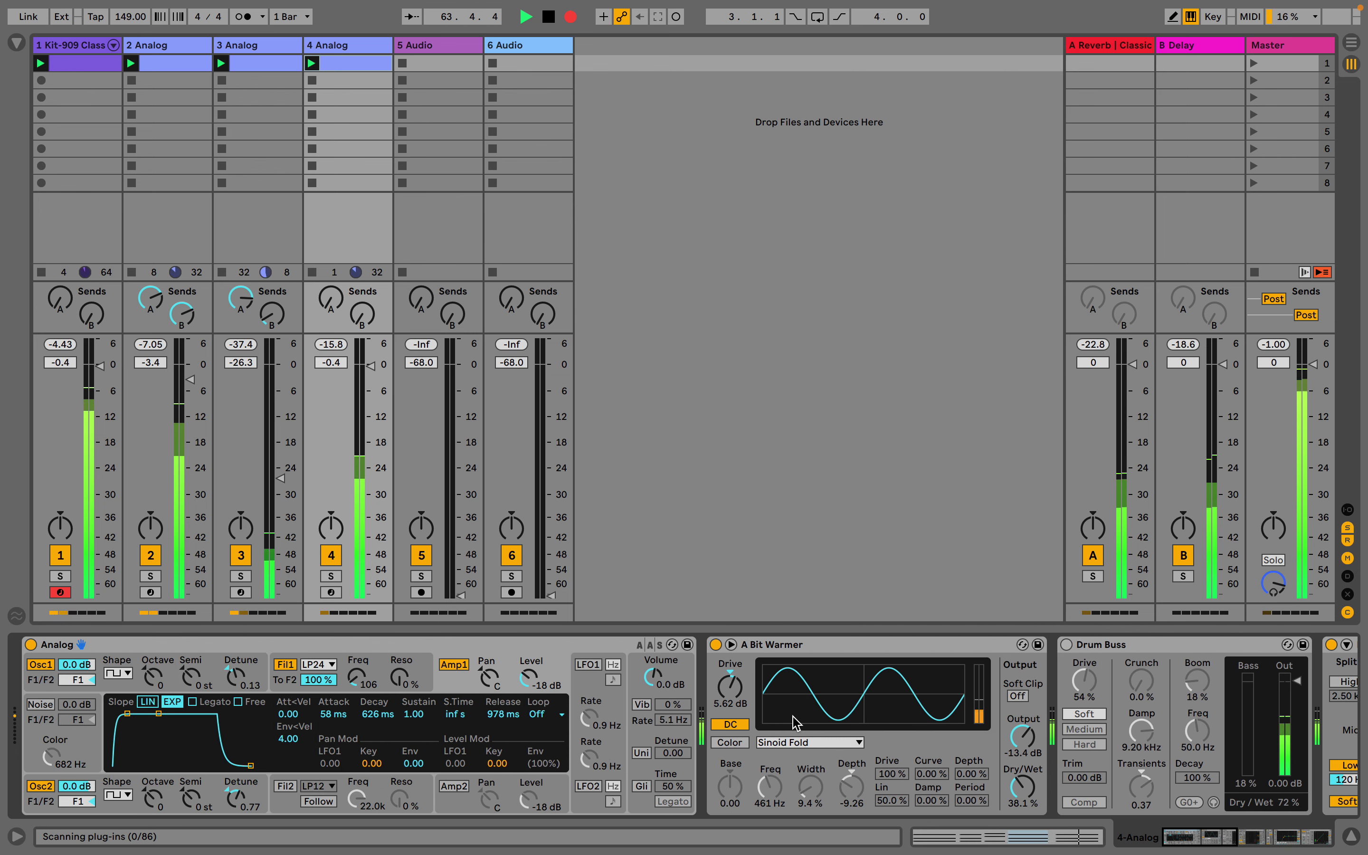
left_click(405, 682)
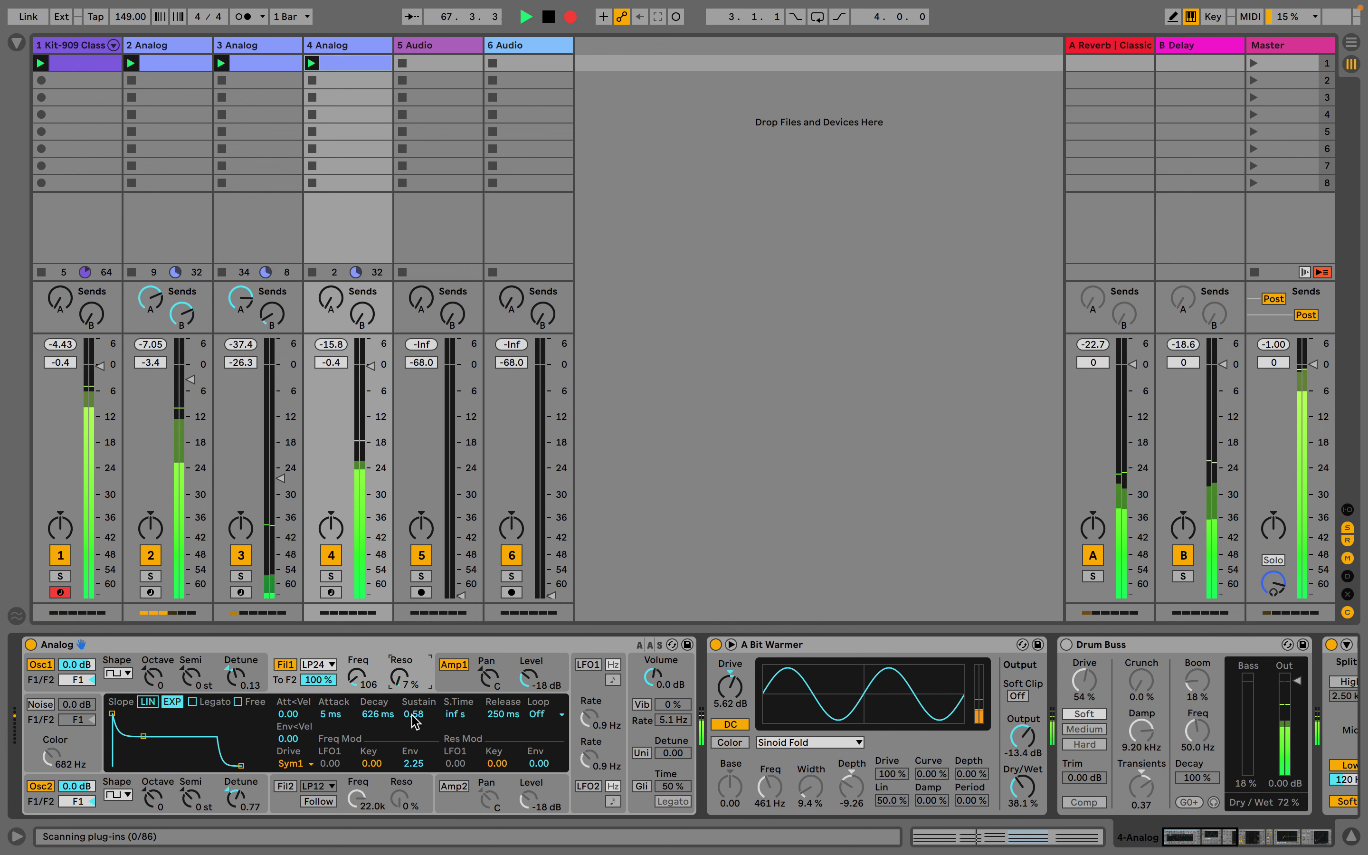
left_click_drag(414, 714, 414, 656)
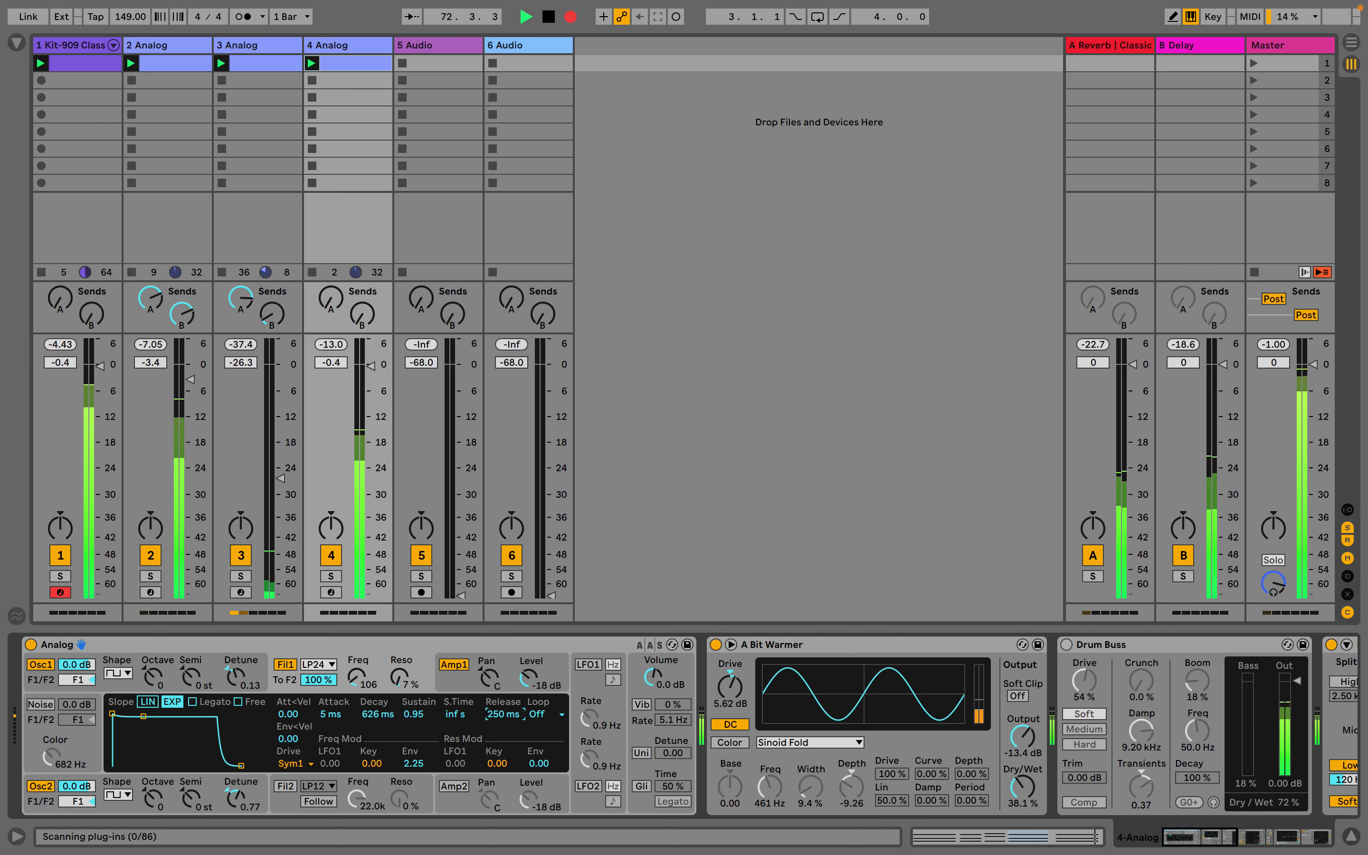
left_click_drag(499, 719, 499, 714)
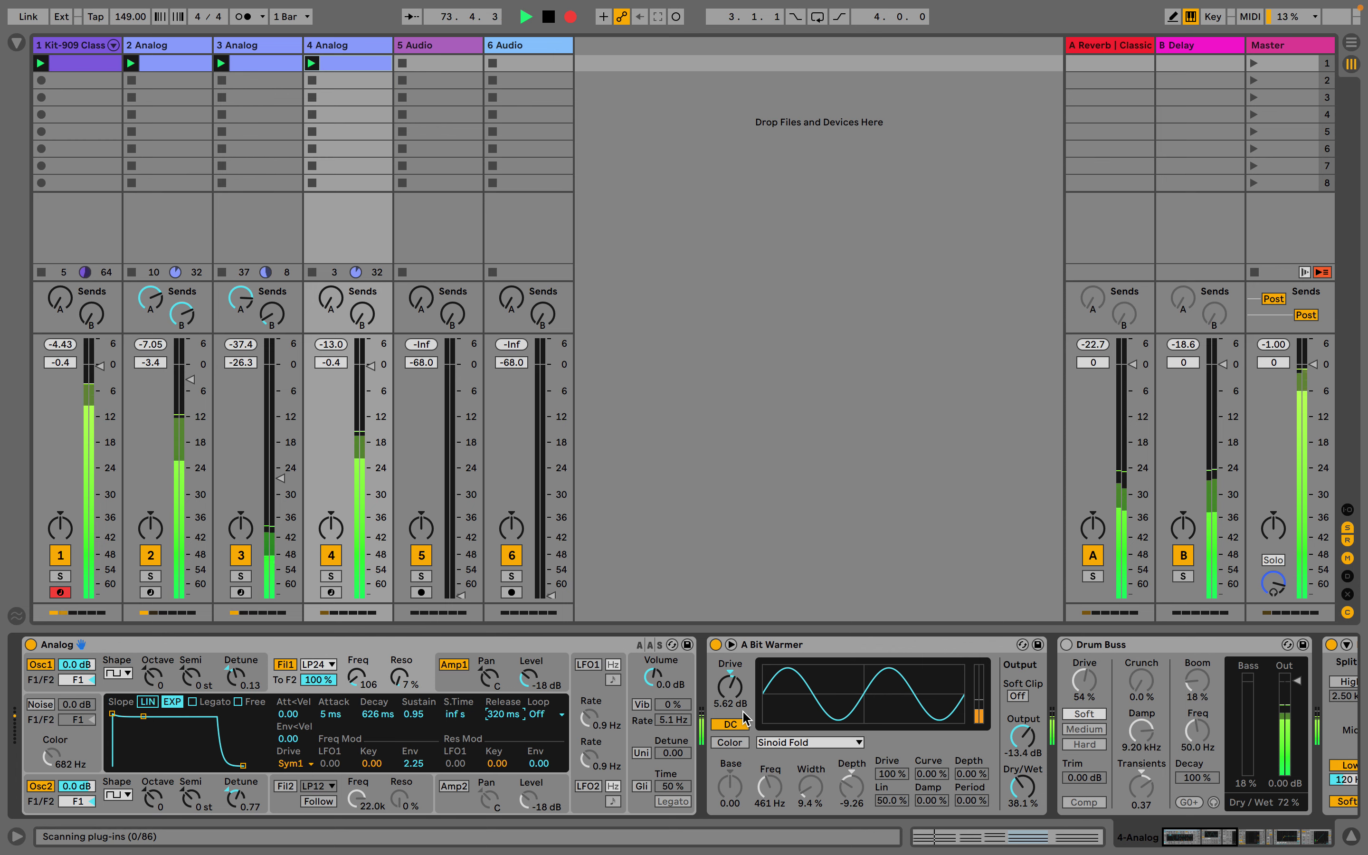
- Add EQ Three at the end of track 4's chain with GainLow and GainHi at -inf dB, FreqLow 93.1 Hz and FreqHi 1.90 kHz
scroll(743, 719, "right", 15)
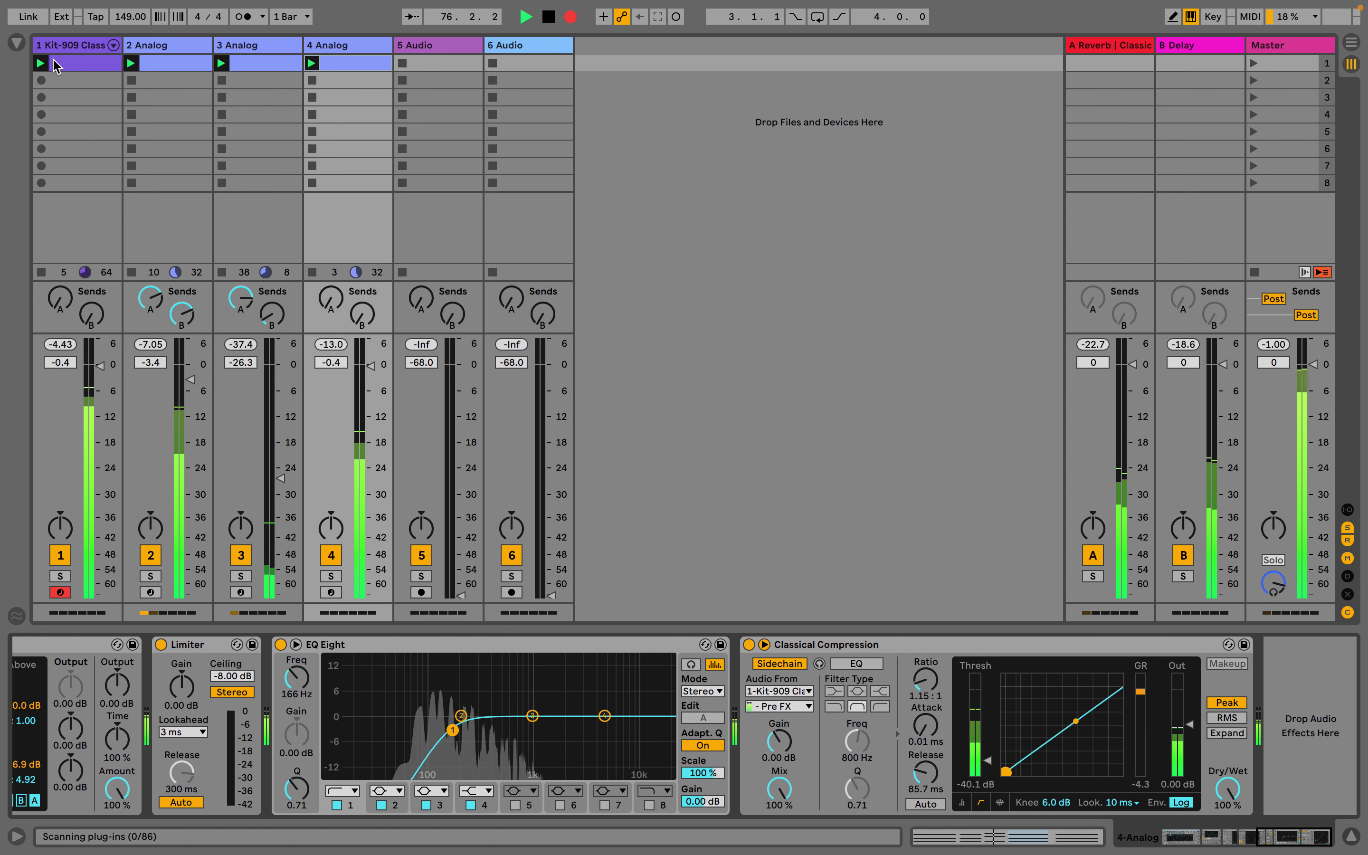
left_click(17, 42)
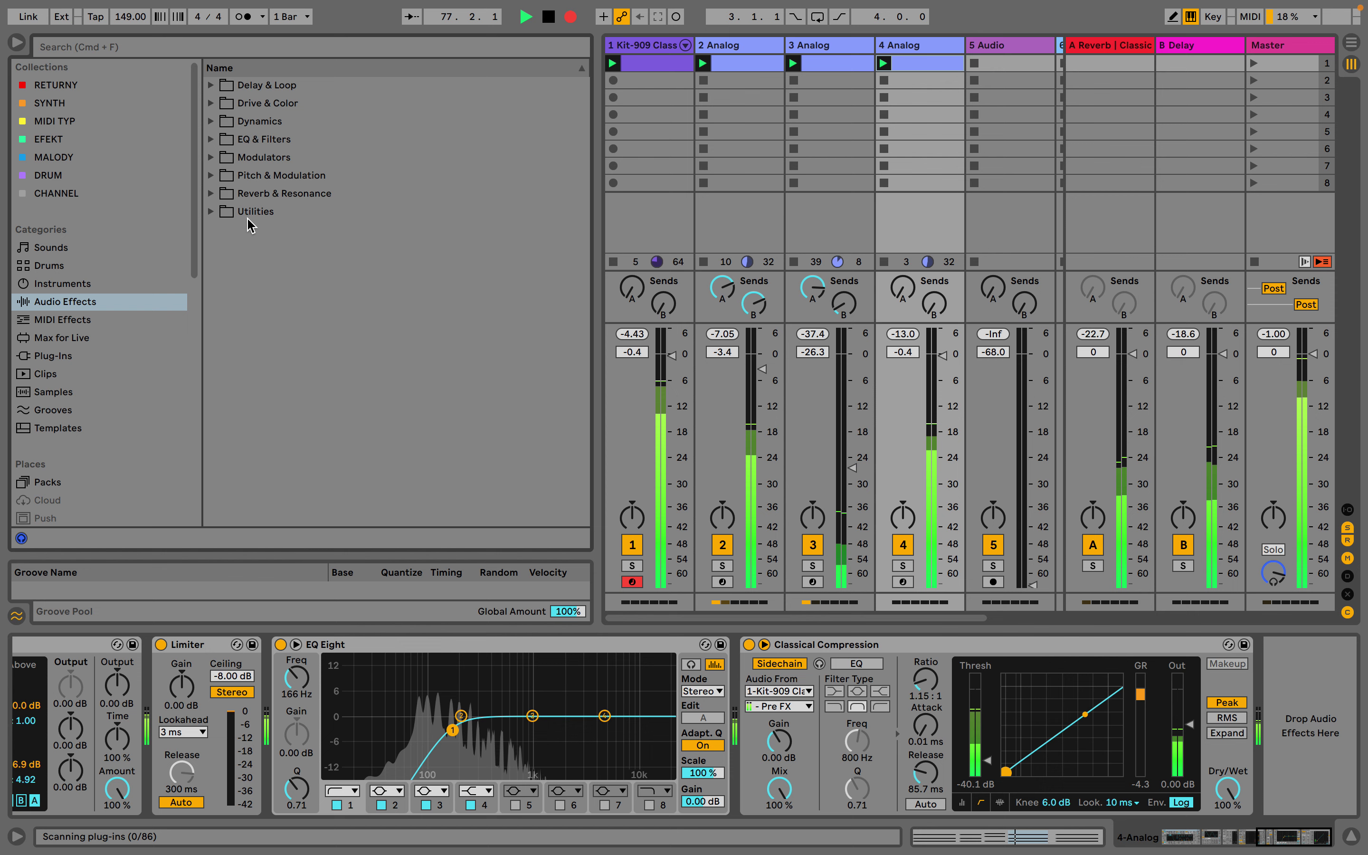
left_click(211, 139)
left_click_drag(272, 211, 1241, 694)
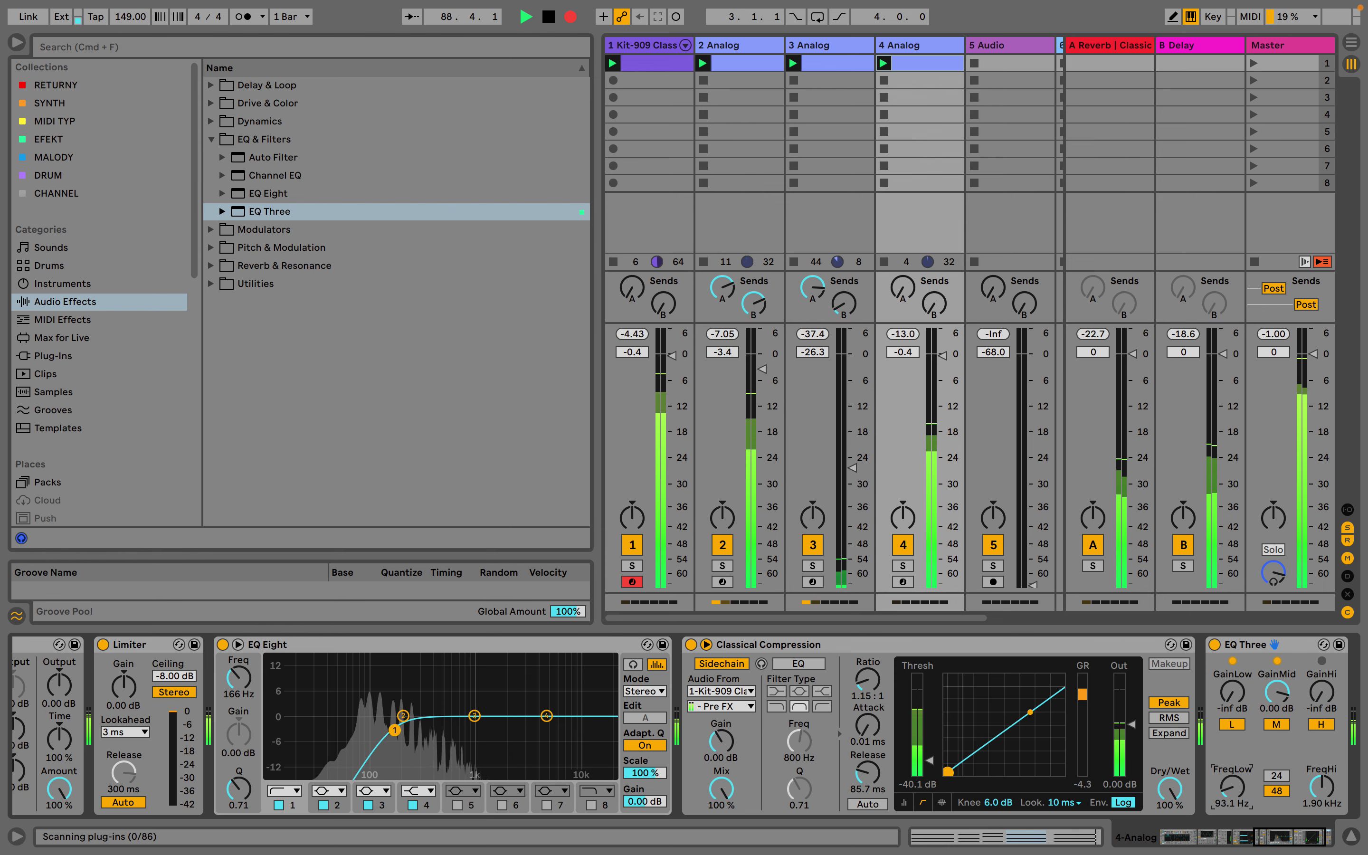
left_click(211, 139)
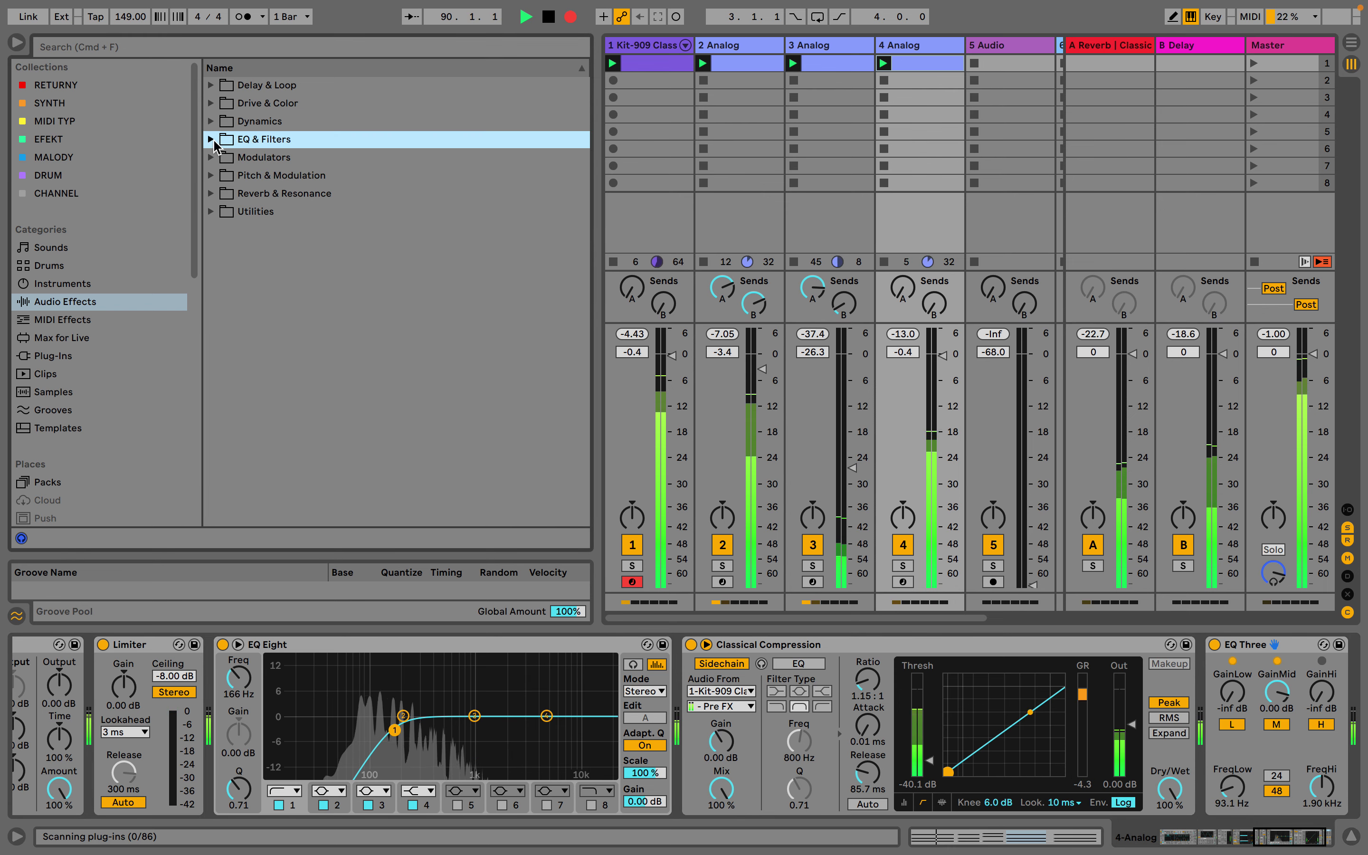
left_click(17, 42)
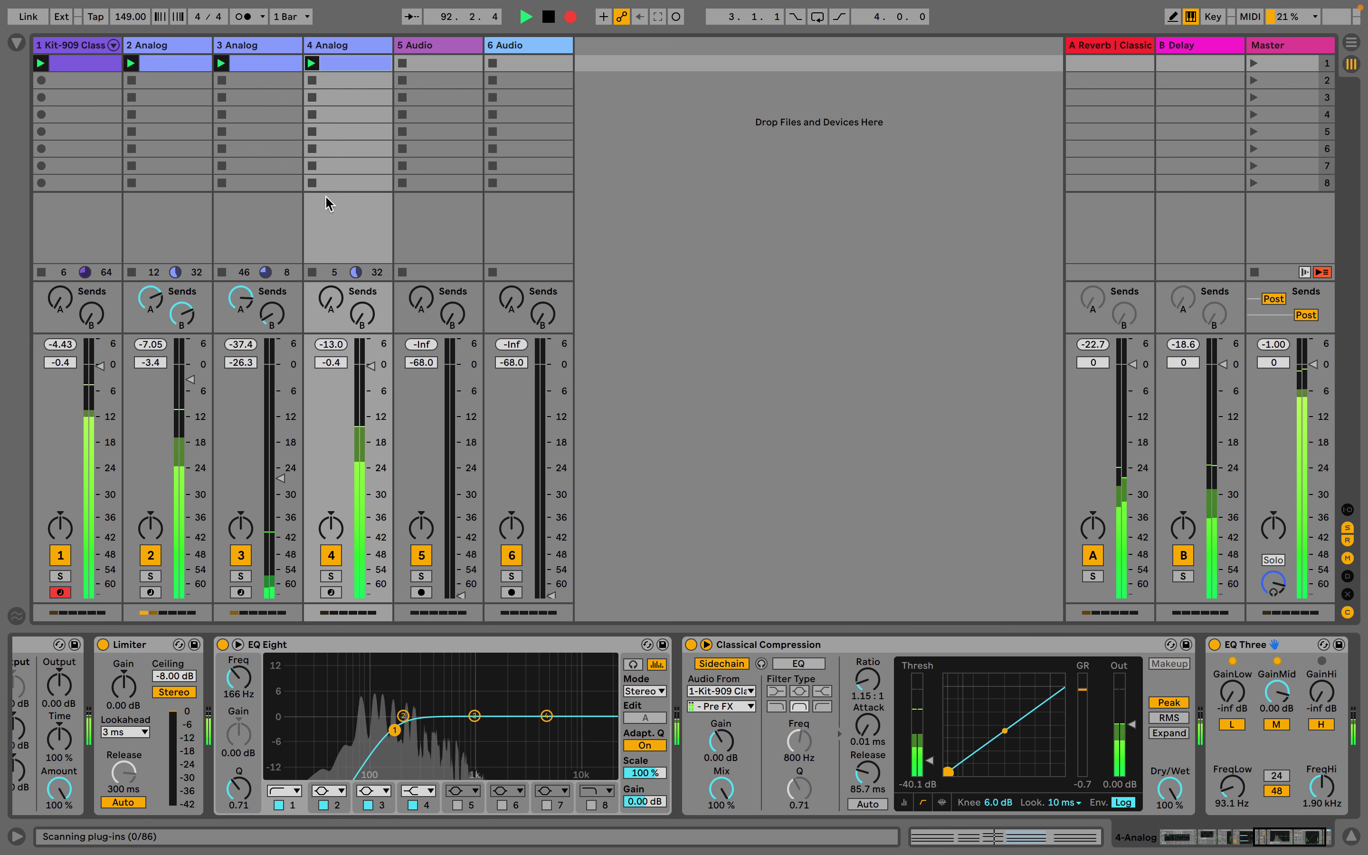
- Stop the Kit-909 drum clip, raise track 3's volume to -0.4 dB and relaunch the drum clip
left_click(84, 62)
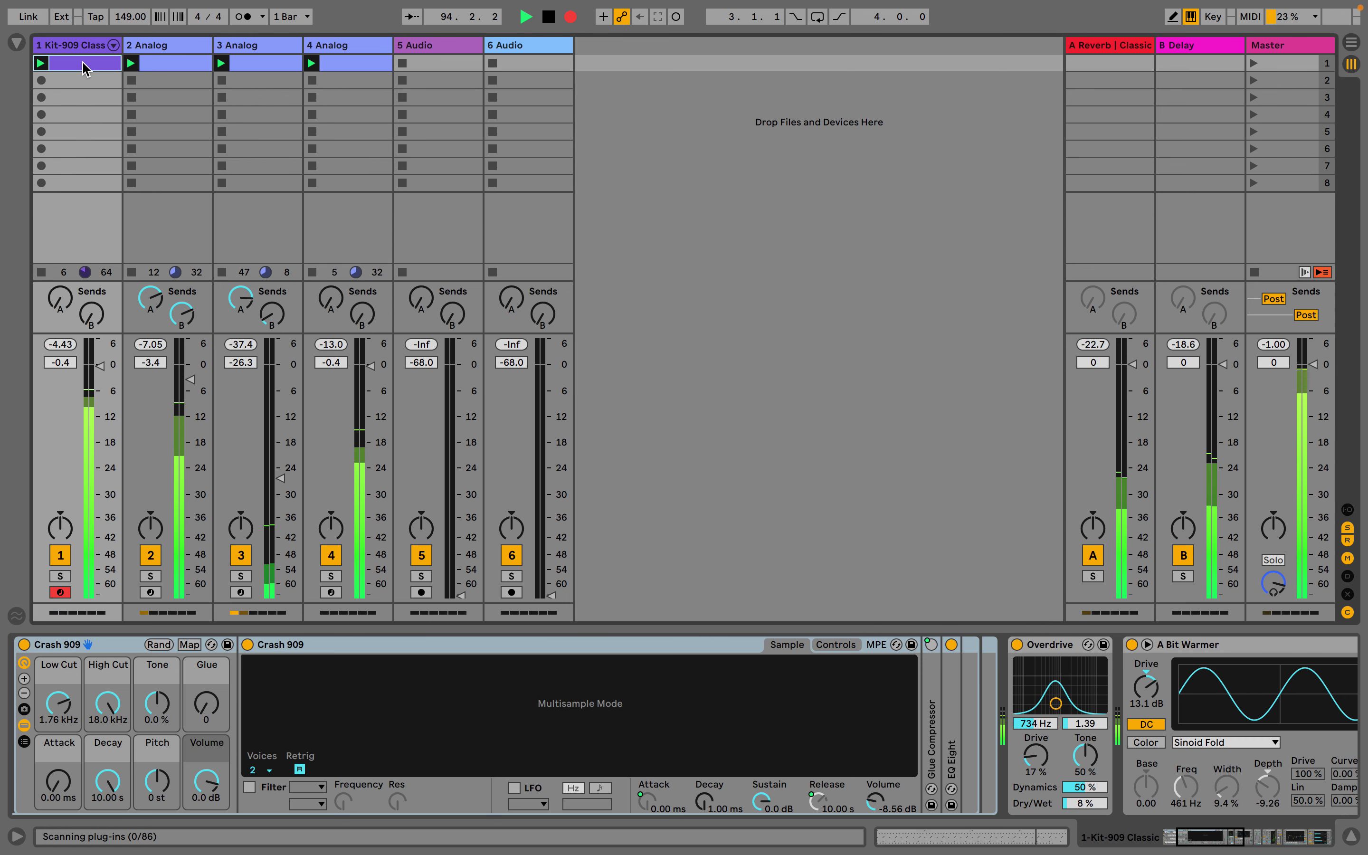
left_click(41, 272)
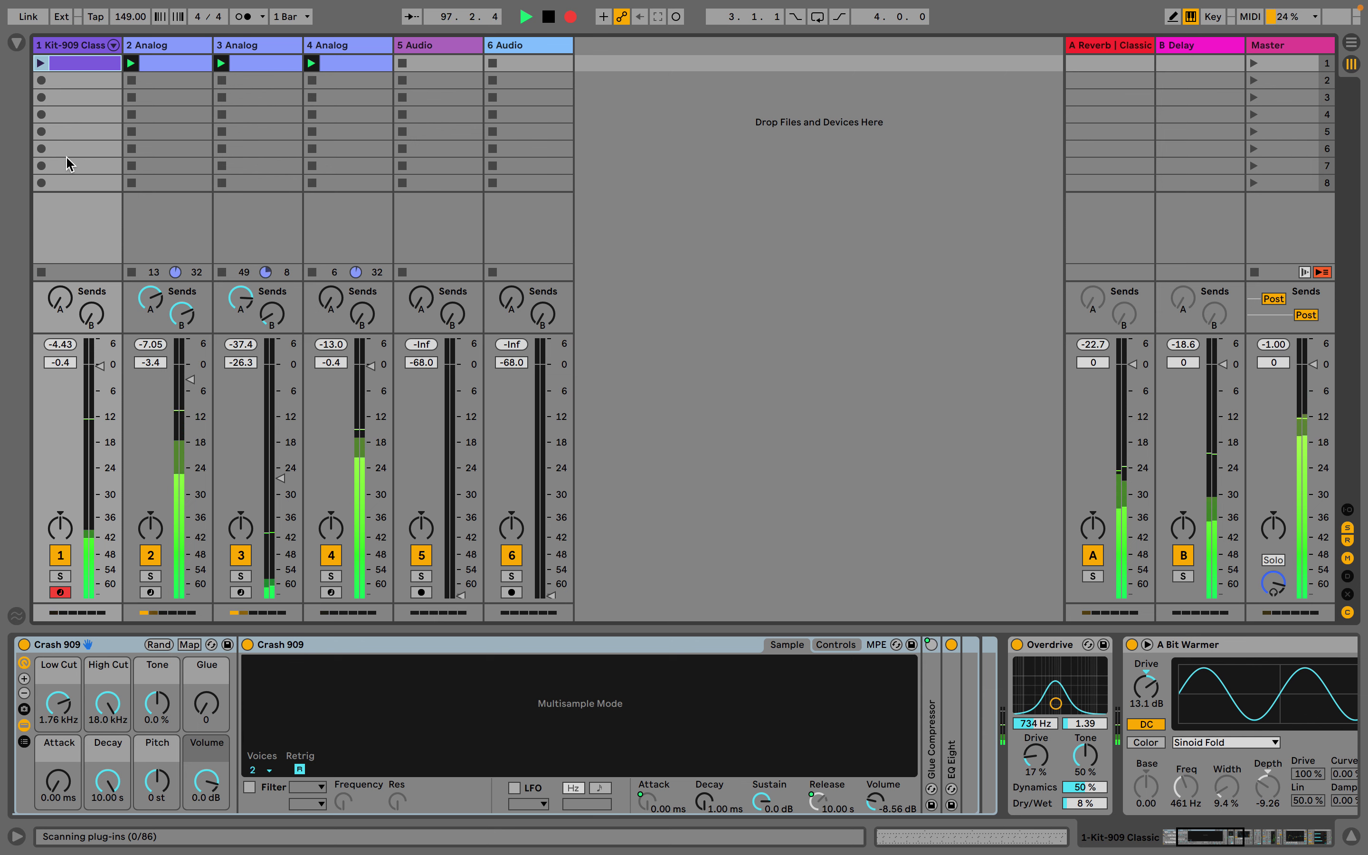
left_click(198, 51)
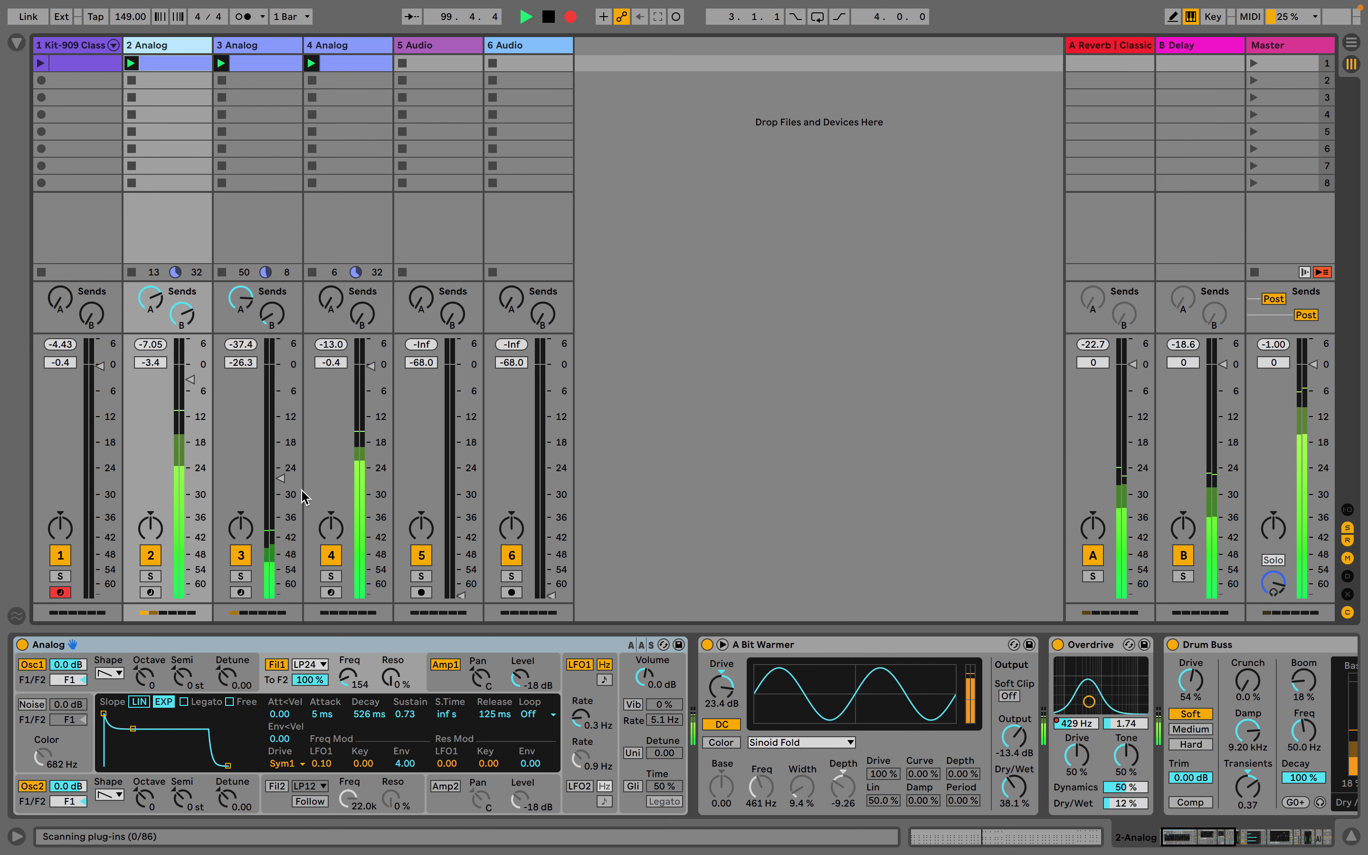
left_click_drag(280, 478, 282, 366)
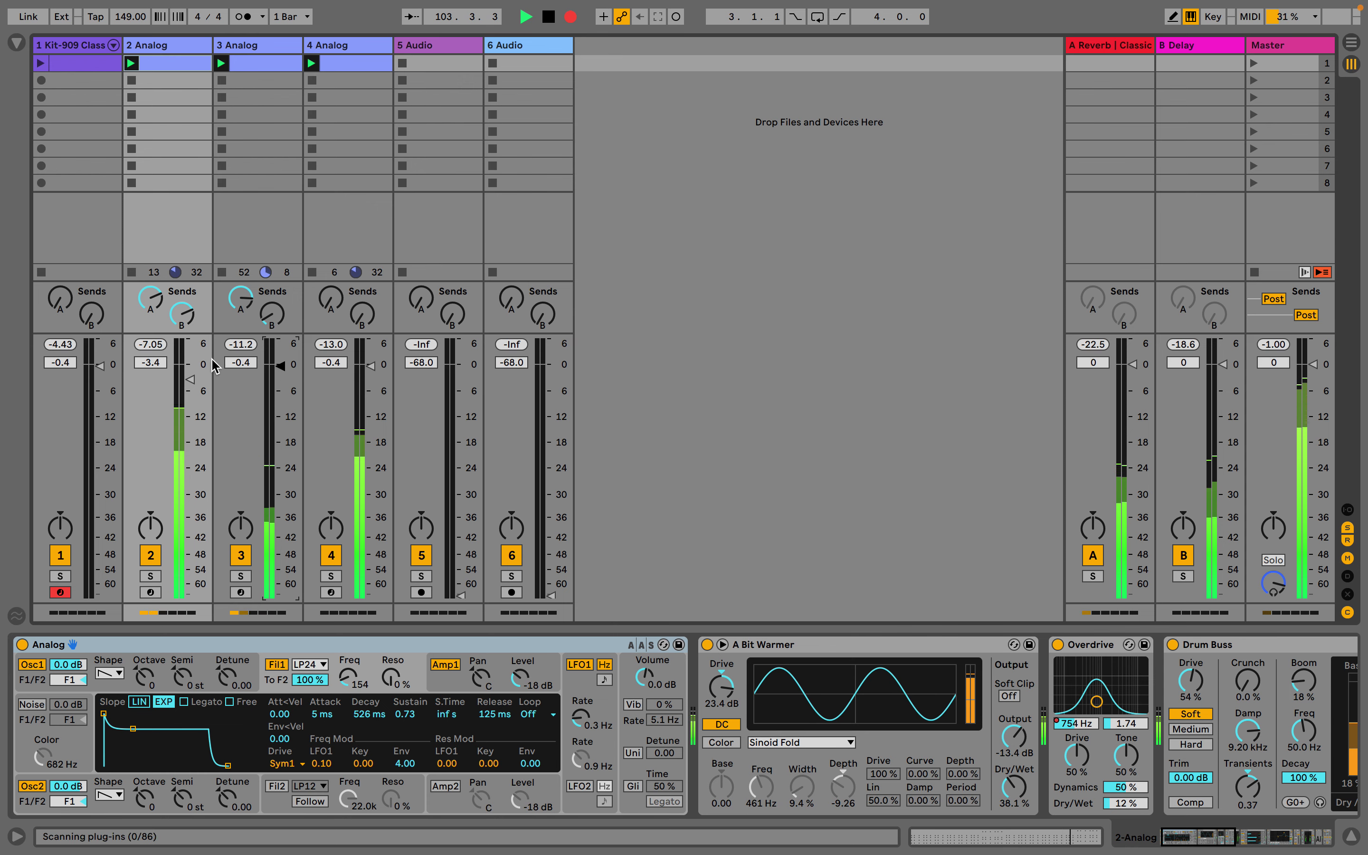
left_click(41, 64)
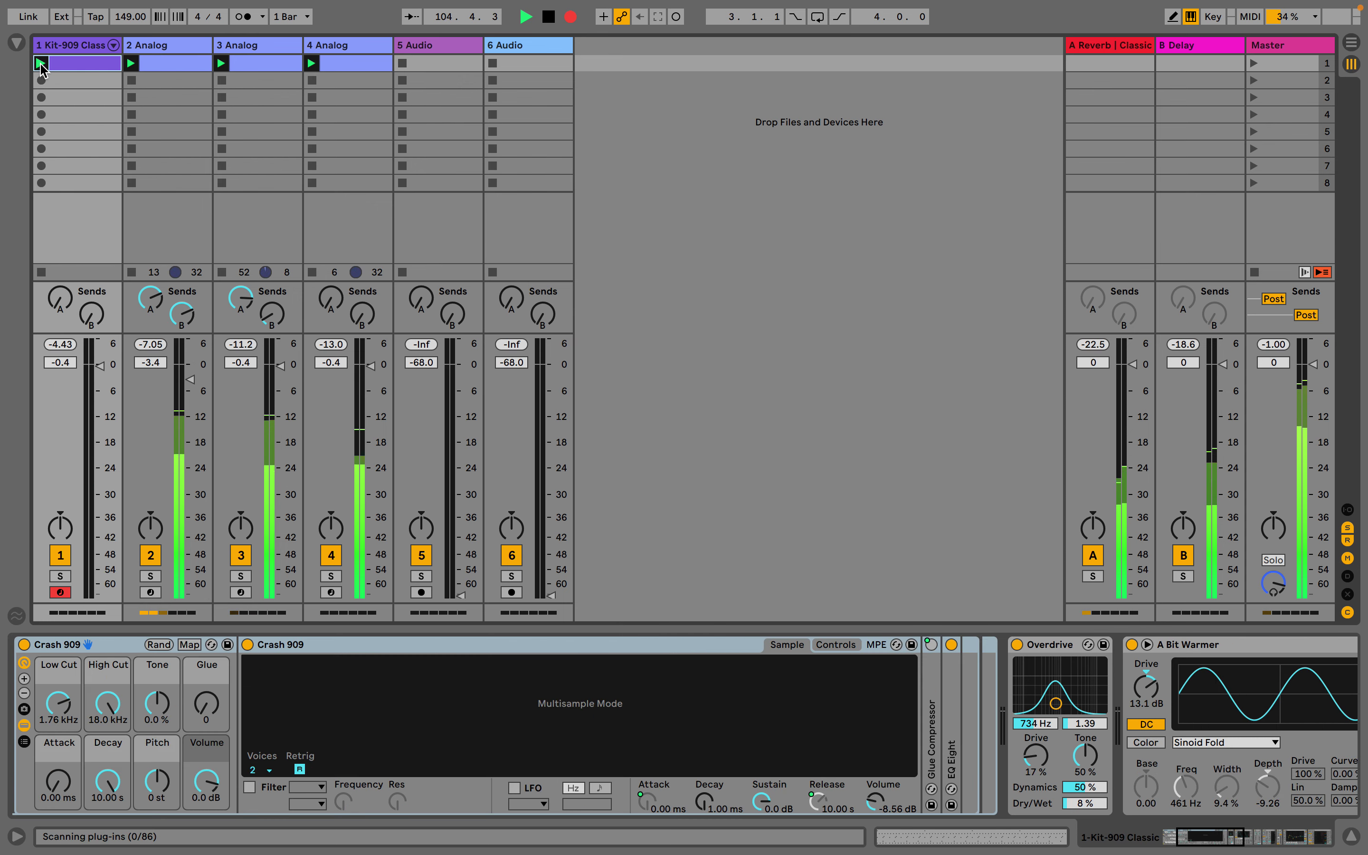
- Open the Kit-909 clip's notes and draw an extra sixteenth-note Kick 909 hit at 8.4.3
double_click(98, 65)
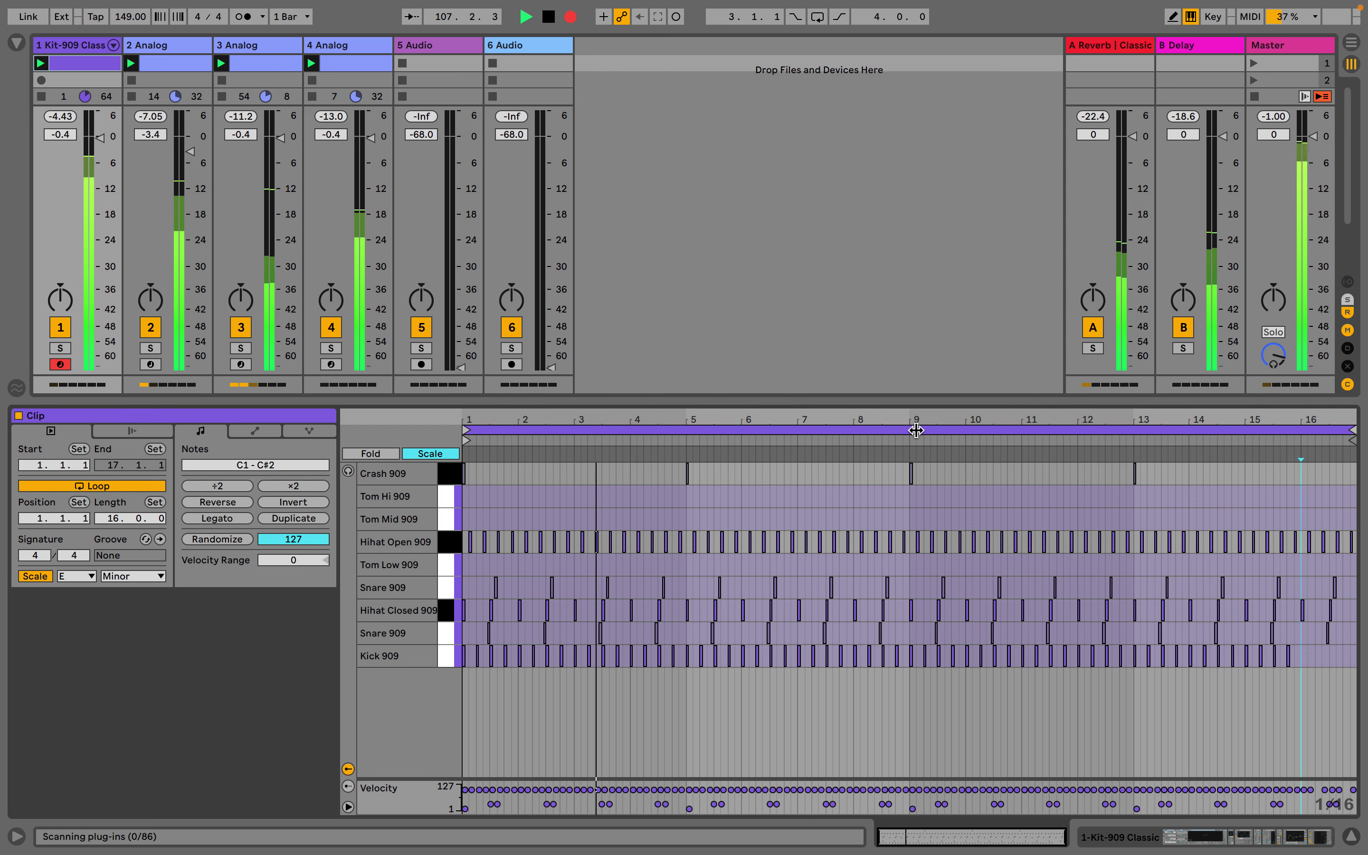
left_click_drag(916, 431, 932, 636)
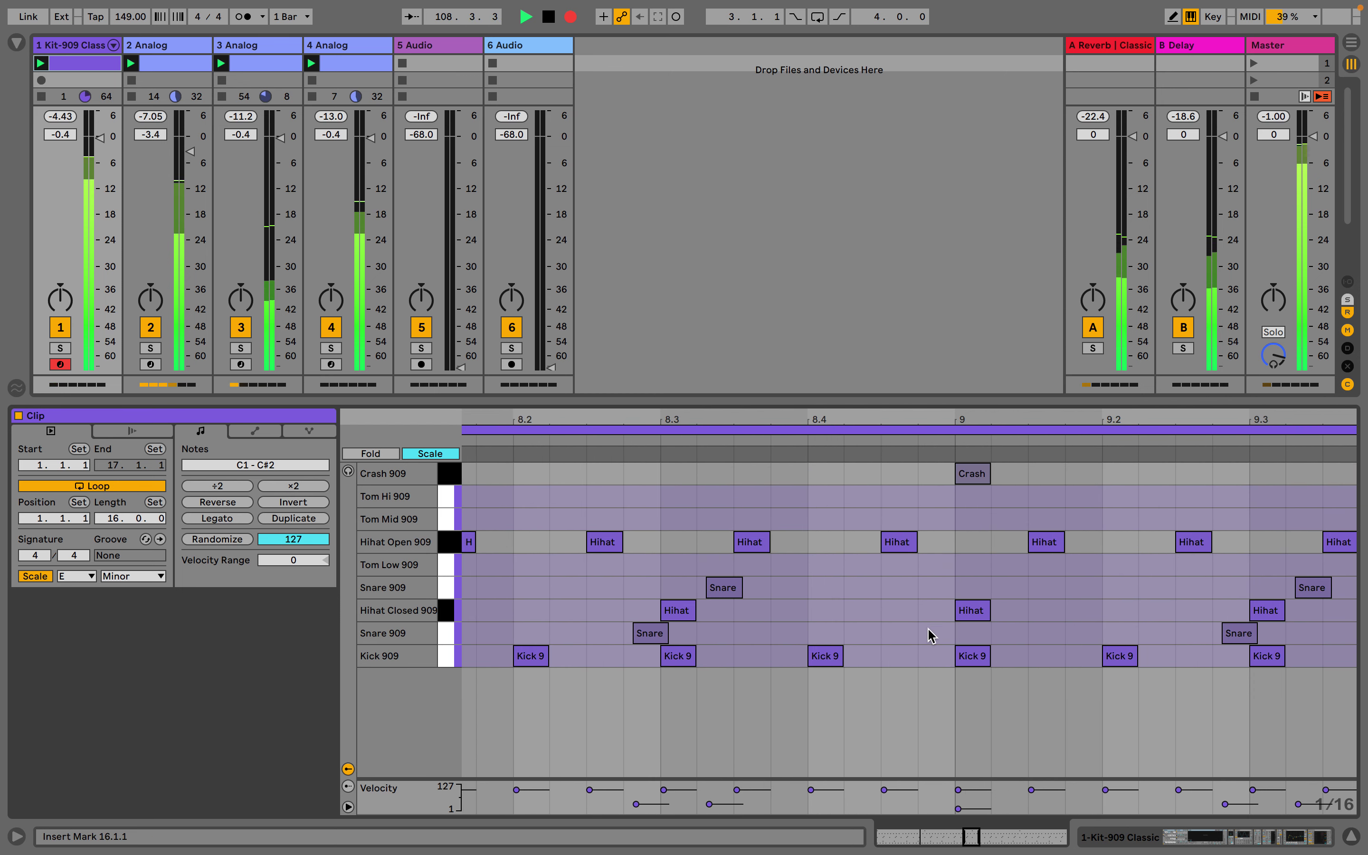
key("b")
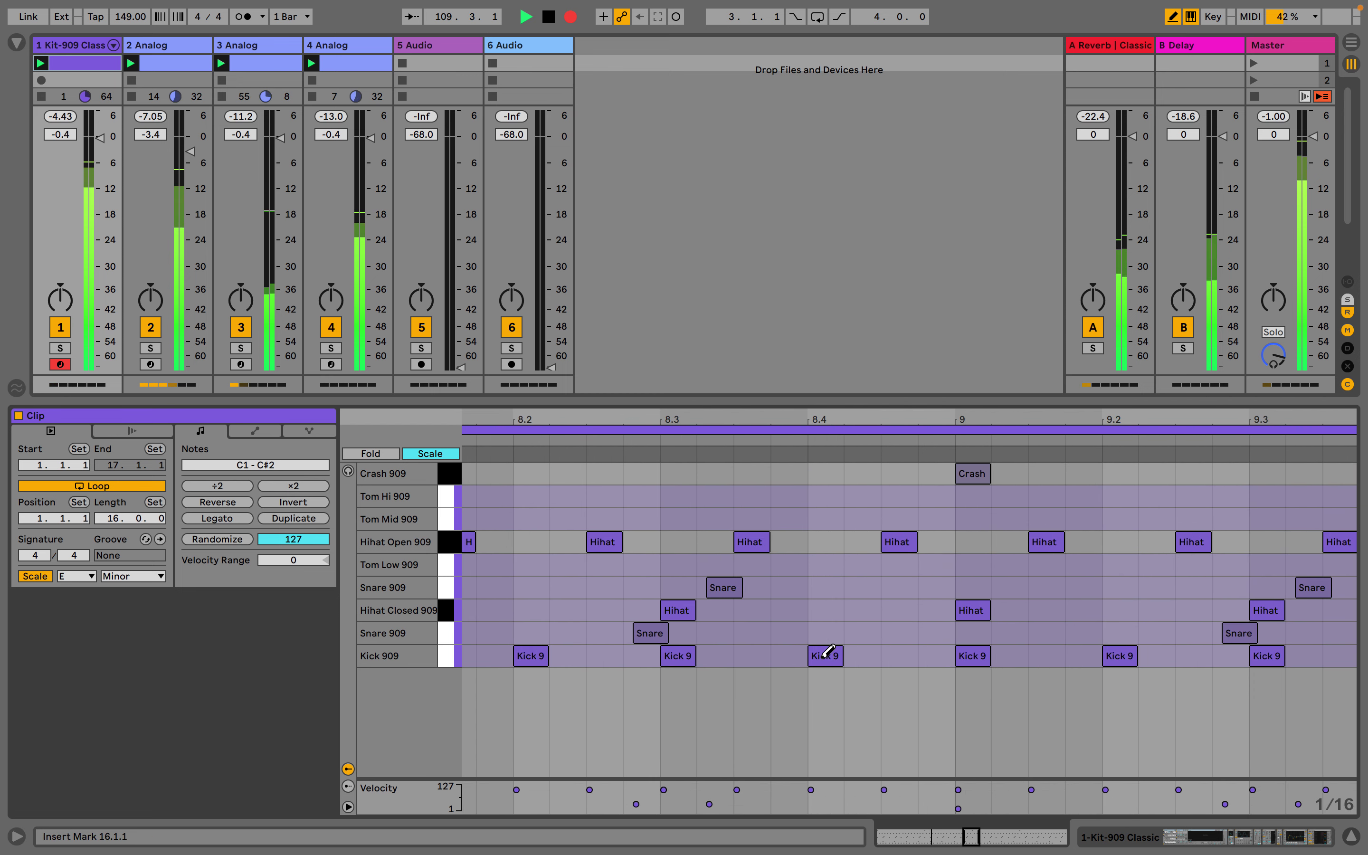
left_click(894, 654)
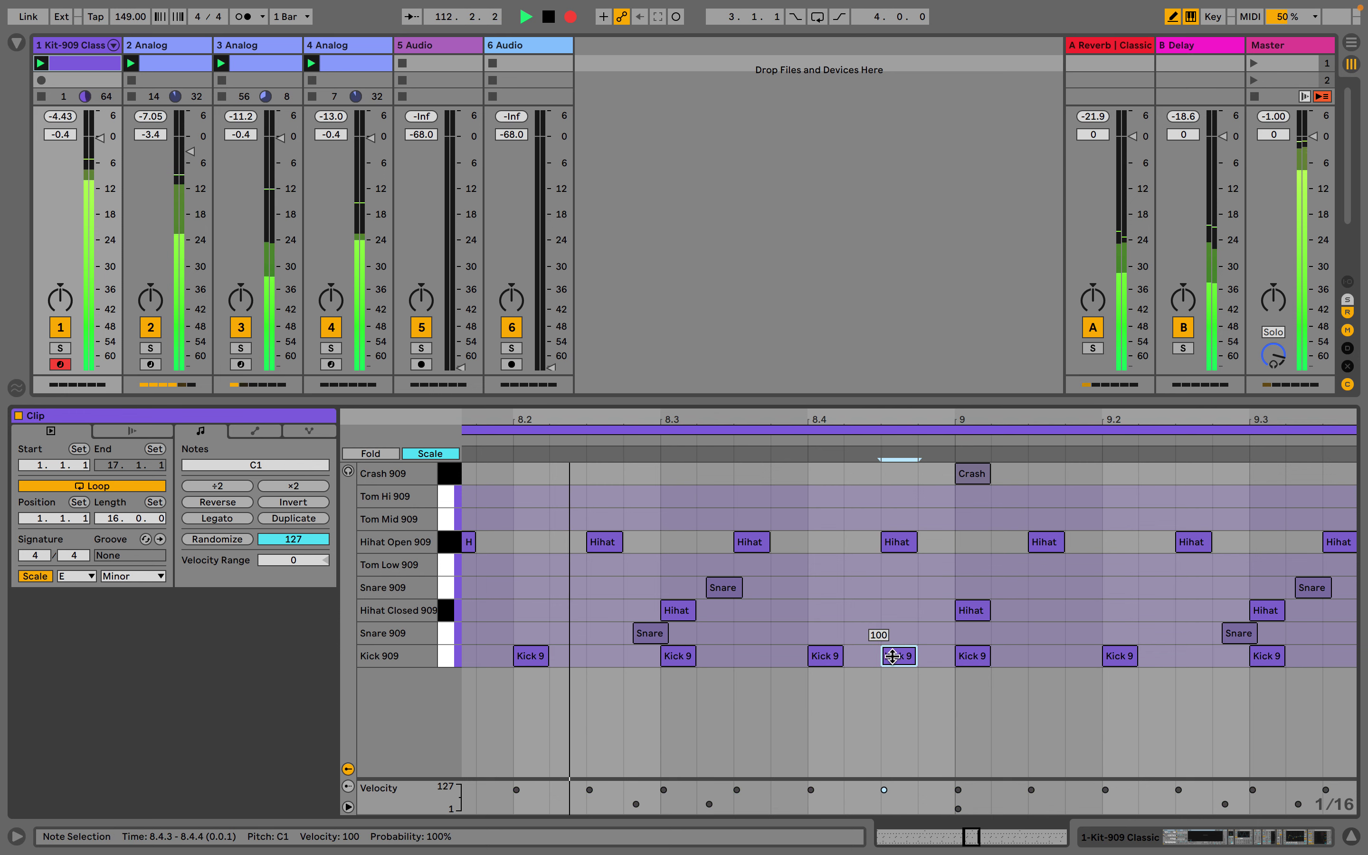
- Set the extra Kick 909 note at 8.4.3 to velocity 48 and duplicate the Kit-909 clip into scene 2
left_click_drag(893, 656, 893, 660)
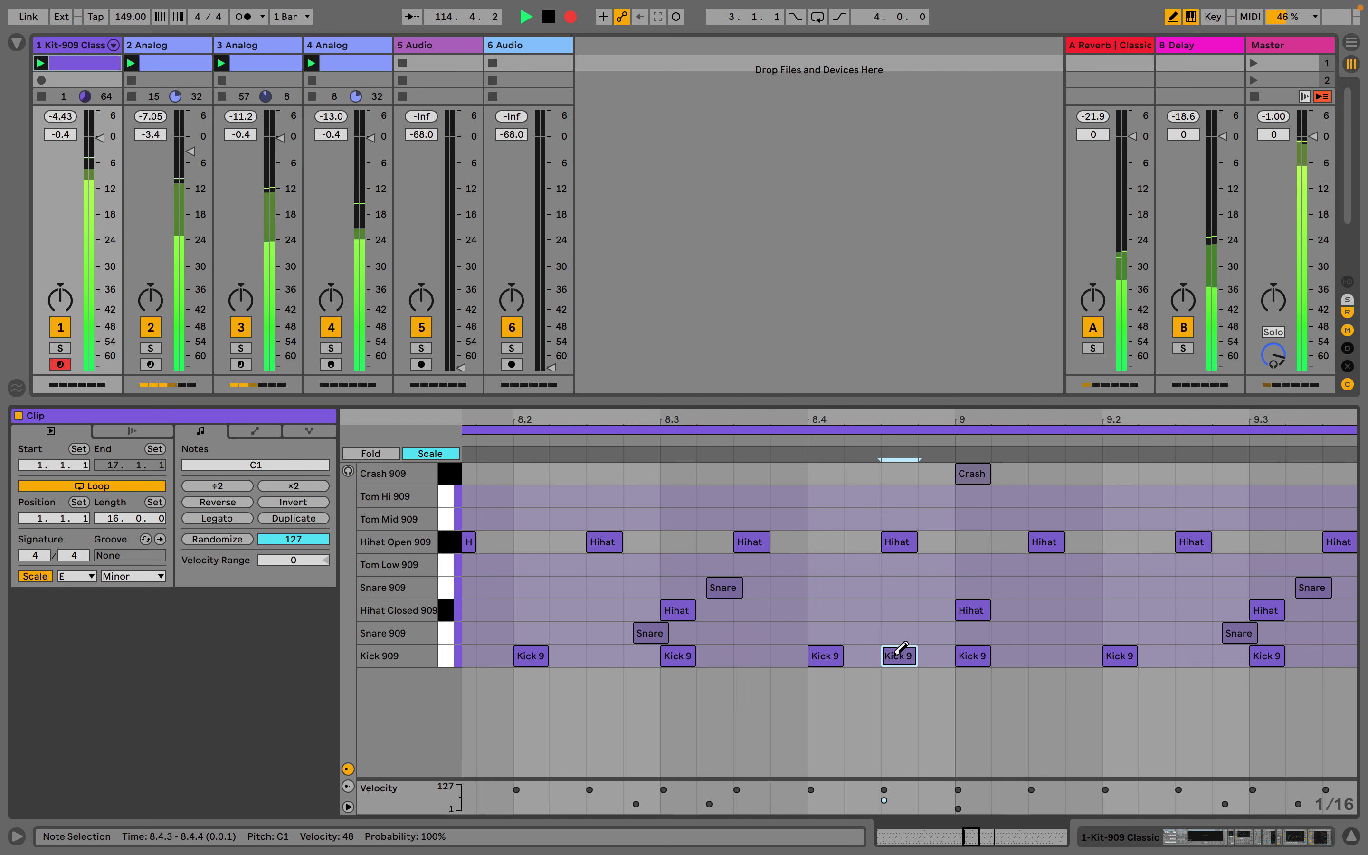
scroll(897, 653, "left", 5)
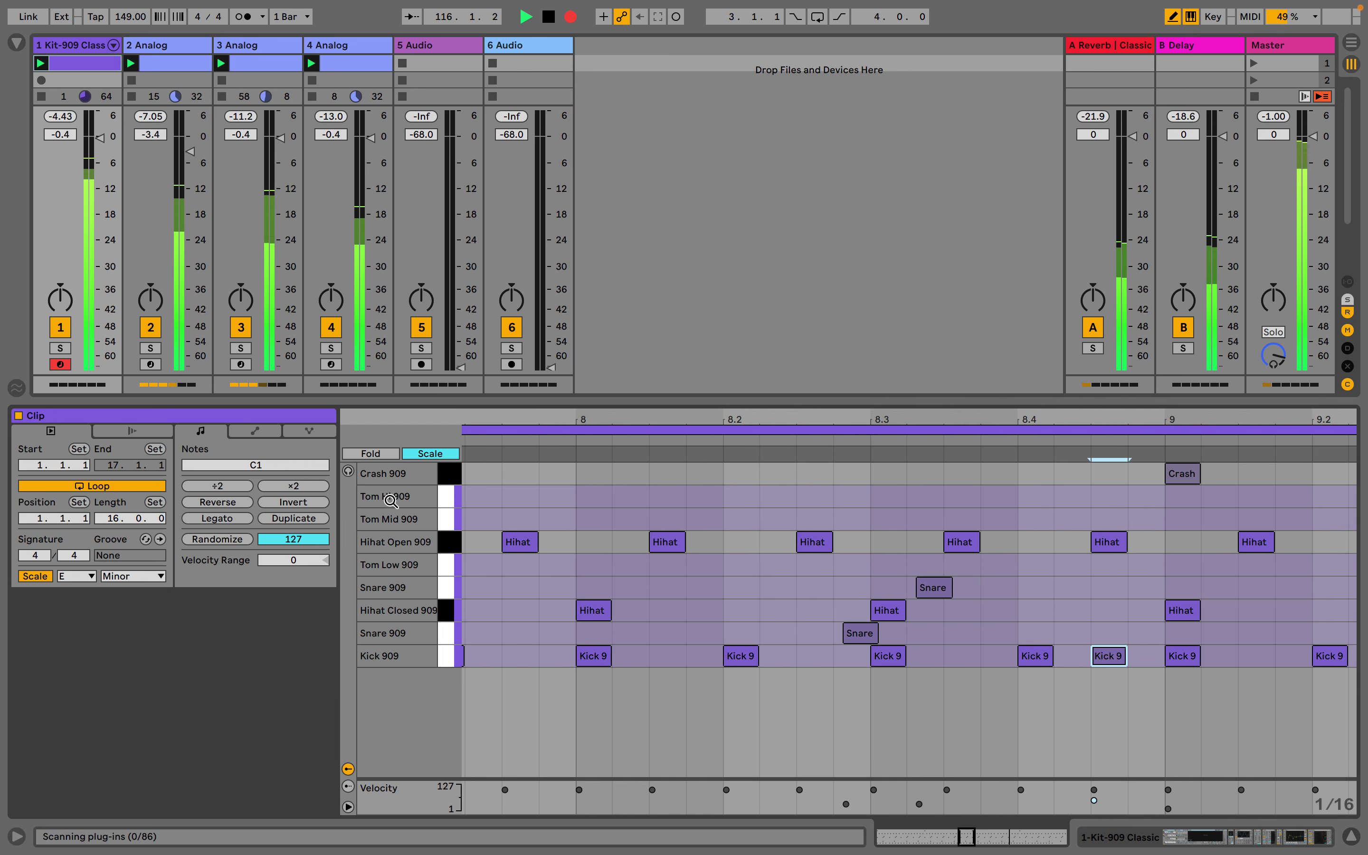
left_click(99, 69)
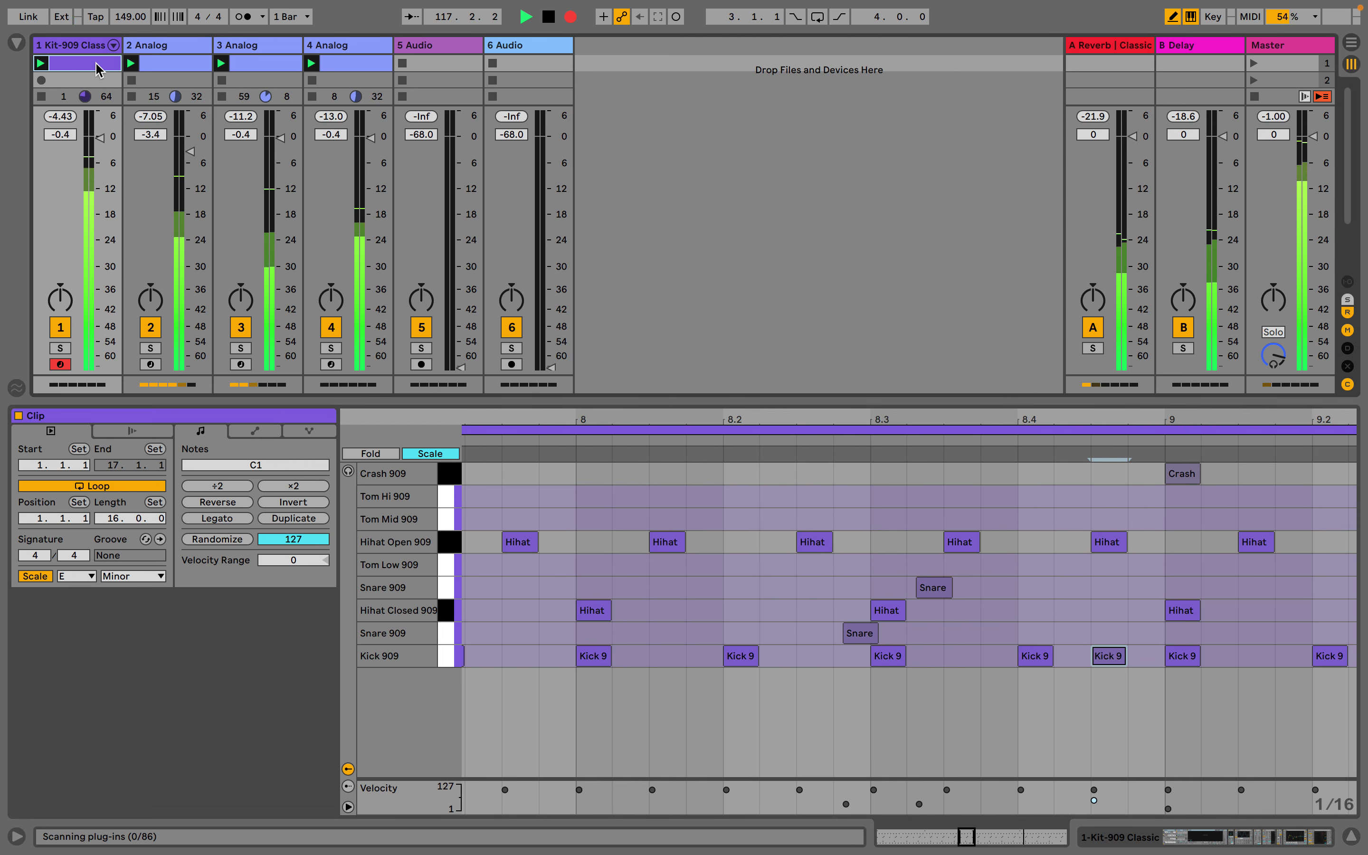
key("Down")
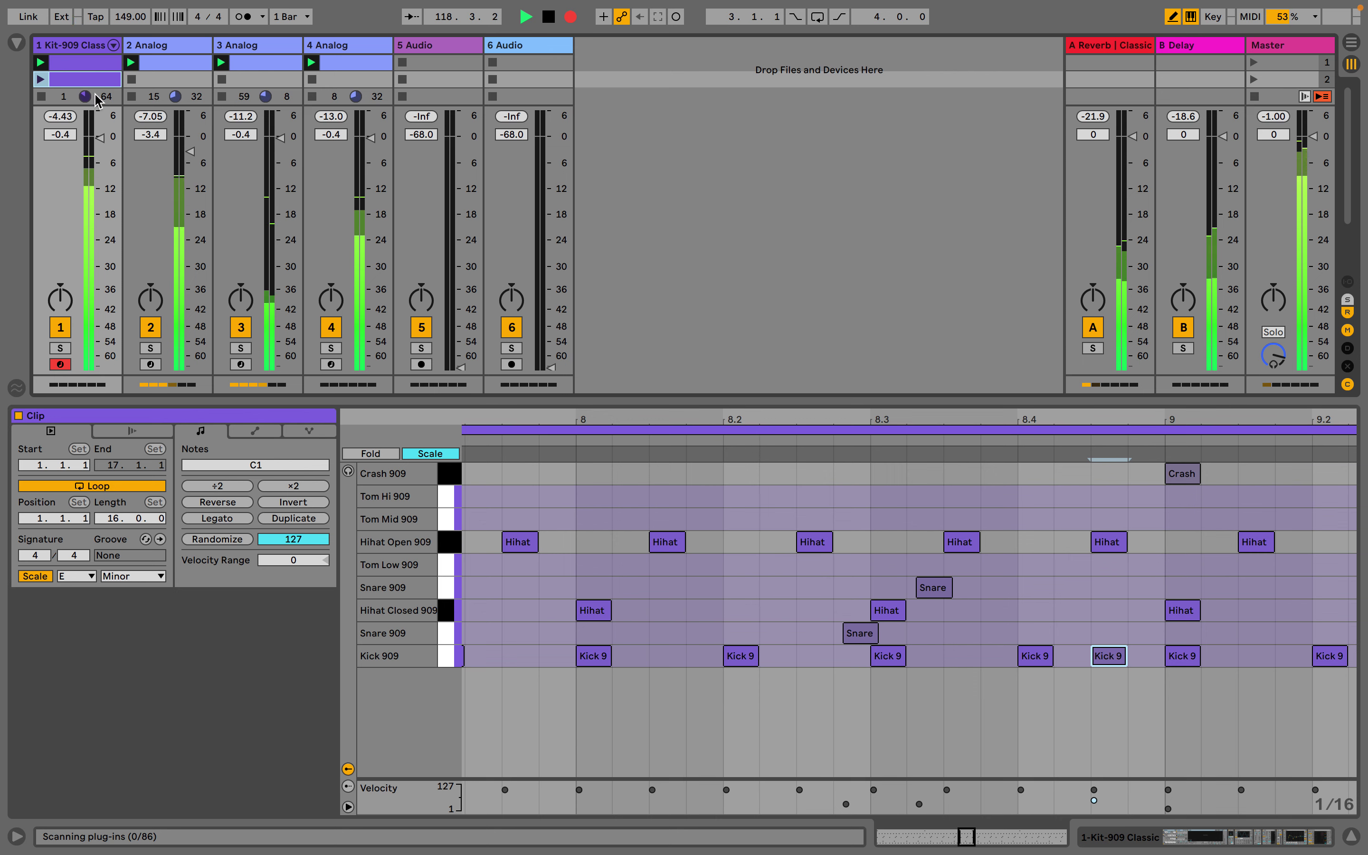
- Show all drum rows without scale filtering and draw Clap 909 notes at 1.2.1 and 1.4.1 in the duplicated clip
double_click(820, 423)
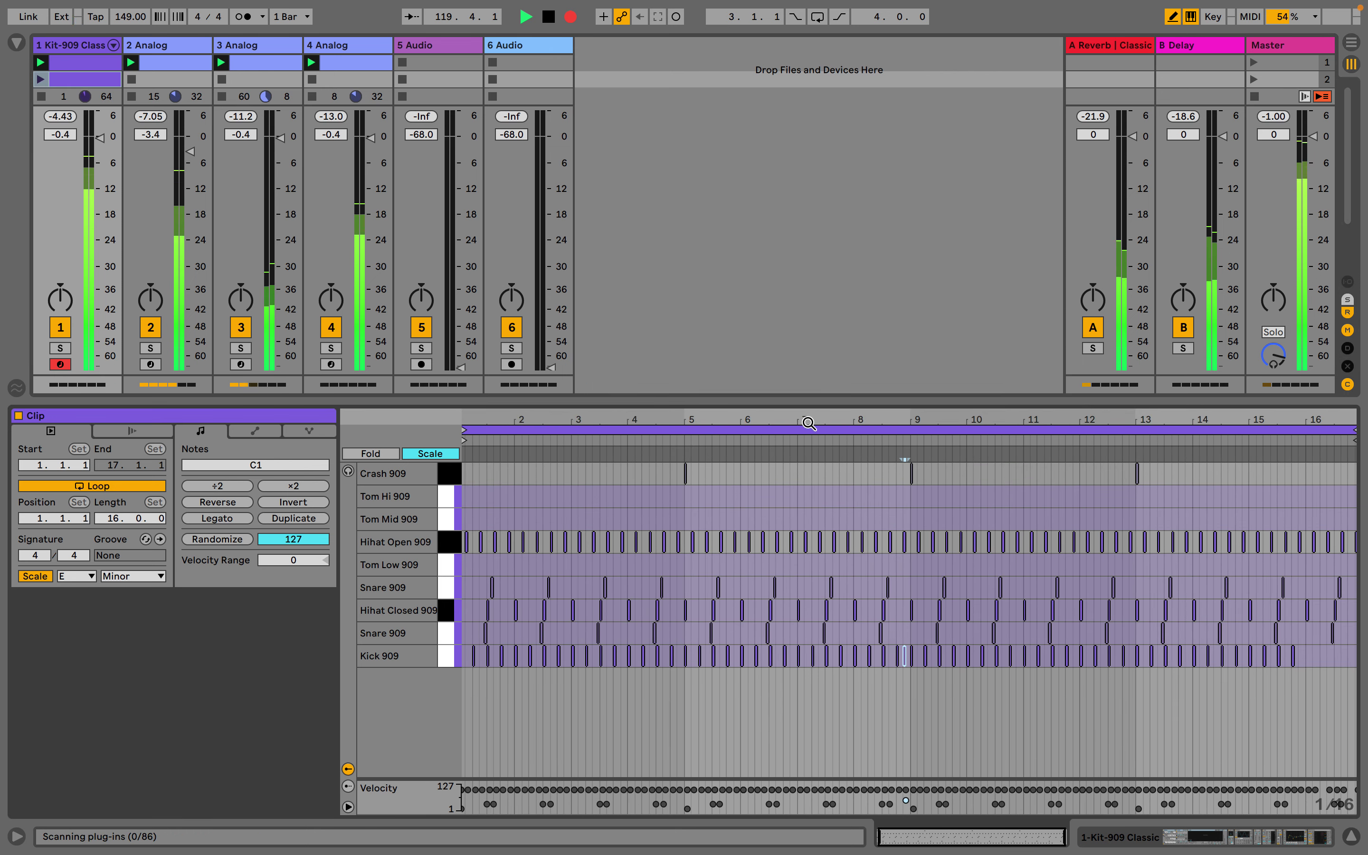
left_click(430, 454)
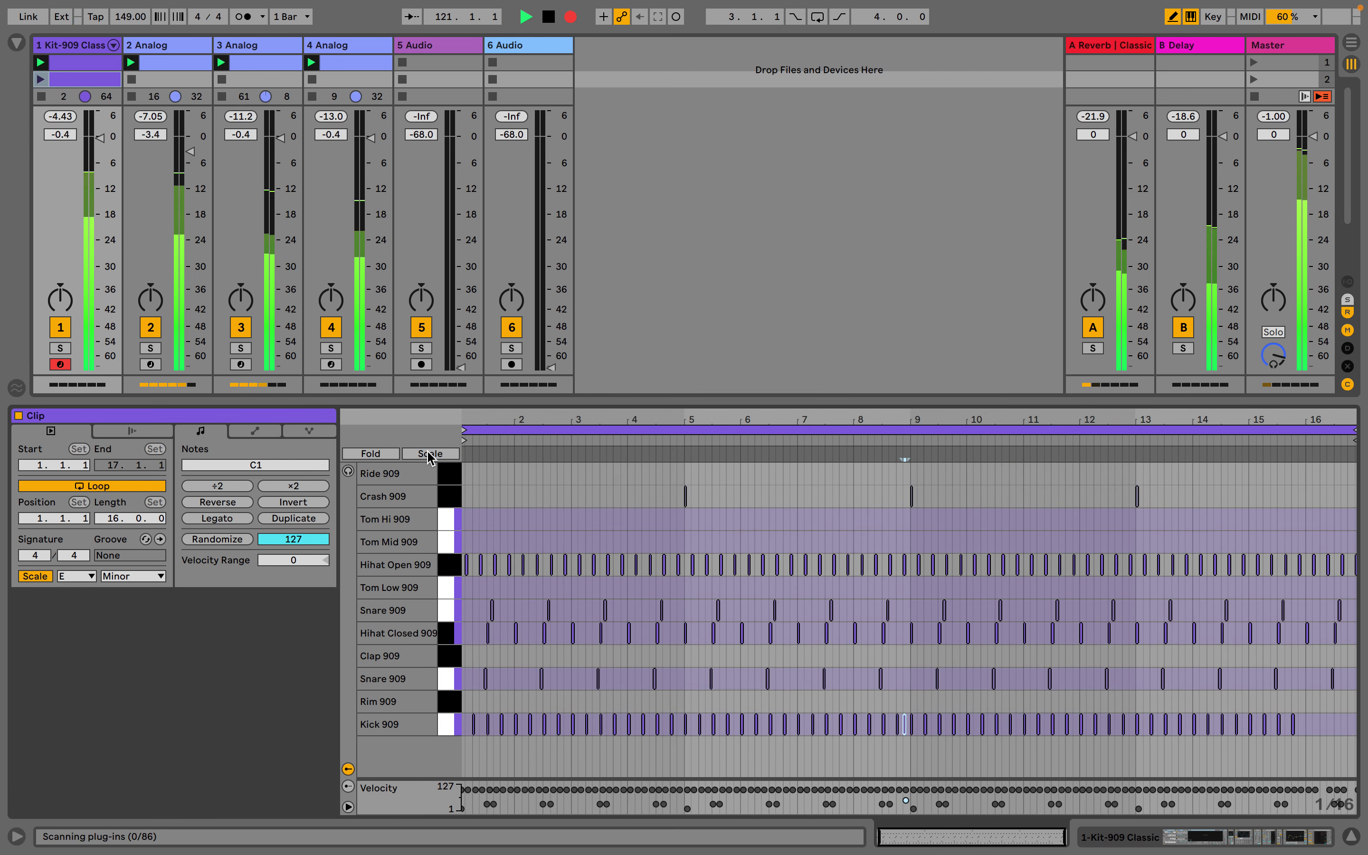
left_click_drag(481, 416, 481, 495)
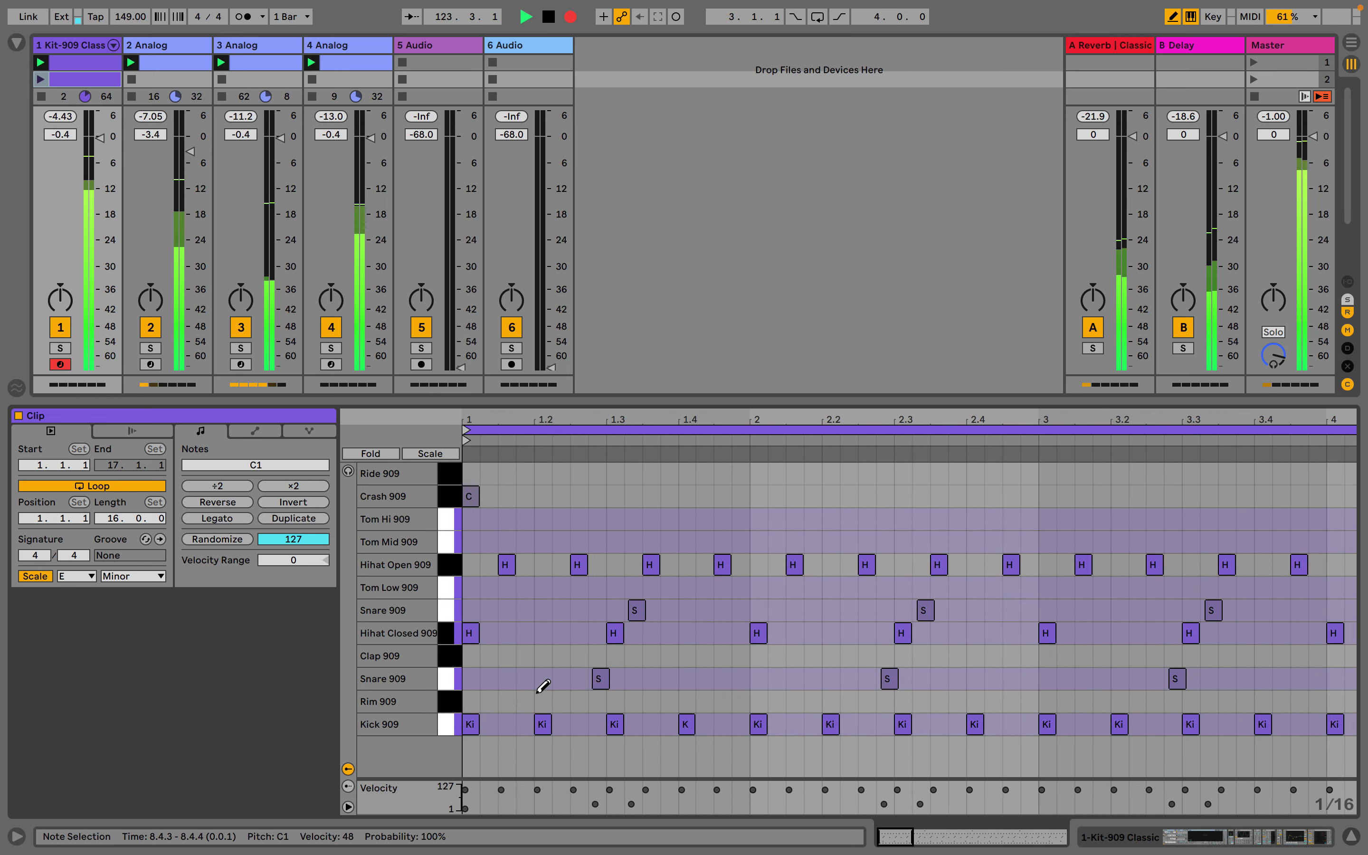
left_click(542, 656)
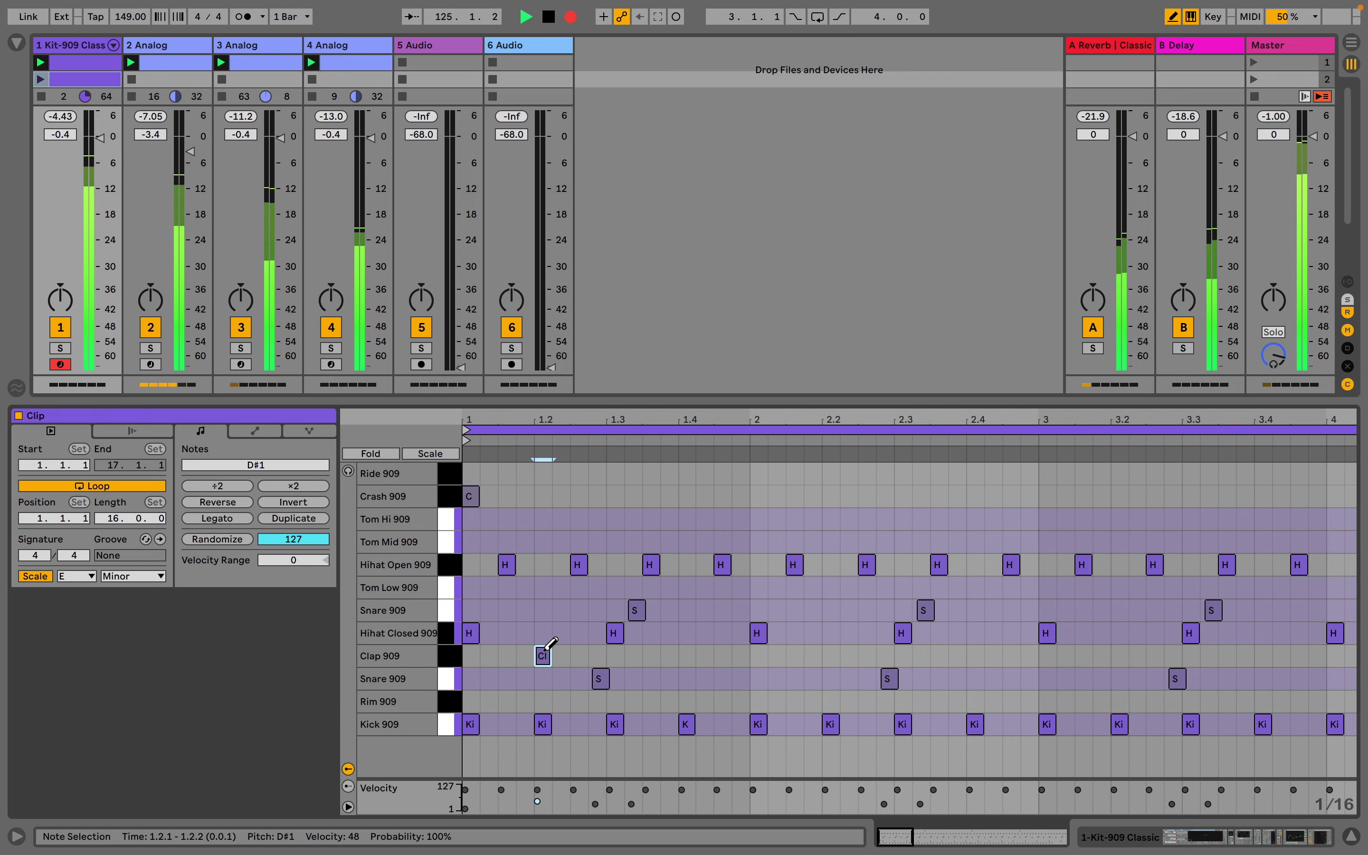
left_click(686, 656)
key("b")
- Try to duplicate the two Clap 909 notes repeatedly along the following bars
left_click_drag(735, 657, 429, 654)
key("ctrl+d")
key("ctrl+d")
key("ctrl+d")
key("ctrl+d")
key("ctrl+d")
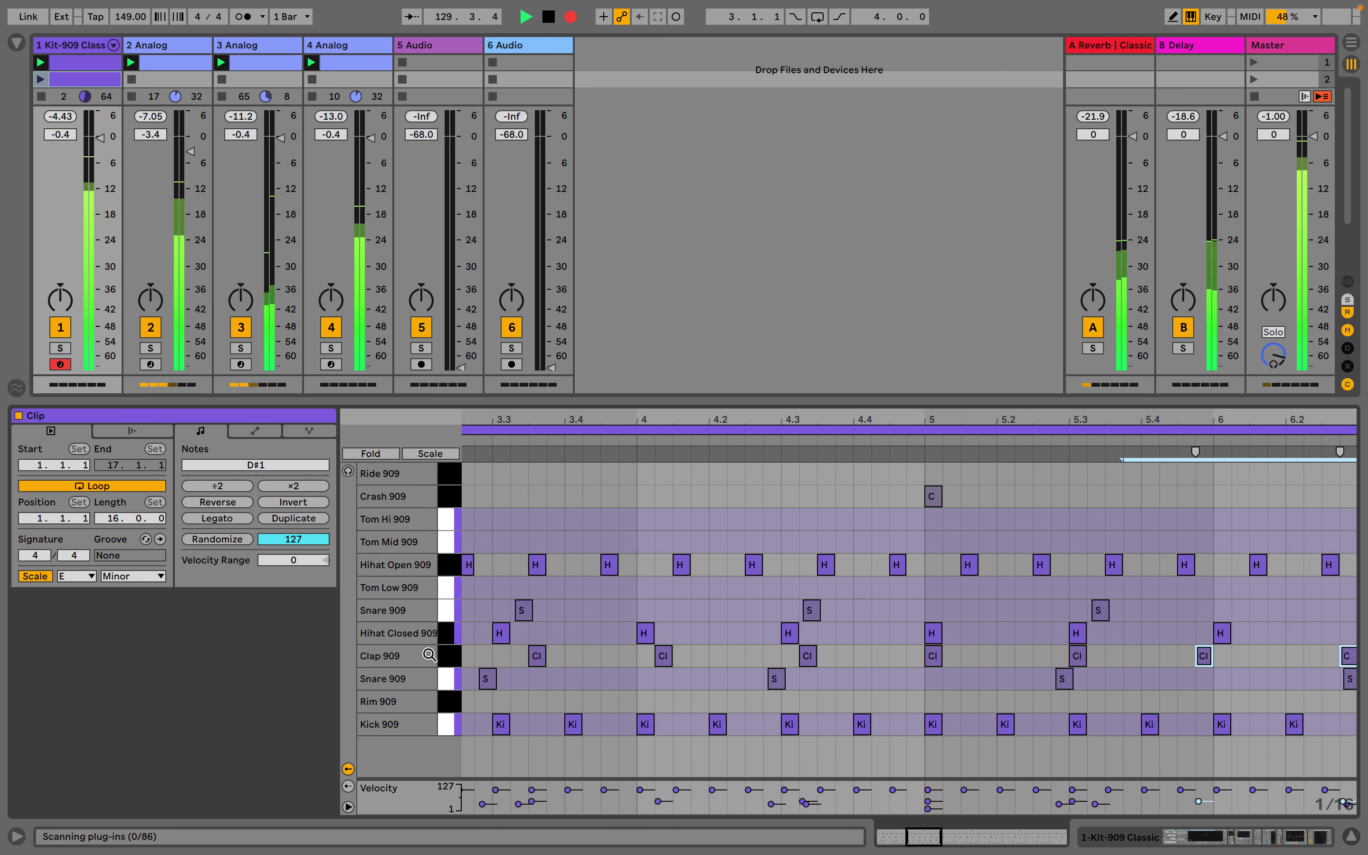
- Undo the Clap 909 duplications back to the two original notes in bar 1
key("ctrl+z")
key("ctrl+z")
key("ctrl+z")
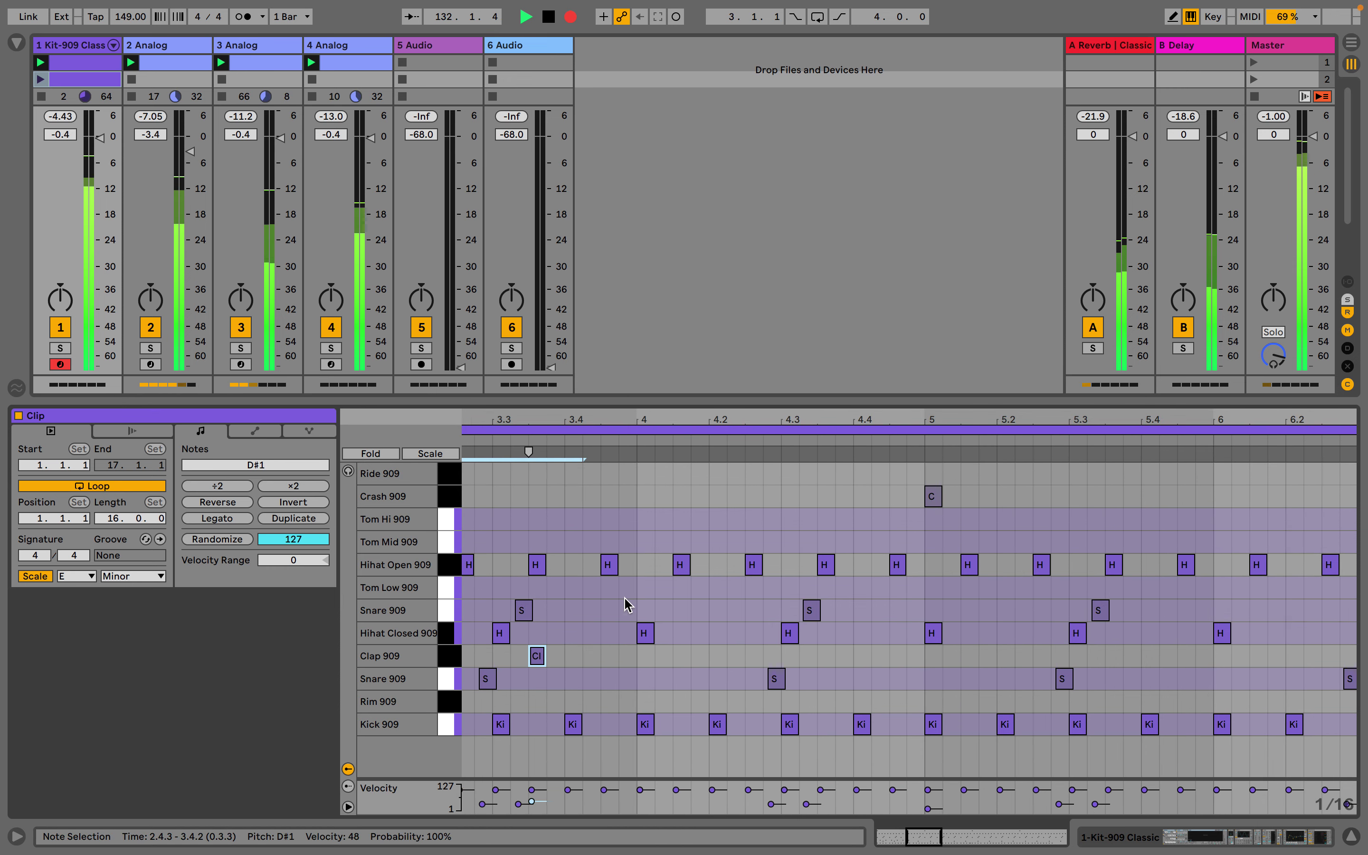
key("ctrl+z")
key("ctrl+z")
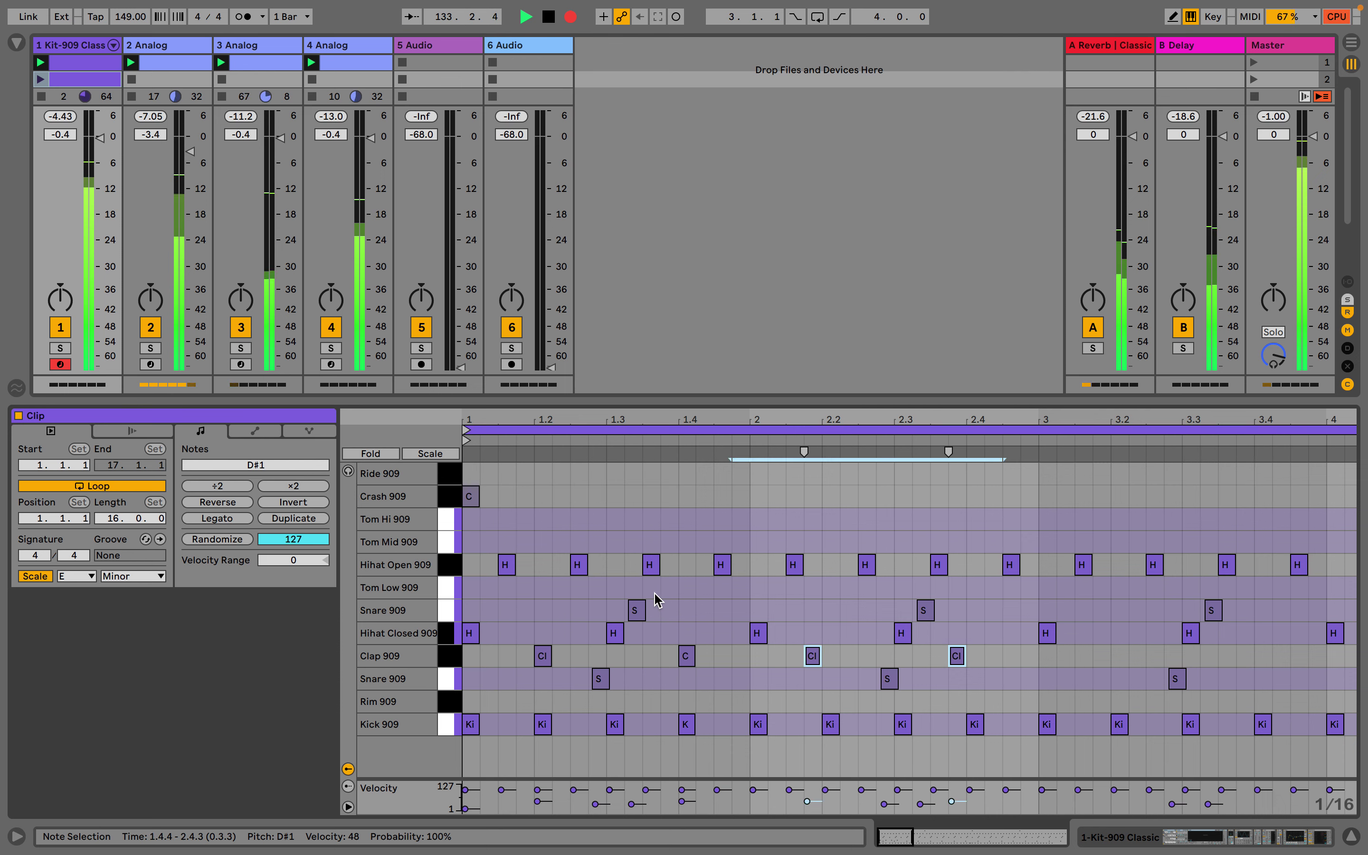
key("ctrl+z")
- Select exactly bar 1 of the Clap 909 row and duplicate its two claps repeatedly through bar 10
left_click_drag(751, 660, 447, 667)
key("ctrl+d")
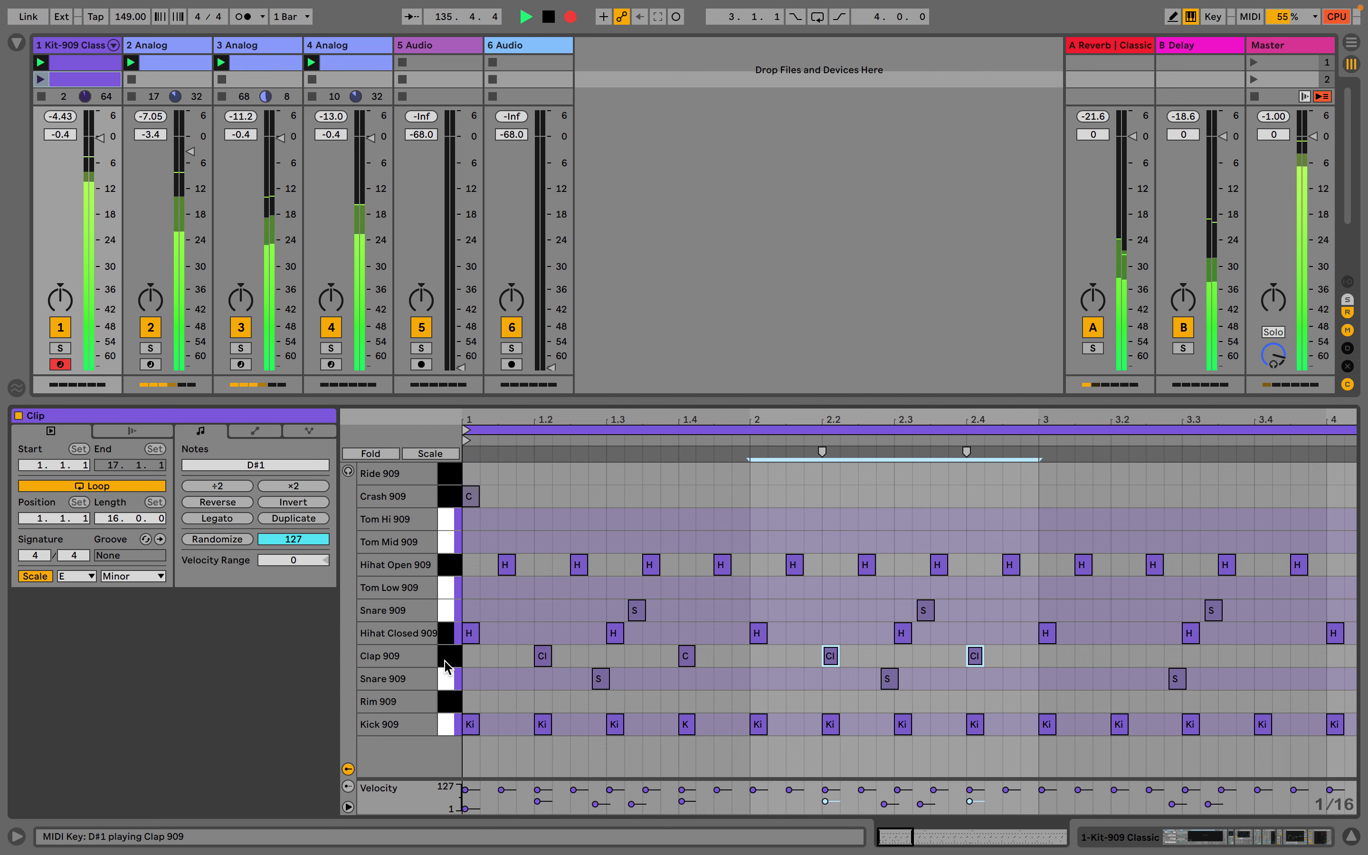
key("ctrl+d")
key("ctrl+d")
key("ctrl+d")
key("ctrl+d")
key("ctrl+d")
key("ctrl+d")
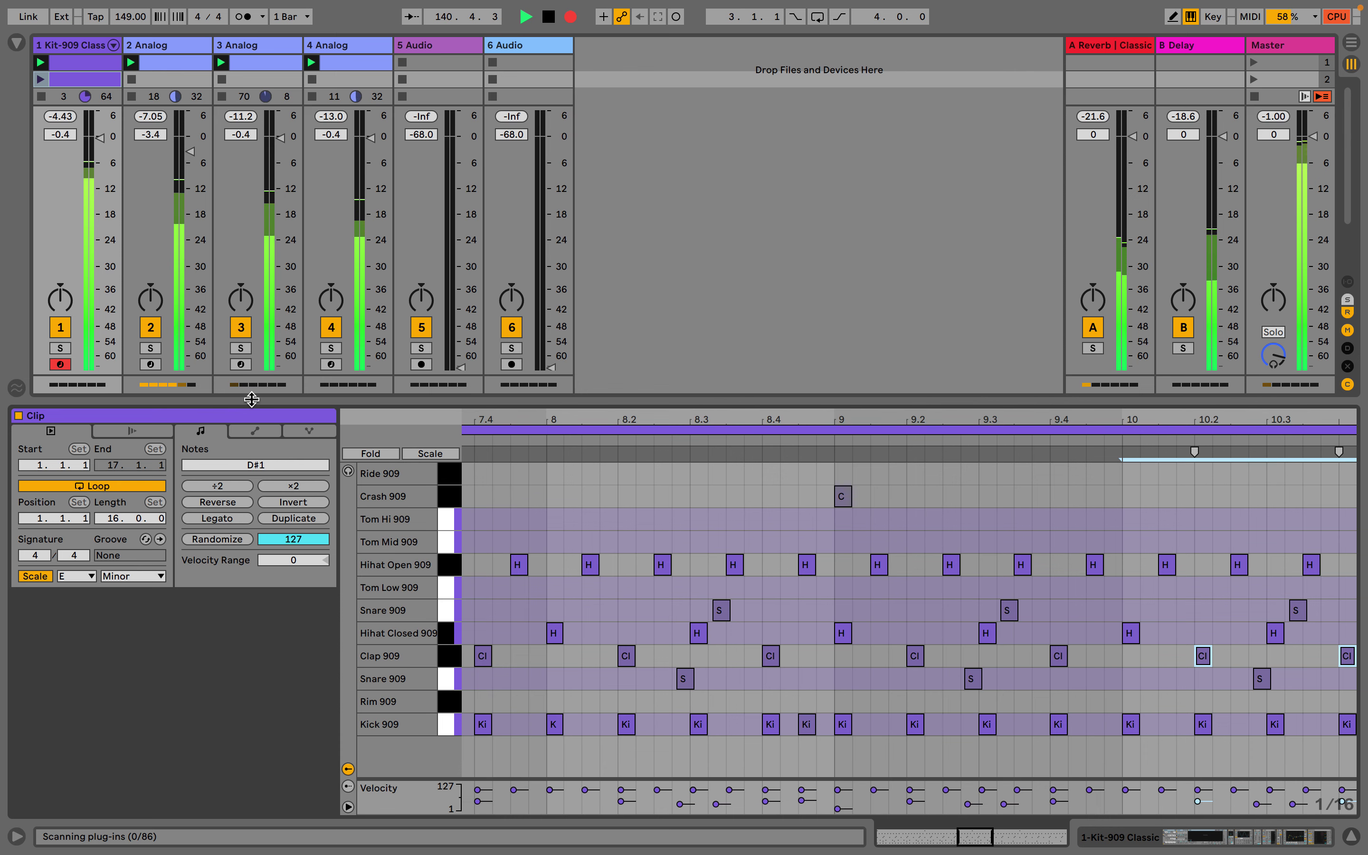
- In track 1's drum rack, set Hihat Open 909's Low Cut to 2.15 kHz and Decay to 210 ms
left_click_drag(254, 401, 253, 526)
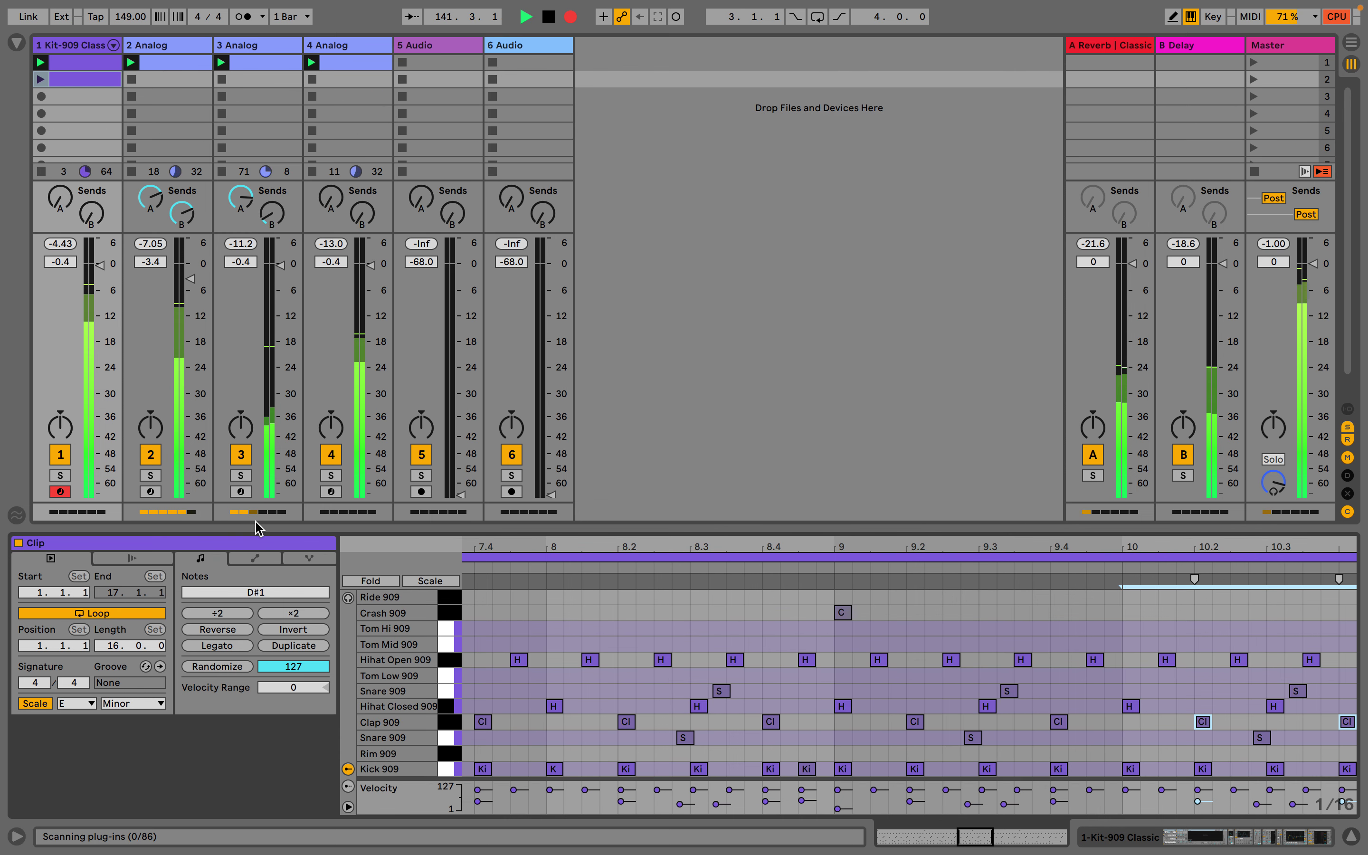
double_click(83, 46)
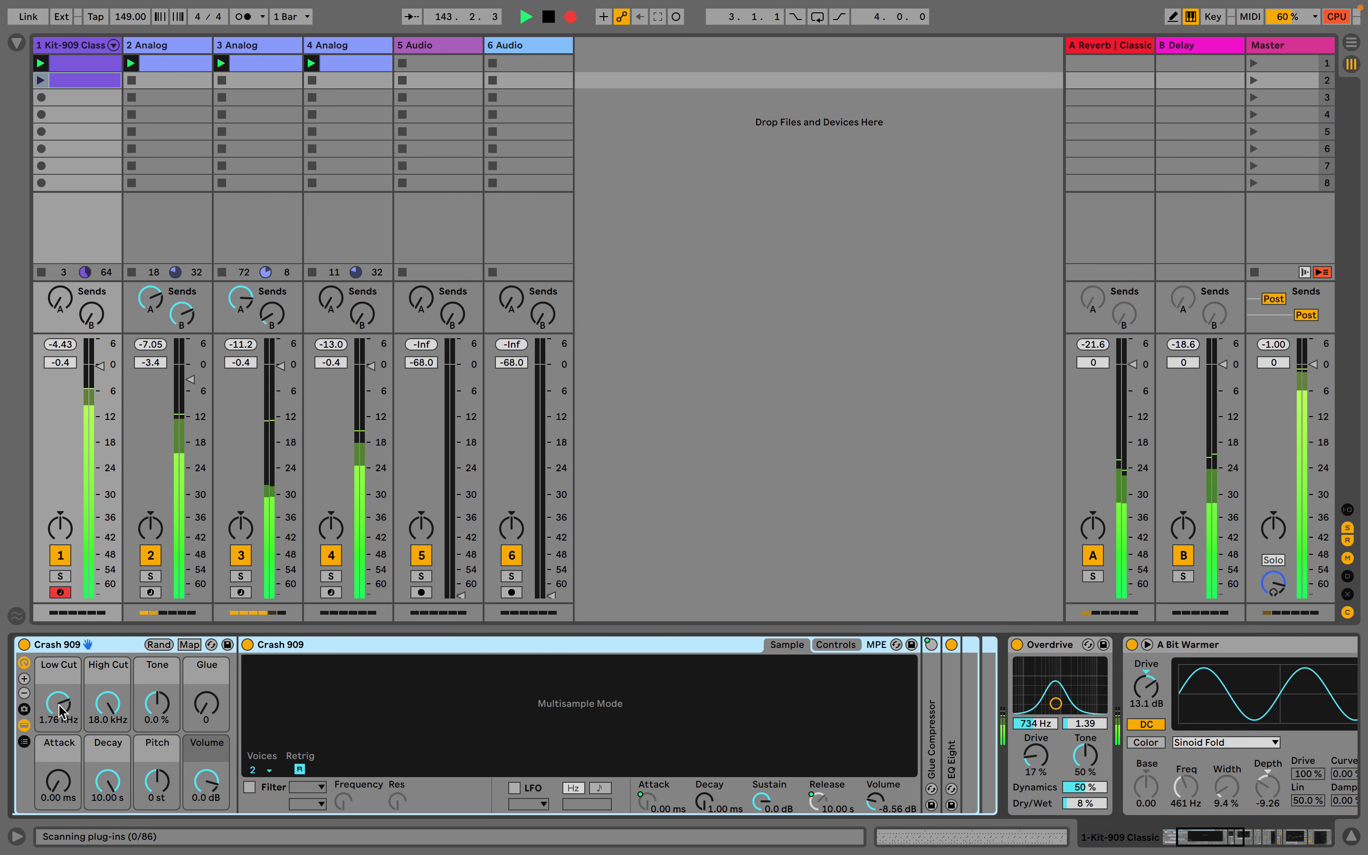
scroll(60, 710, "left", 5)
left_click(189, 713)
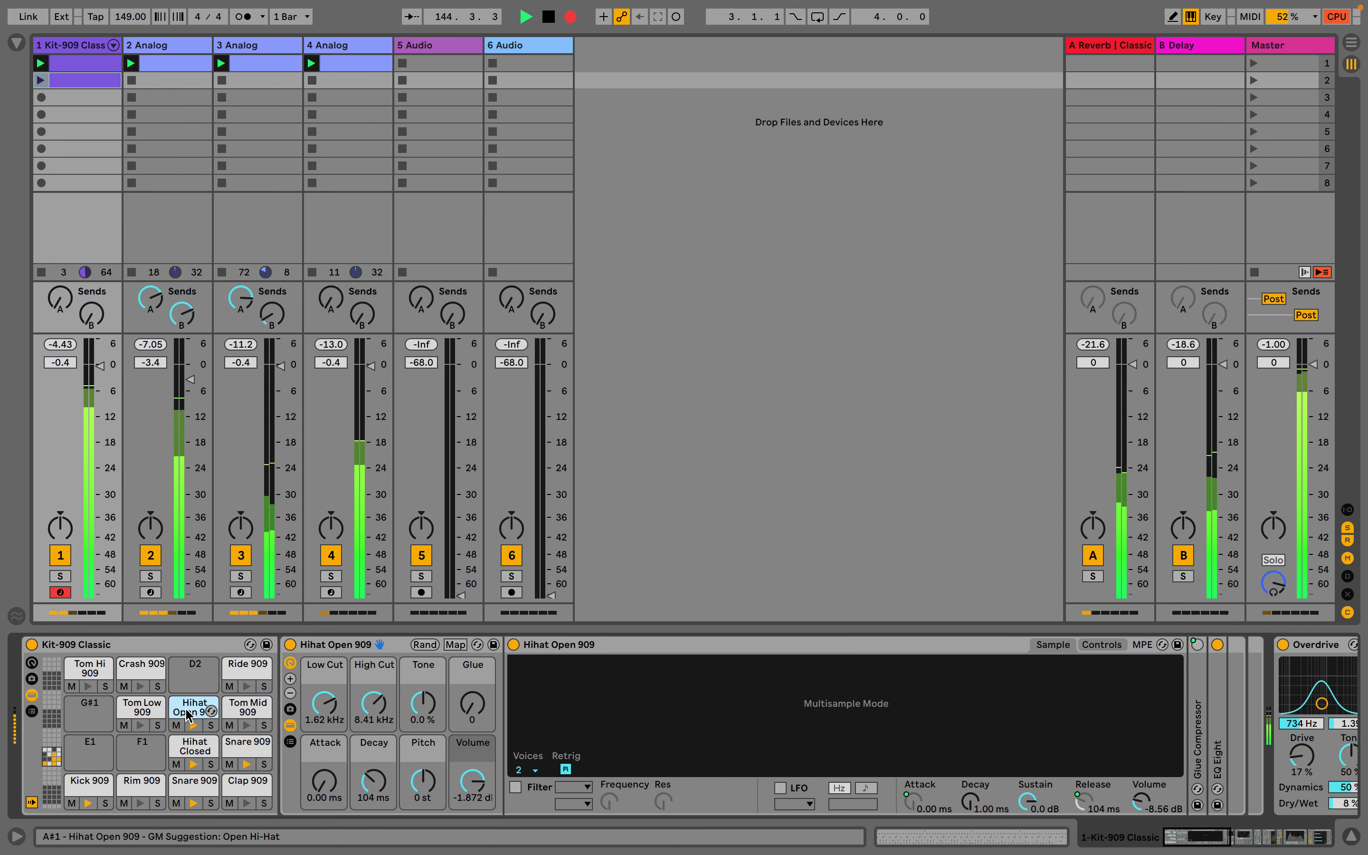
left_click_drag(325, 711, 325, 701)
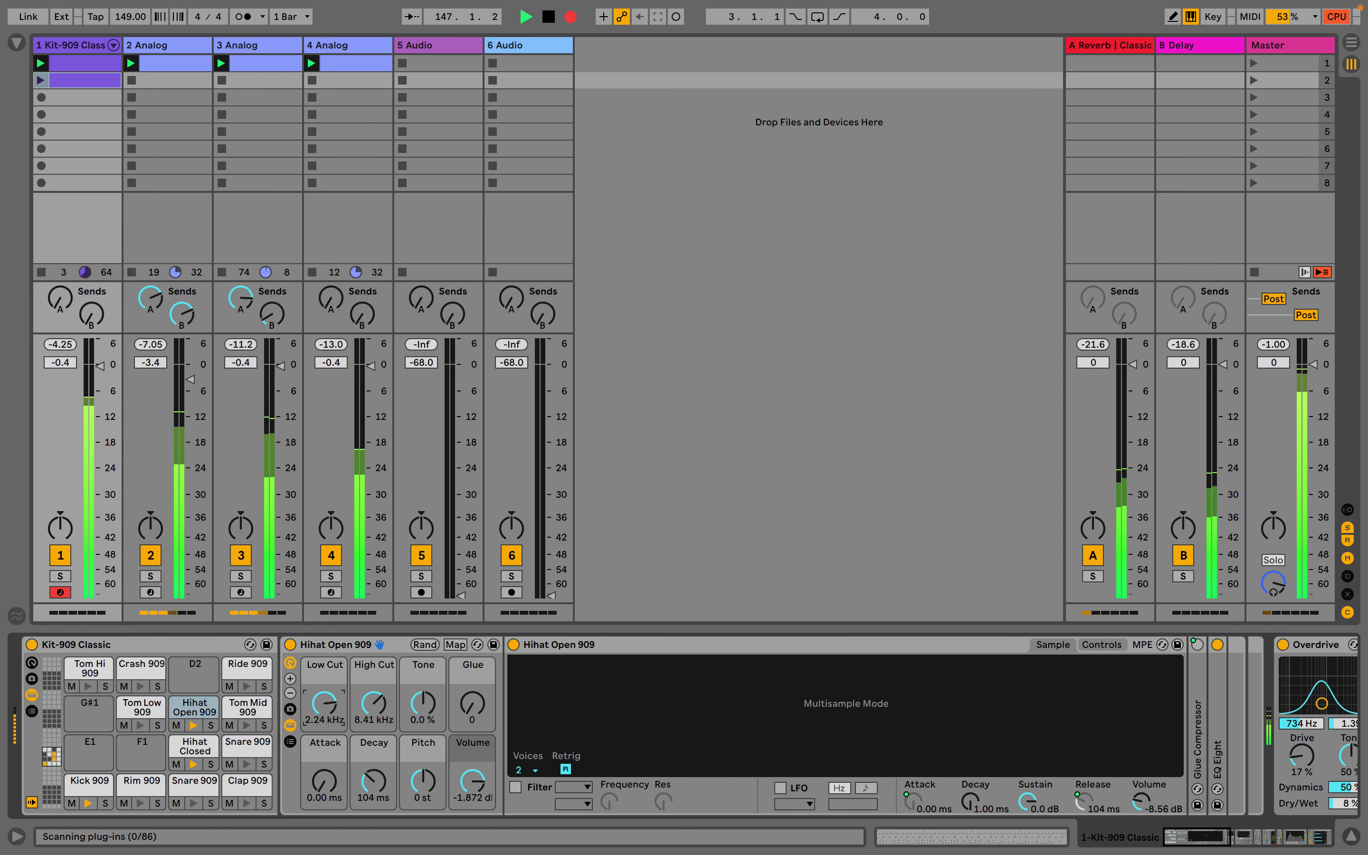
left_click_drag(326, 701, 325, 704)
left_click_drag(372, 784, 373, 776)
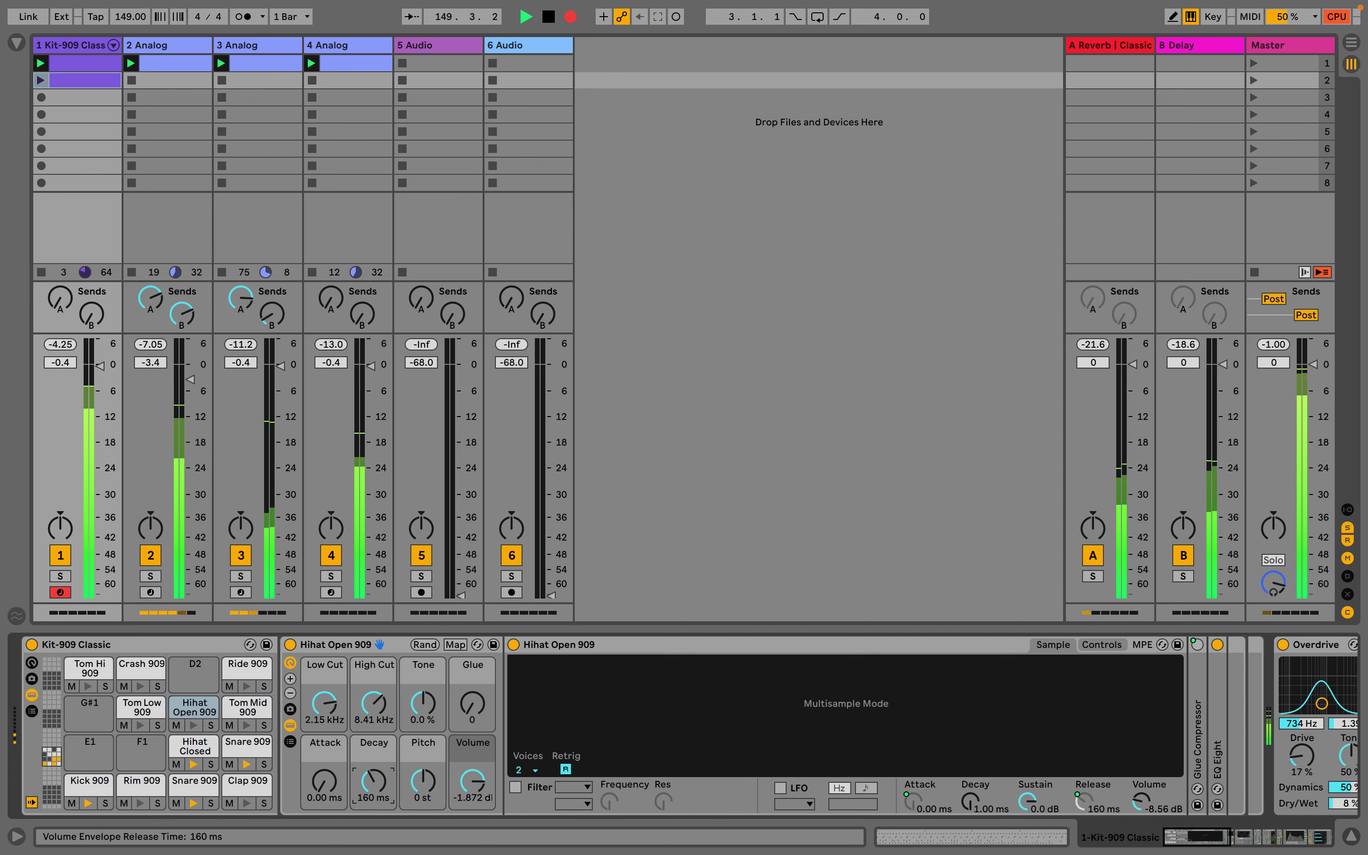
left_click_drag(373, 788, 373, 786)
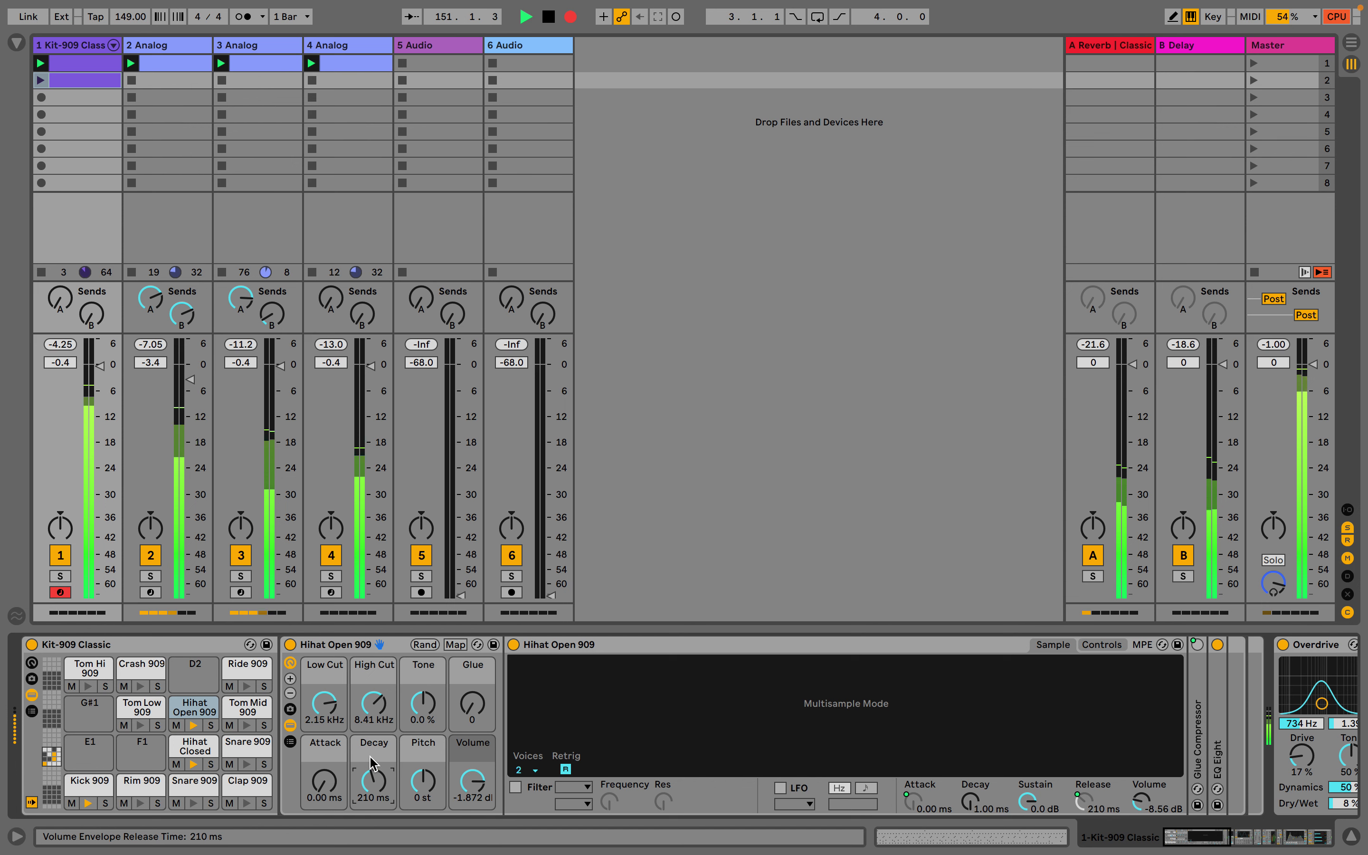
- Stop the drum clip, set Hihat Open 909's Decay to 129 ms and launch the duplicated drum clip in scene 2
left_click(41, 272)
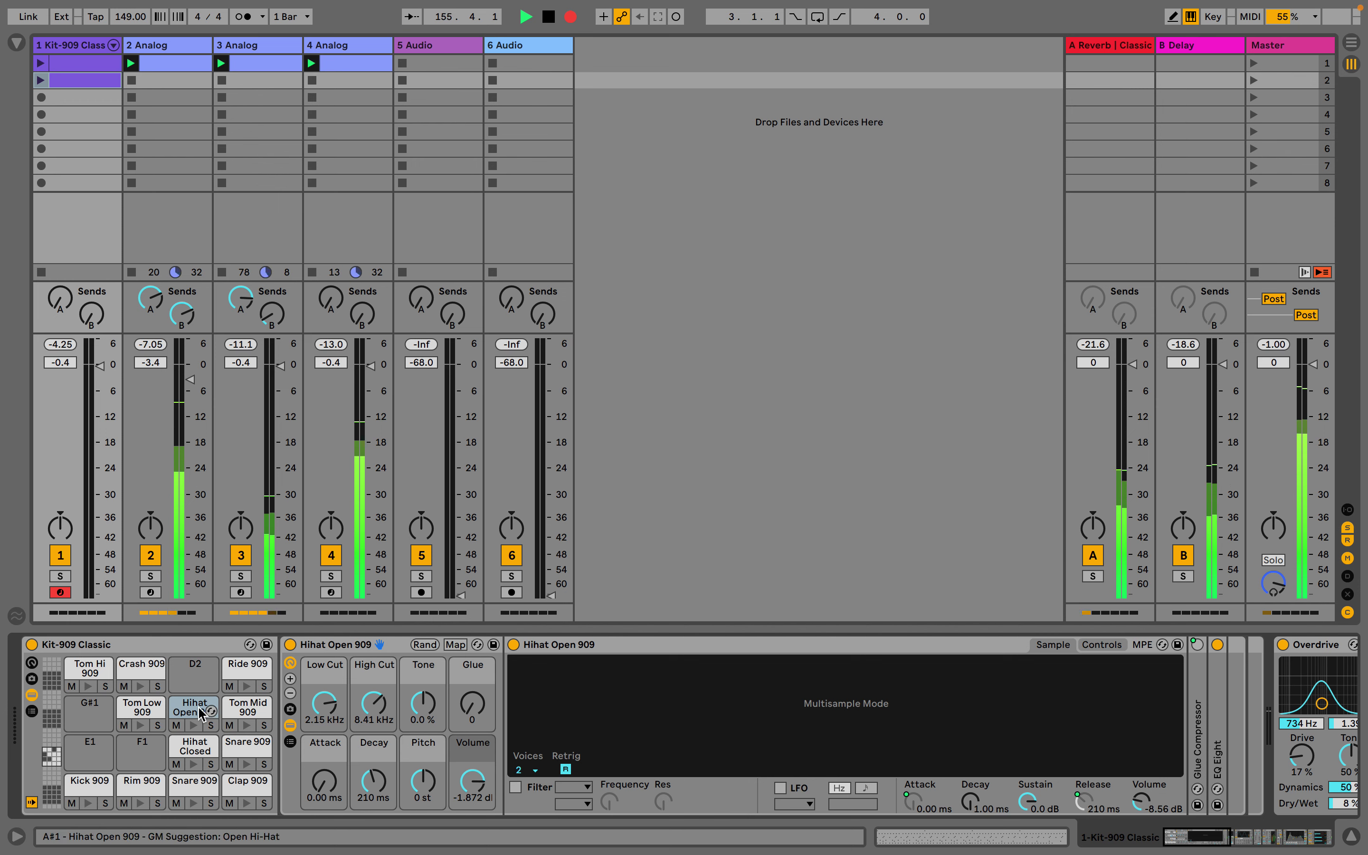
left_click_drag(373, 781, 373, 793)
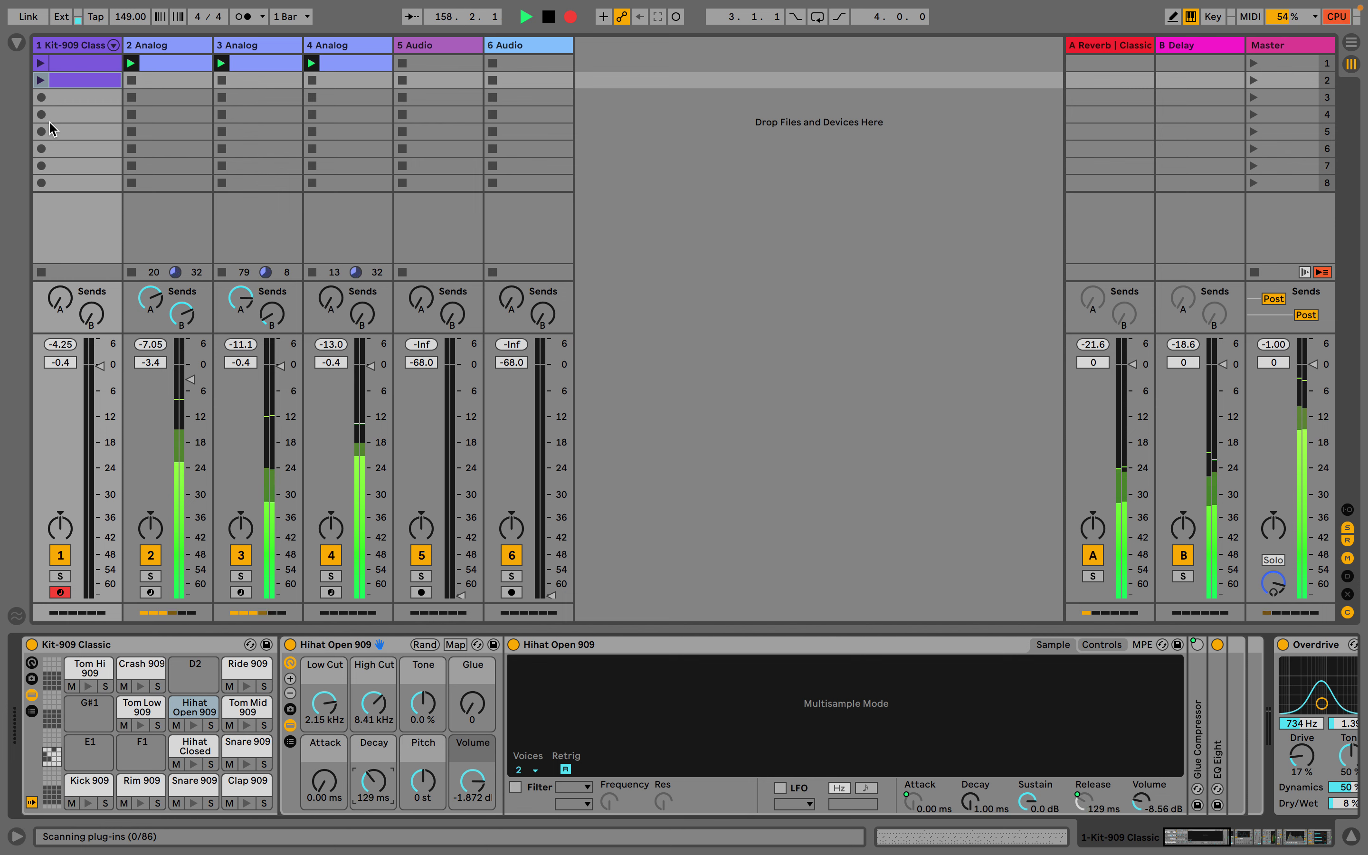
left_click(40, 80)
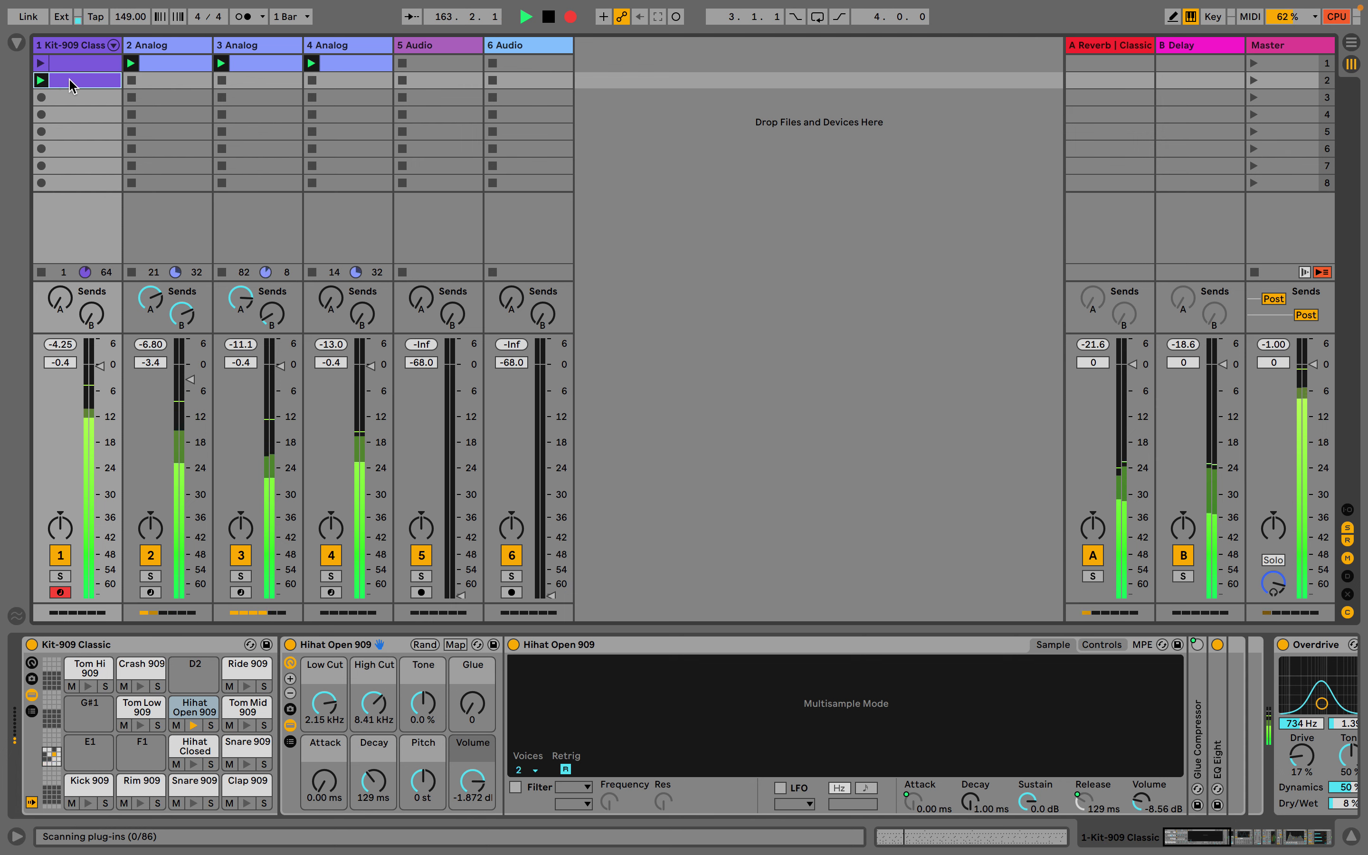
- Set Clap 909's Low Cut to 583 Hz and High Cut to 5.09 kHz, and reopen the scene 2 drum clip's notes
left_click(235, 787)
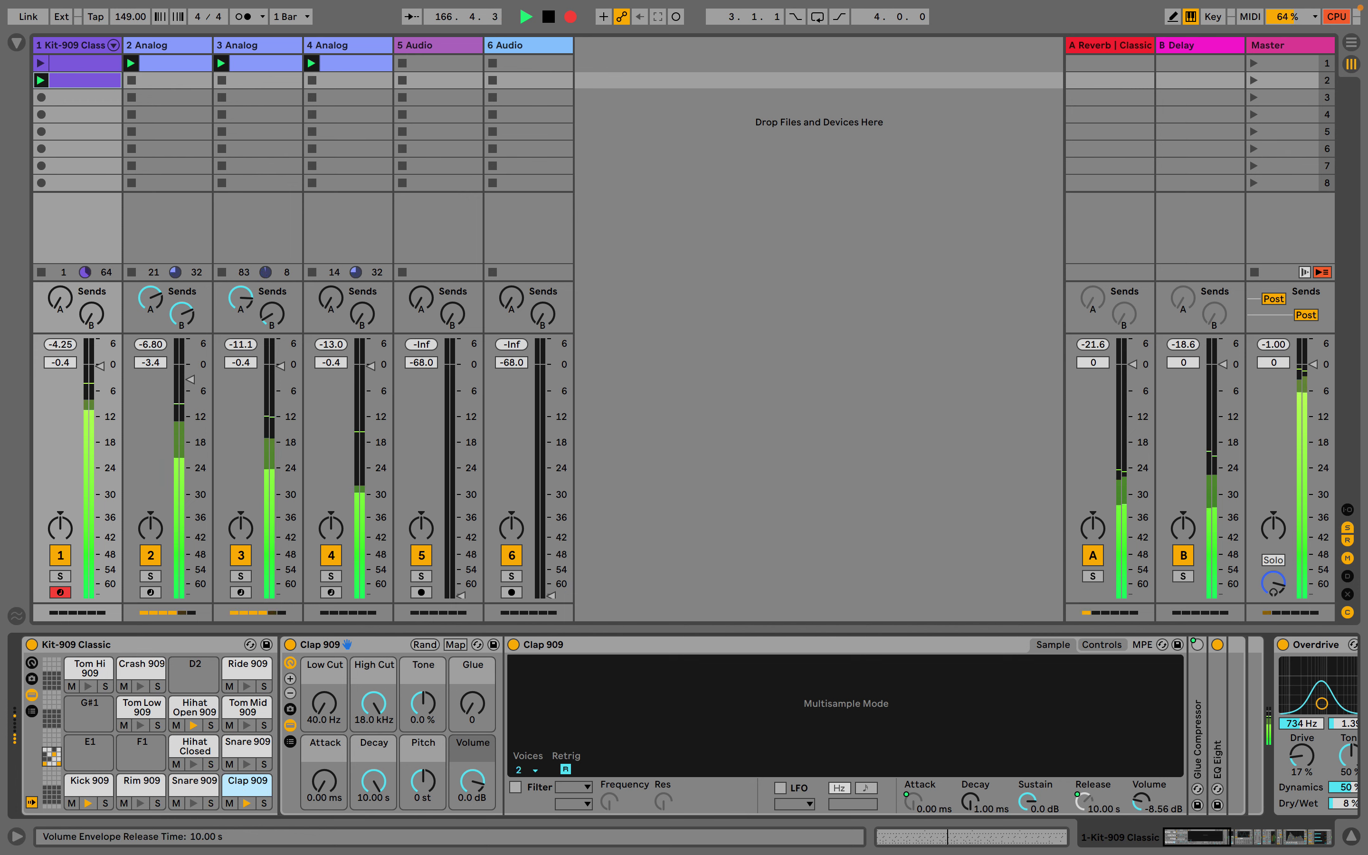
left_click_drag(324, 704, 368, 705)
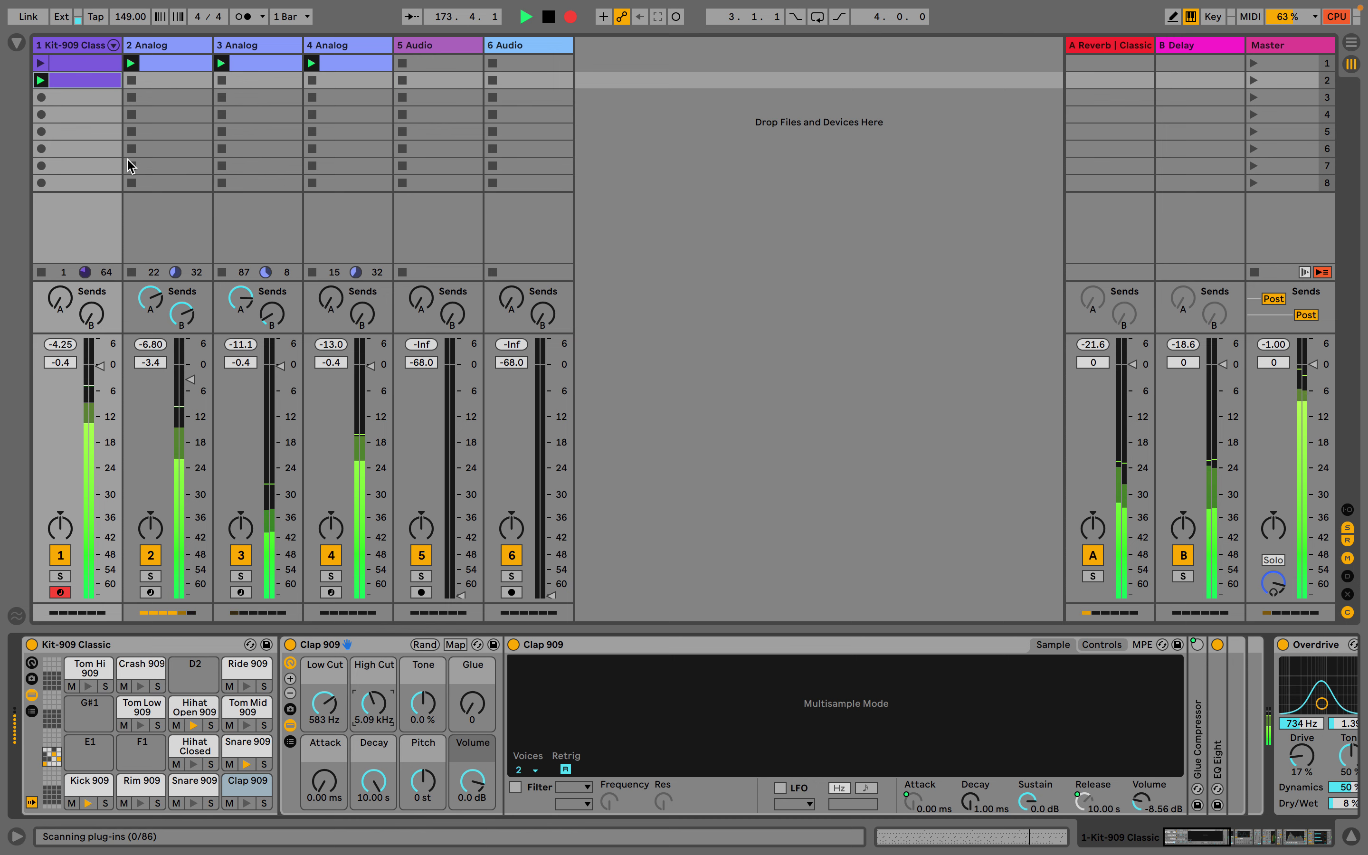
double_click(88, 80)
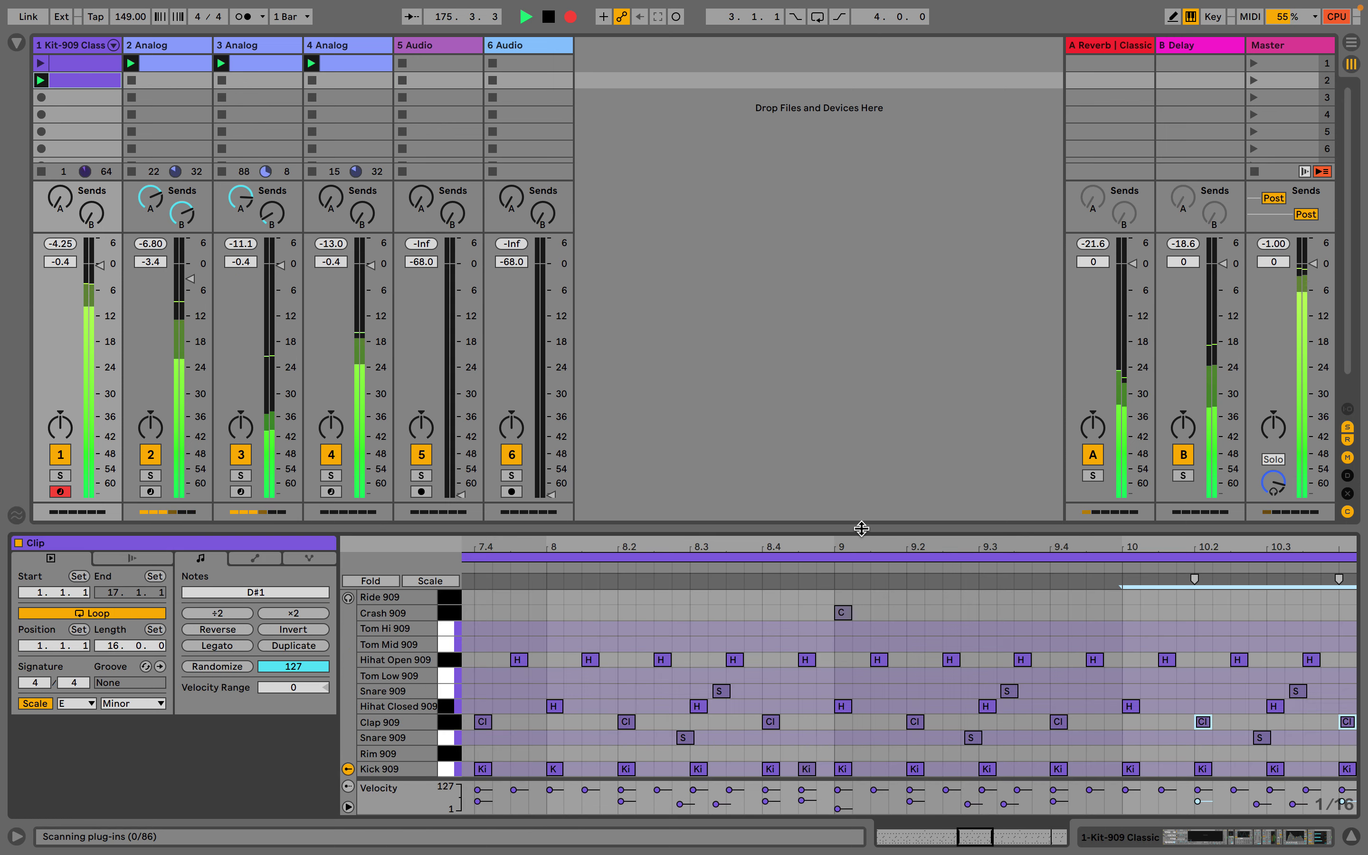
left_click_drag(864, 528, 918, 412)
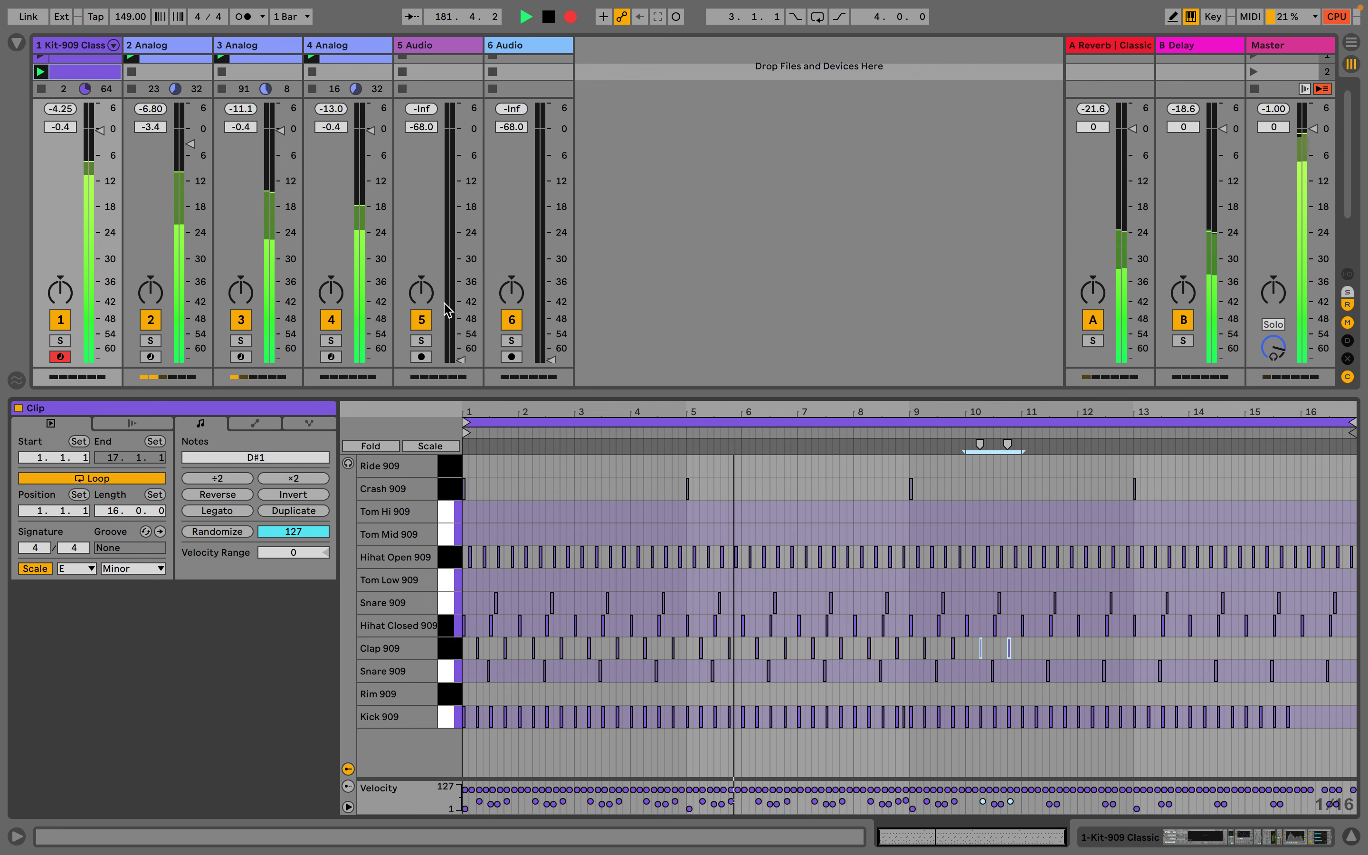
- Raise track 3's Send B to about halfway and stop track 3's clip
left_click_drag(324, 392, 325, 586)
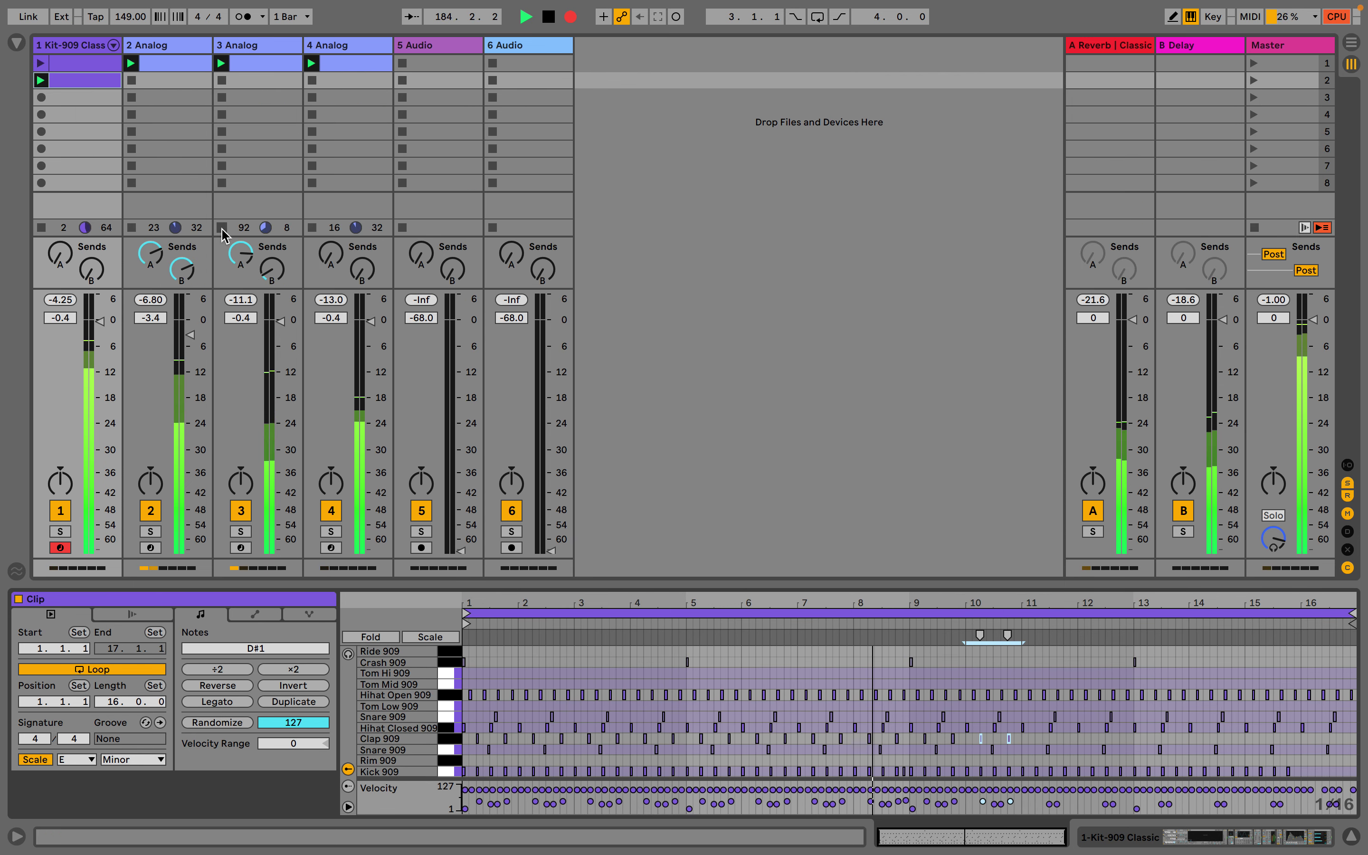
left_click_drag(268, 268, 268, 230)
- Duplicate the Clap 909 notes of bars 9-10 into bars 11-12 and those of bars 9-12 into bars 13-16
left_click_drag(1039, 584, 1040, 387)
left_click_drag(1021, 638, 916, 644)
key("ctrl+d")
key("Right")
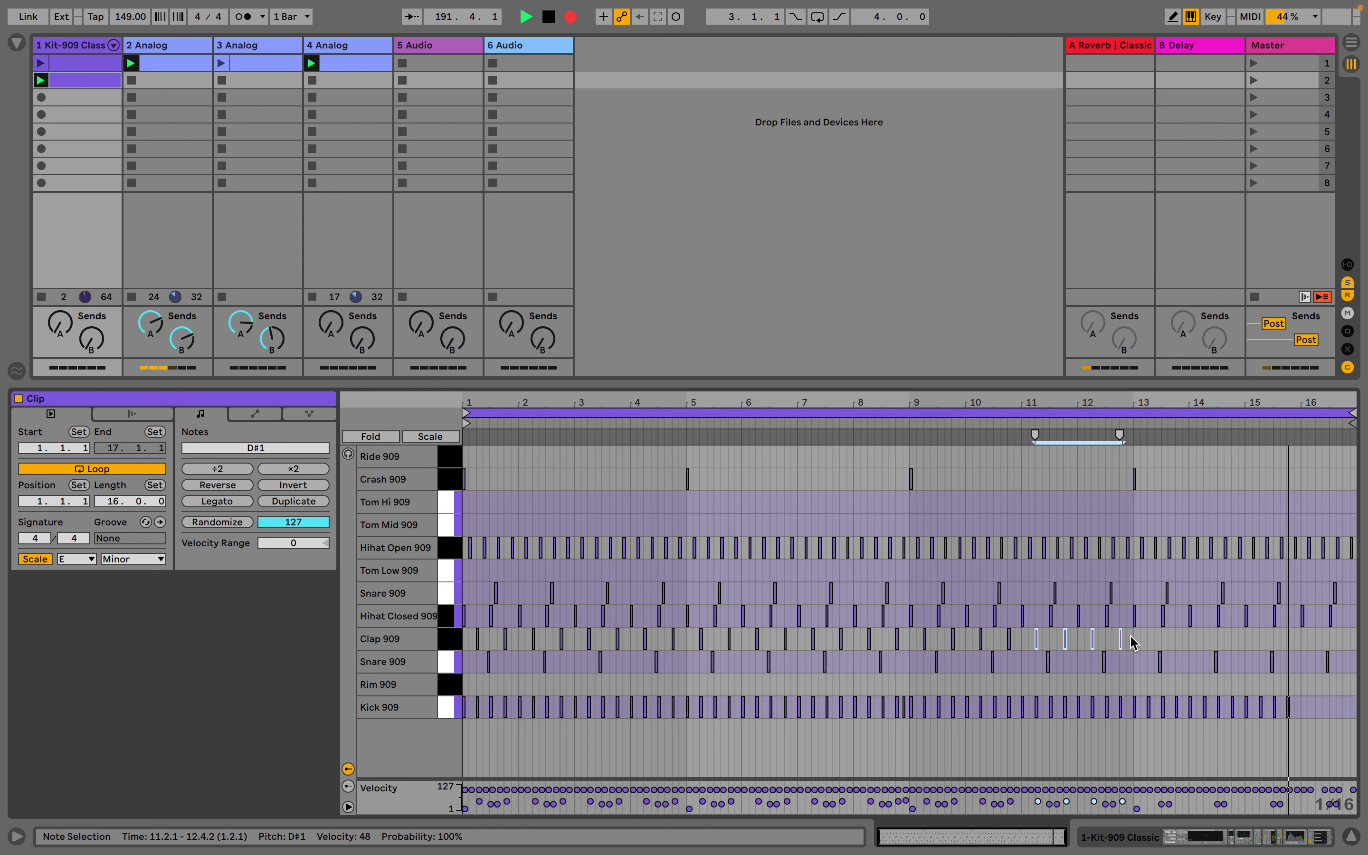
left_click_drag(1135, 641, 911, 645)
key("ctrl+d")
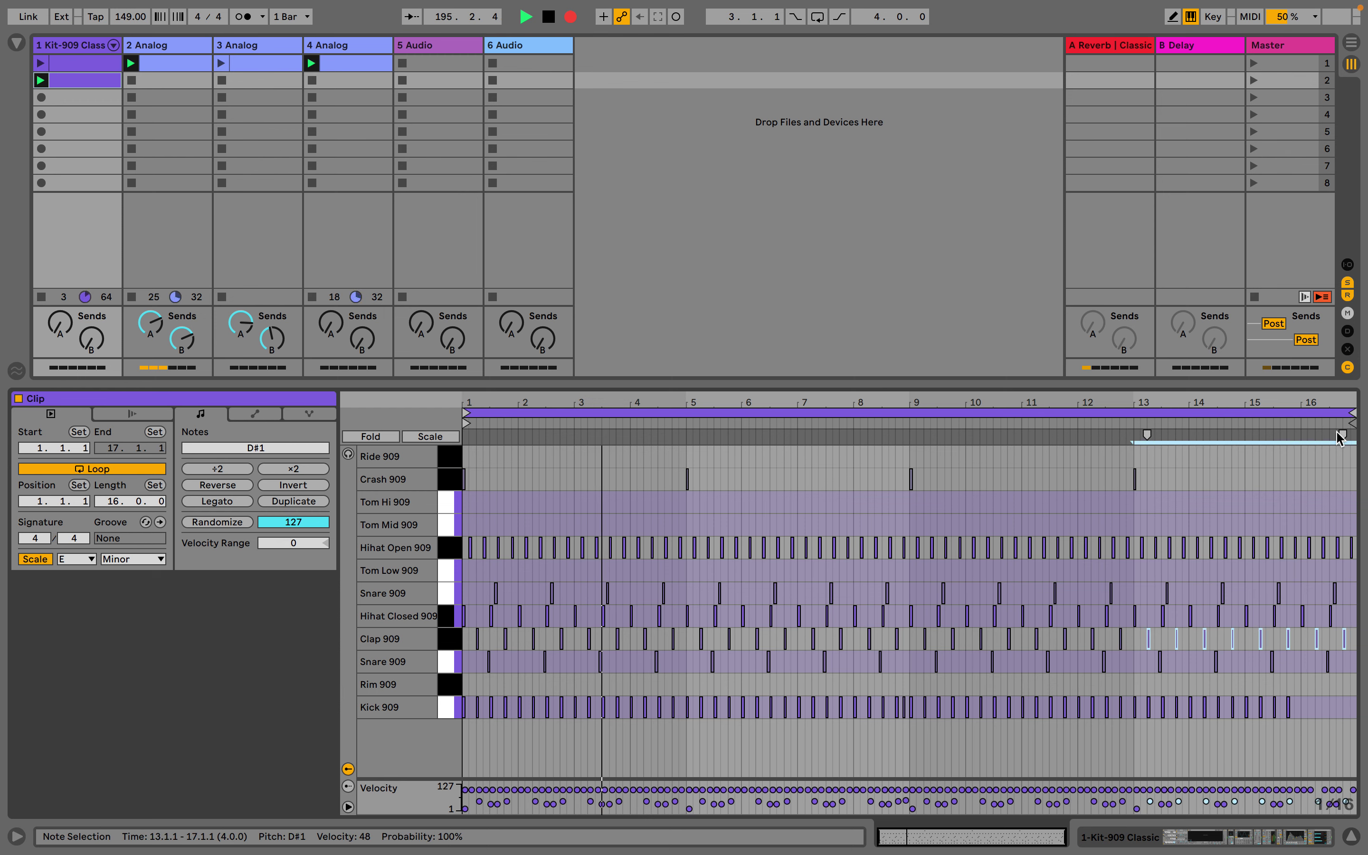
- Draw extra Clap 909 notes at 16.1.2, 16.3.1 and 16.3.3, with the one at 16.3.1 at velocity 1
left_click_drag(1342, 405, 1351, 498)
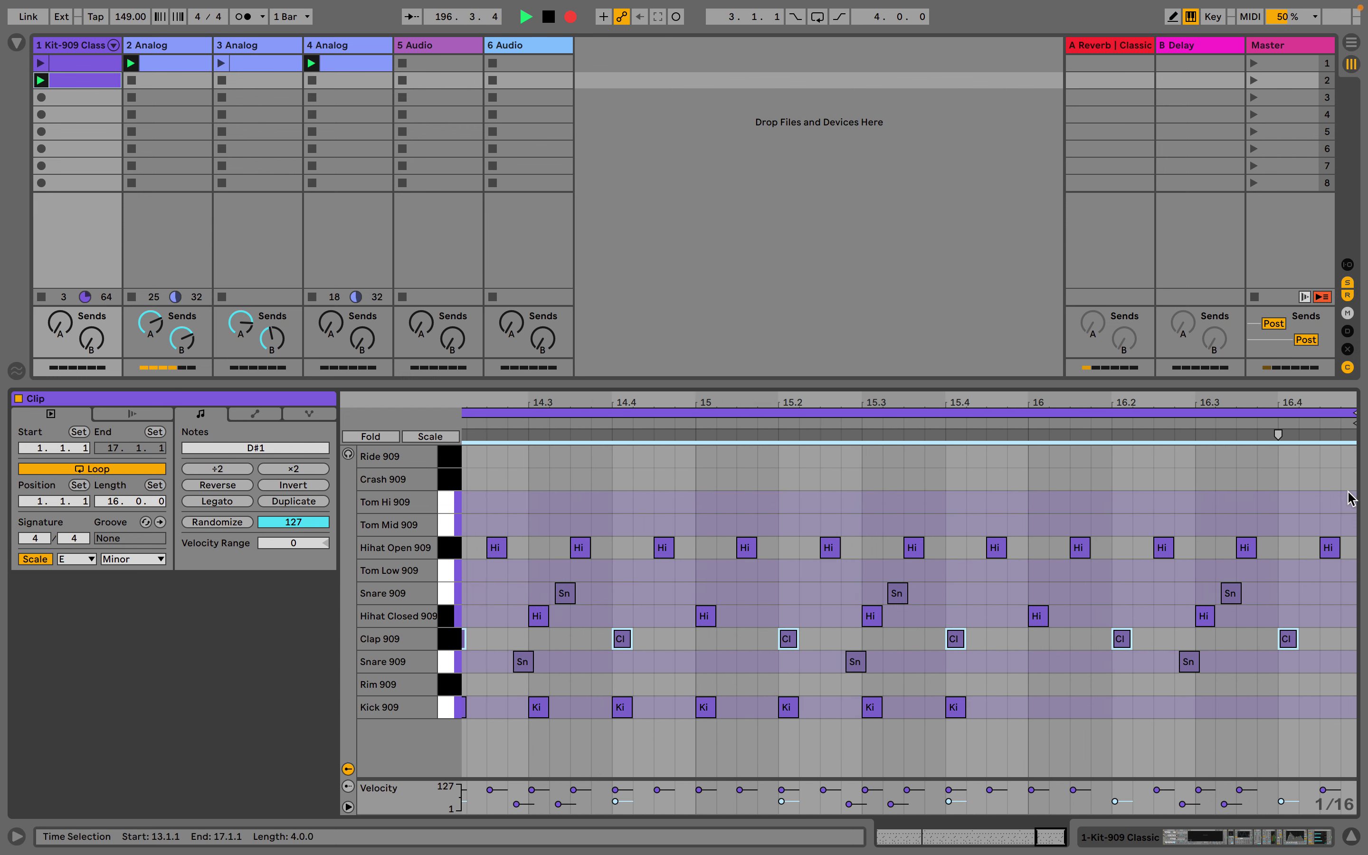
left_click(1273, 674)
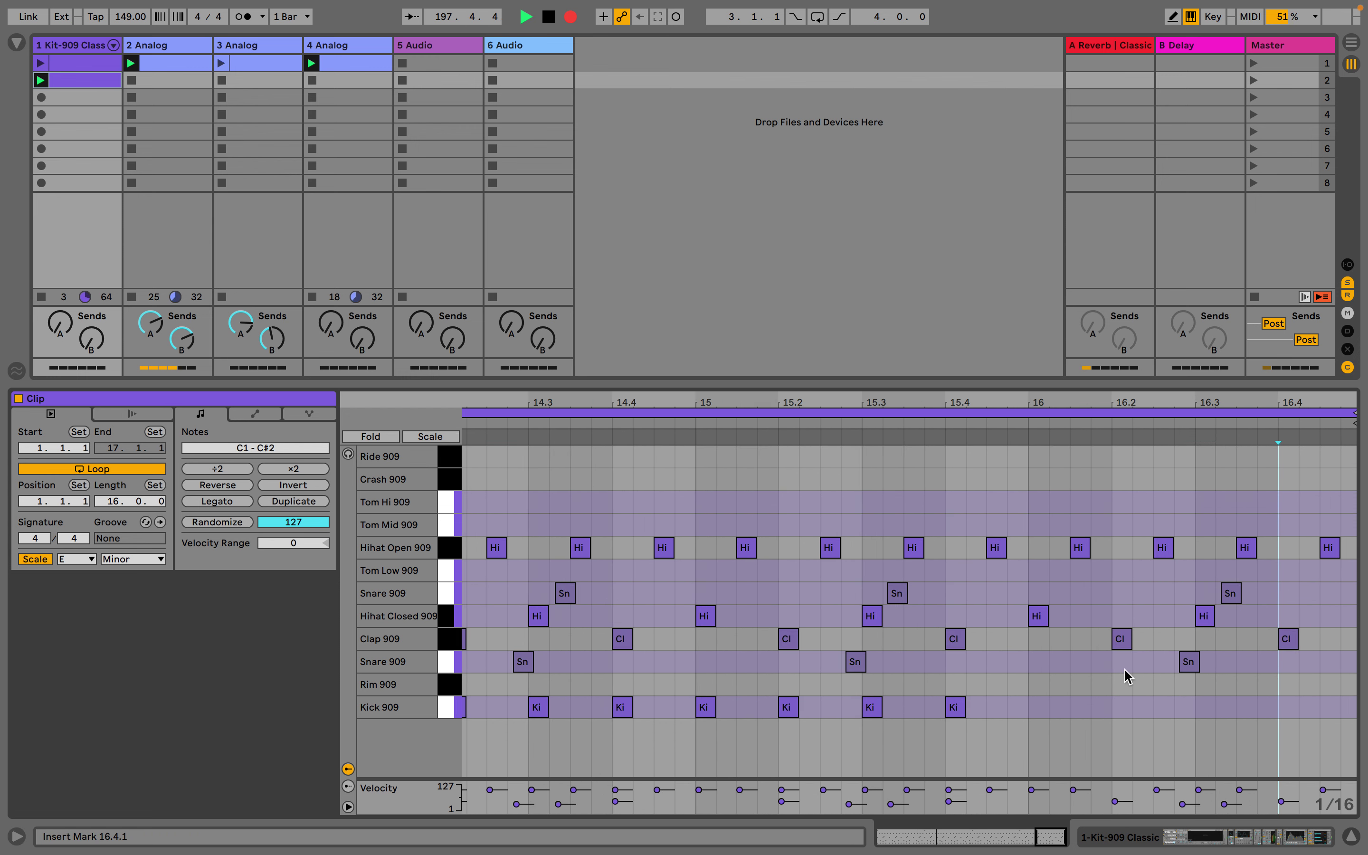
key("b")
left_click(1063, 637)
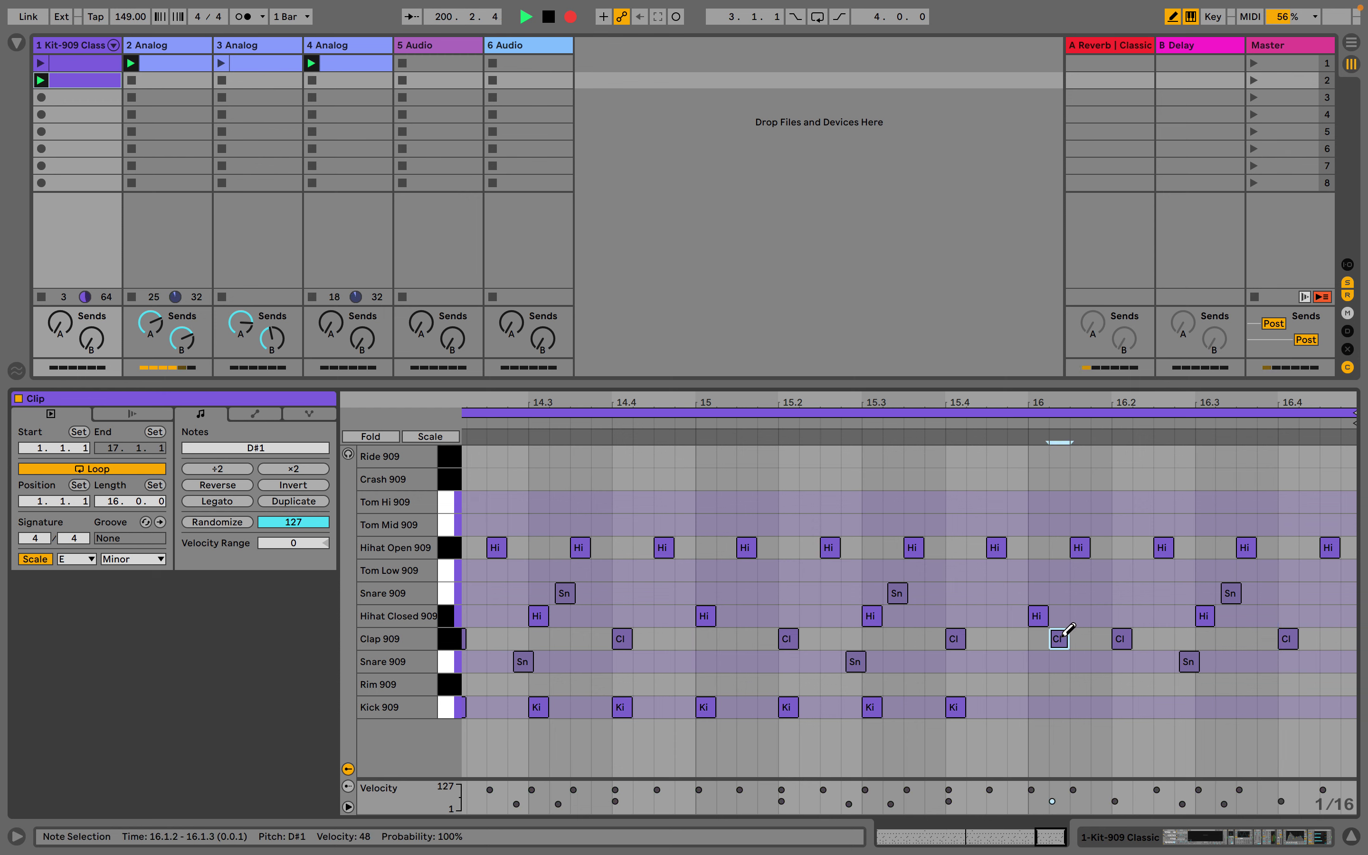
left_click(1206, 638)
left_click(1245, 638)
left_click(1205, 638)
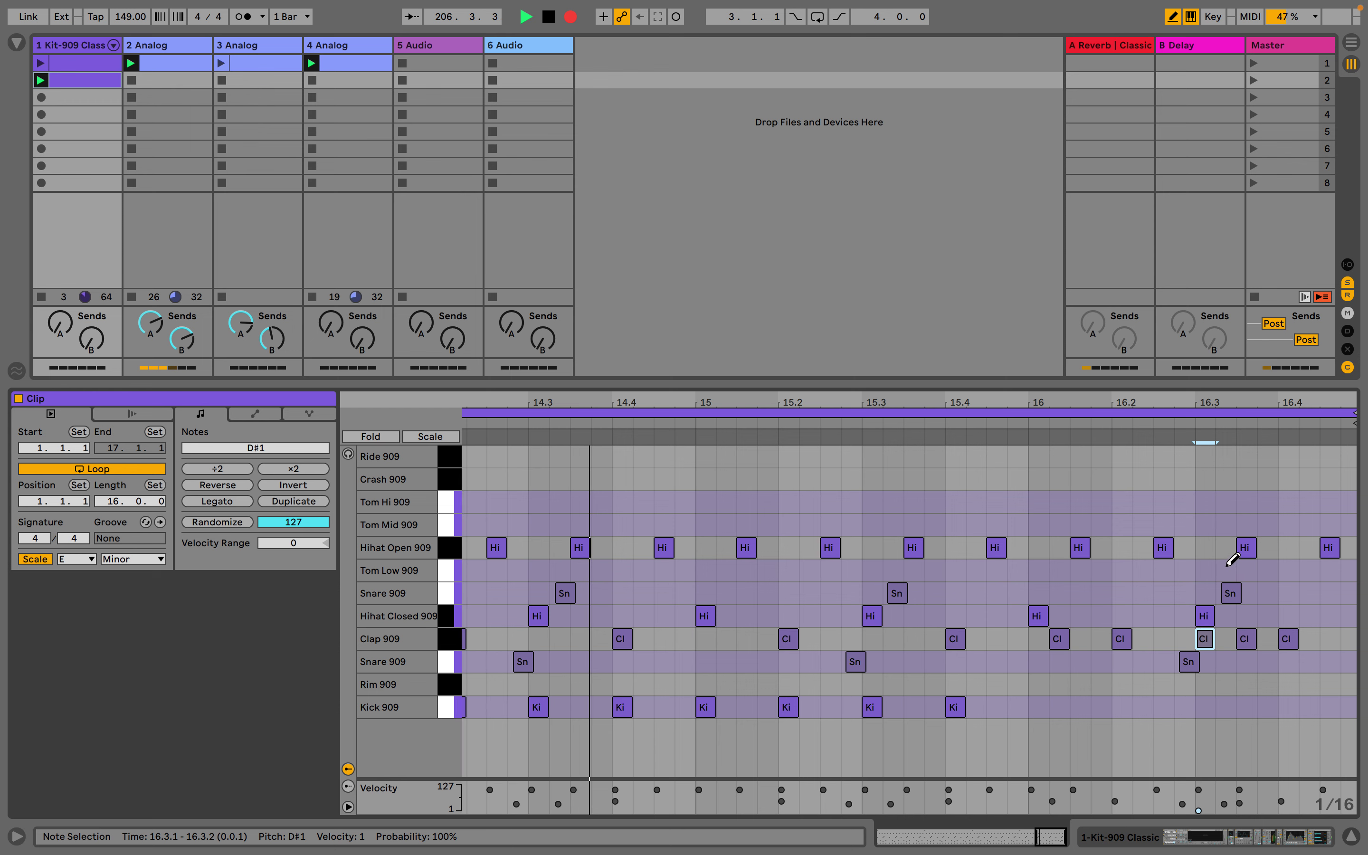
- Delete the Hihat Open 909 notes at 16.3.3 and 16.4.3 and set those at 16.1.3 and 16.2.3 to velocity 40
left_click(1245, 546)
left_click(1335, 546)
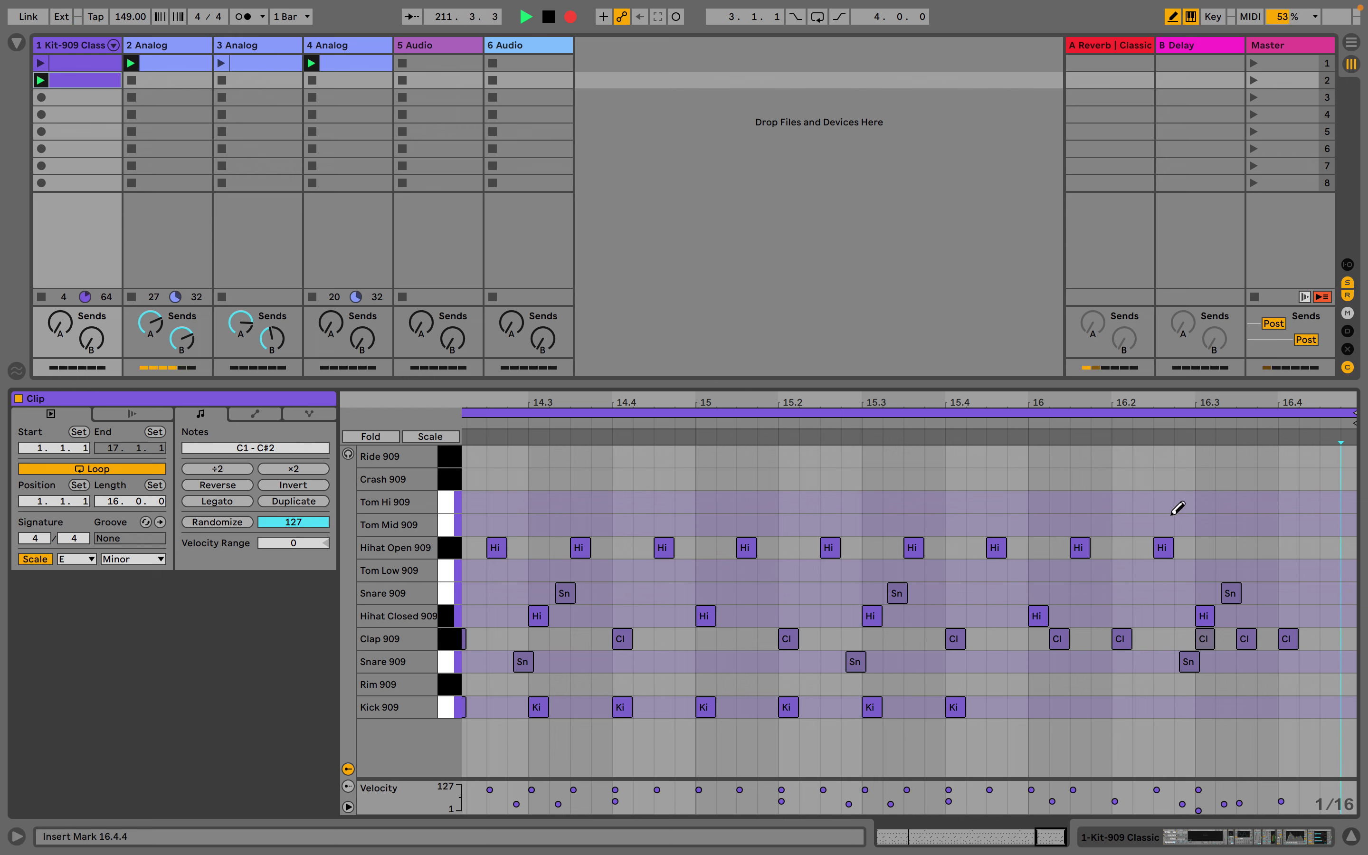
left_click_drag(1184, 523, 1080, 552)
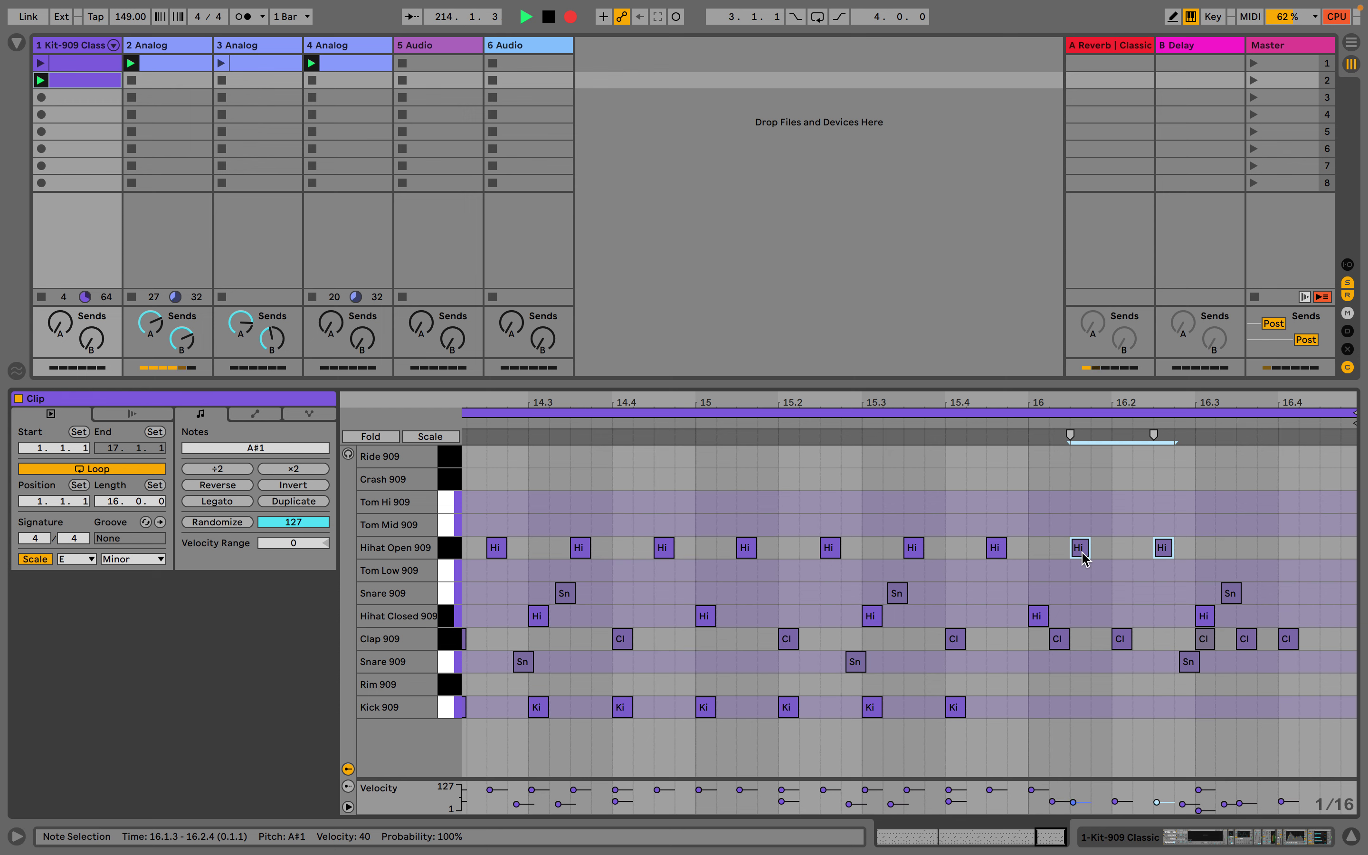
- Shorten the Hihat Closed 909 notes at 16.1.1 and 16.3.1 to about half their length and set their velocity to 62
left_click_drag(1234, 613, 1029, 621)
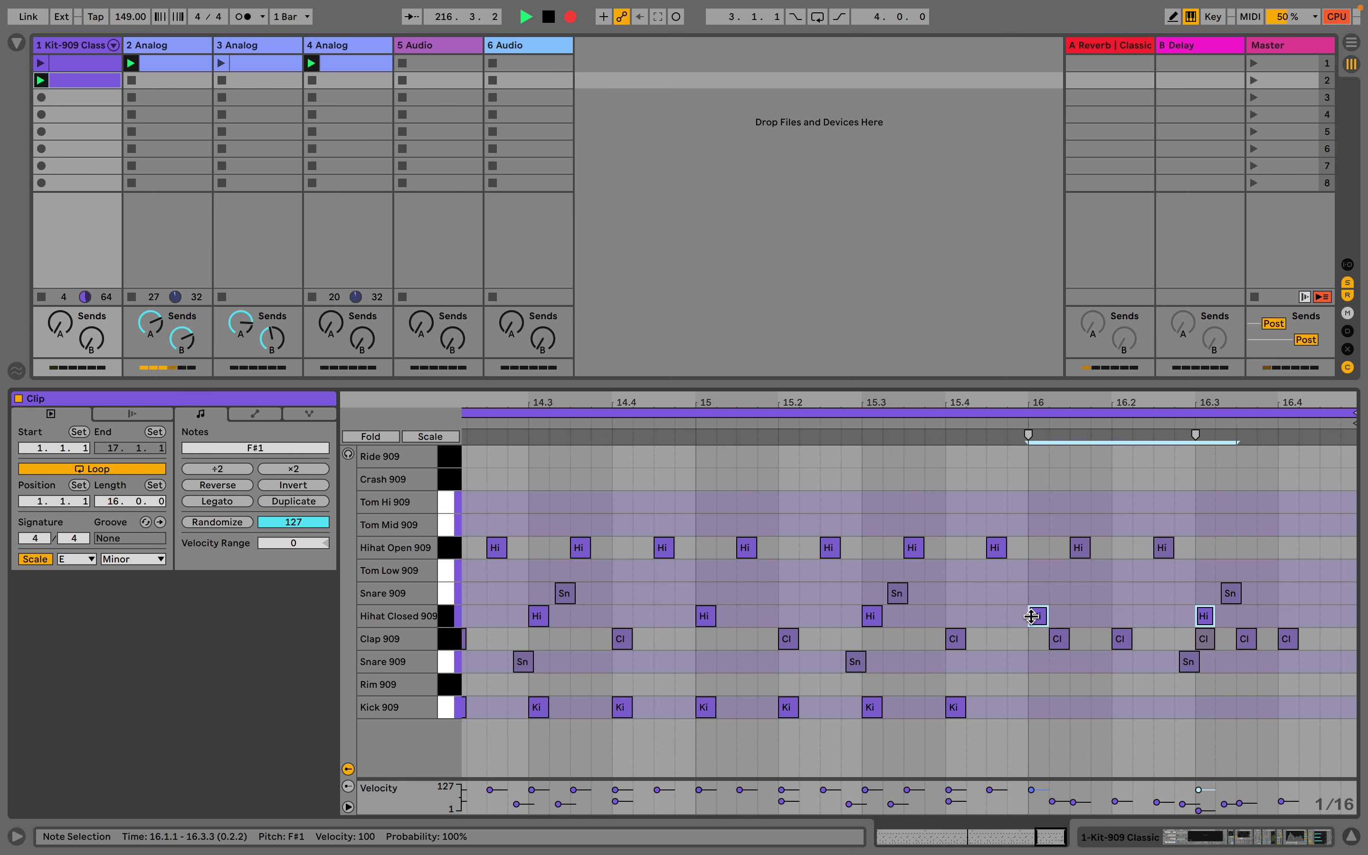
left_click_drag(1045, 616, 1039, 644)
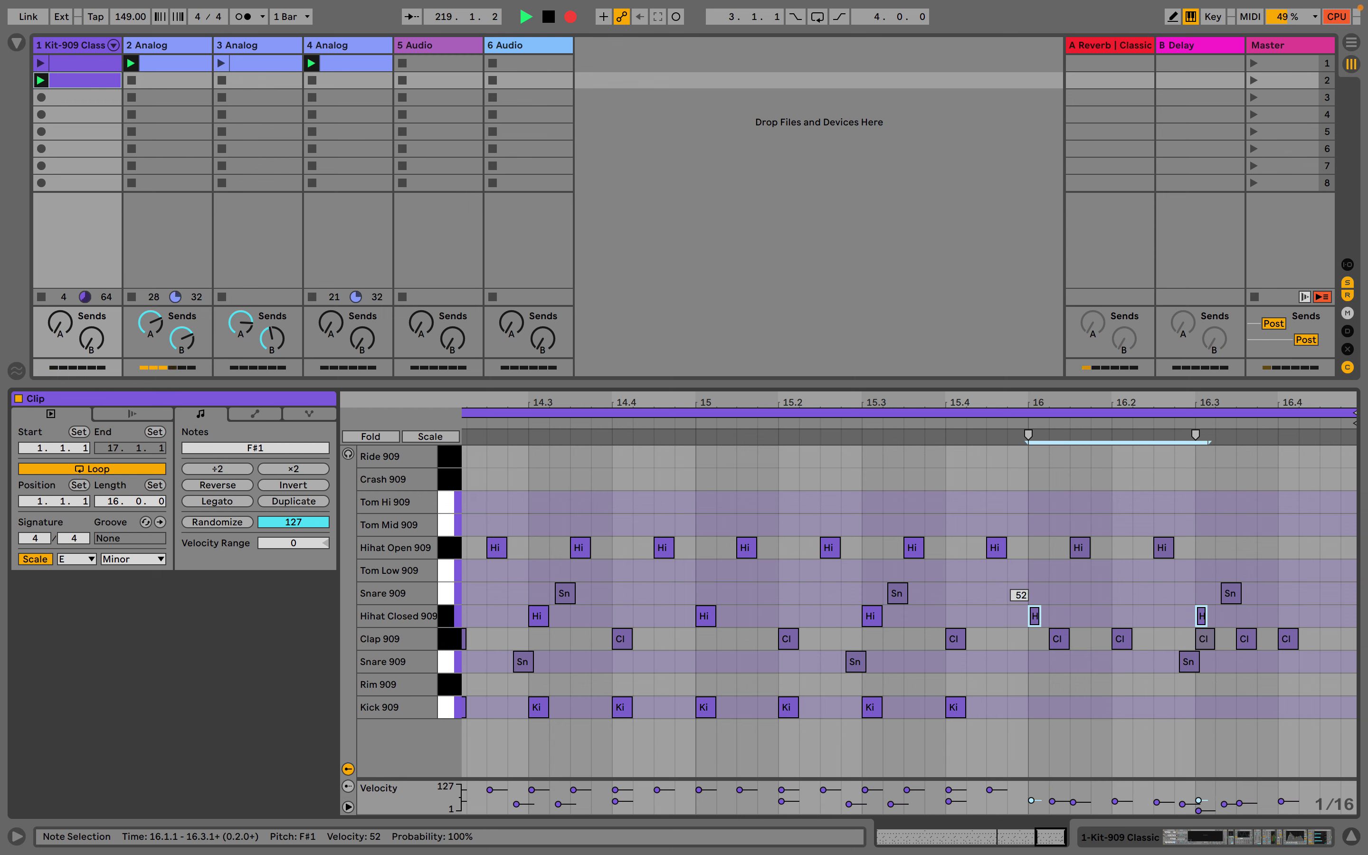
- Draw extra Kick 909 notes at 15.3.3 and 15.4.3, zoom out to the full clip and close the clip view
key("b")
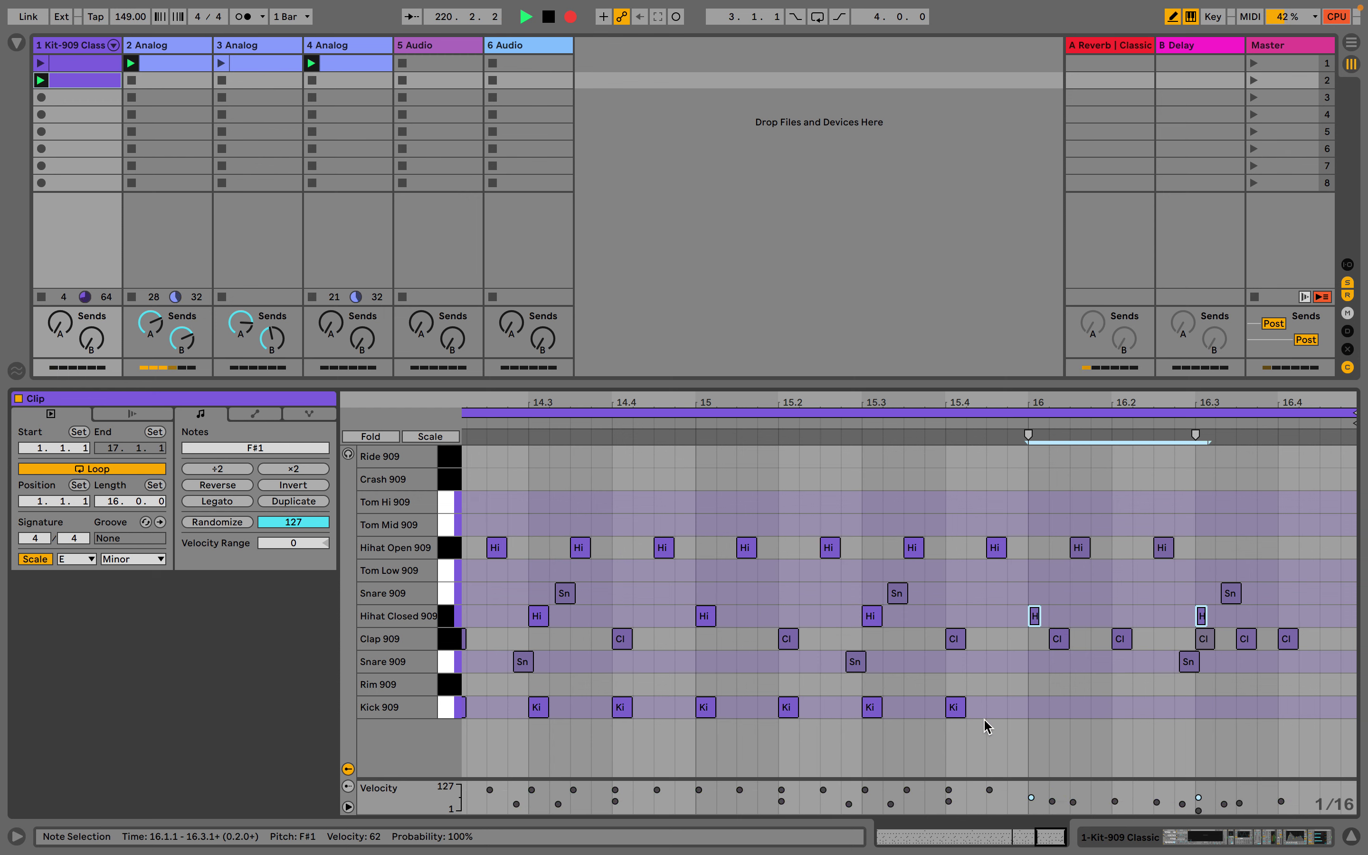
left_click(920, 706)
left_click(996, 706)
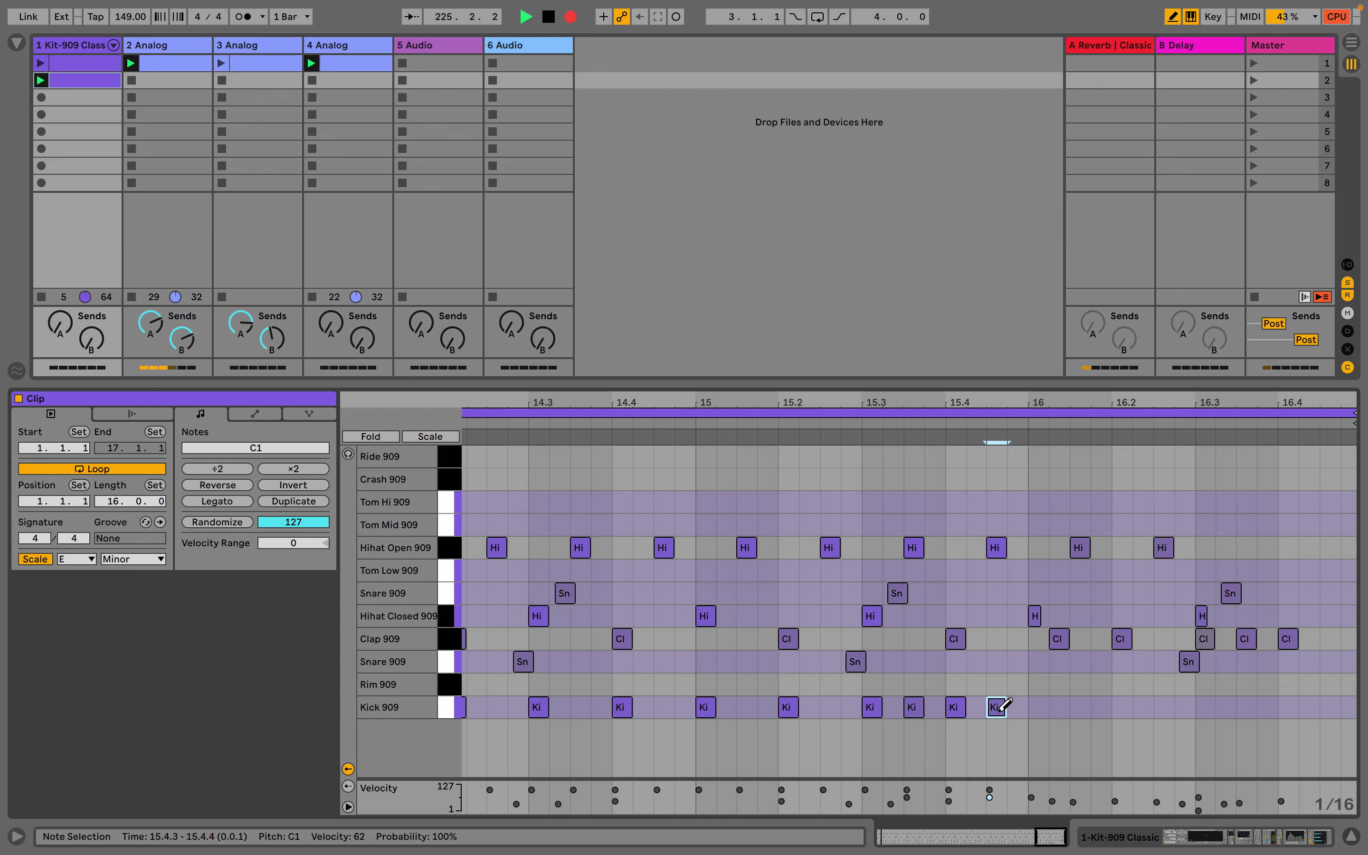
double_click(1003, 404)
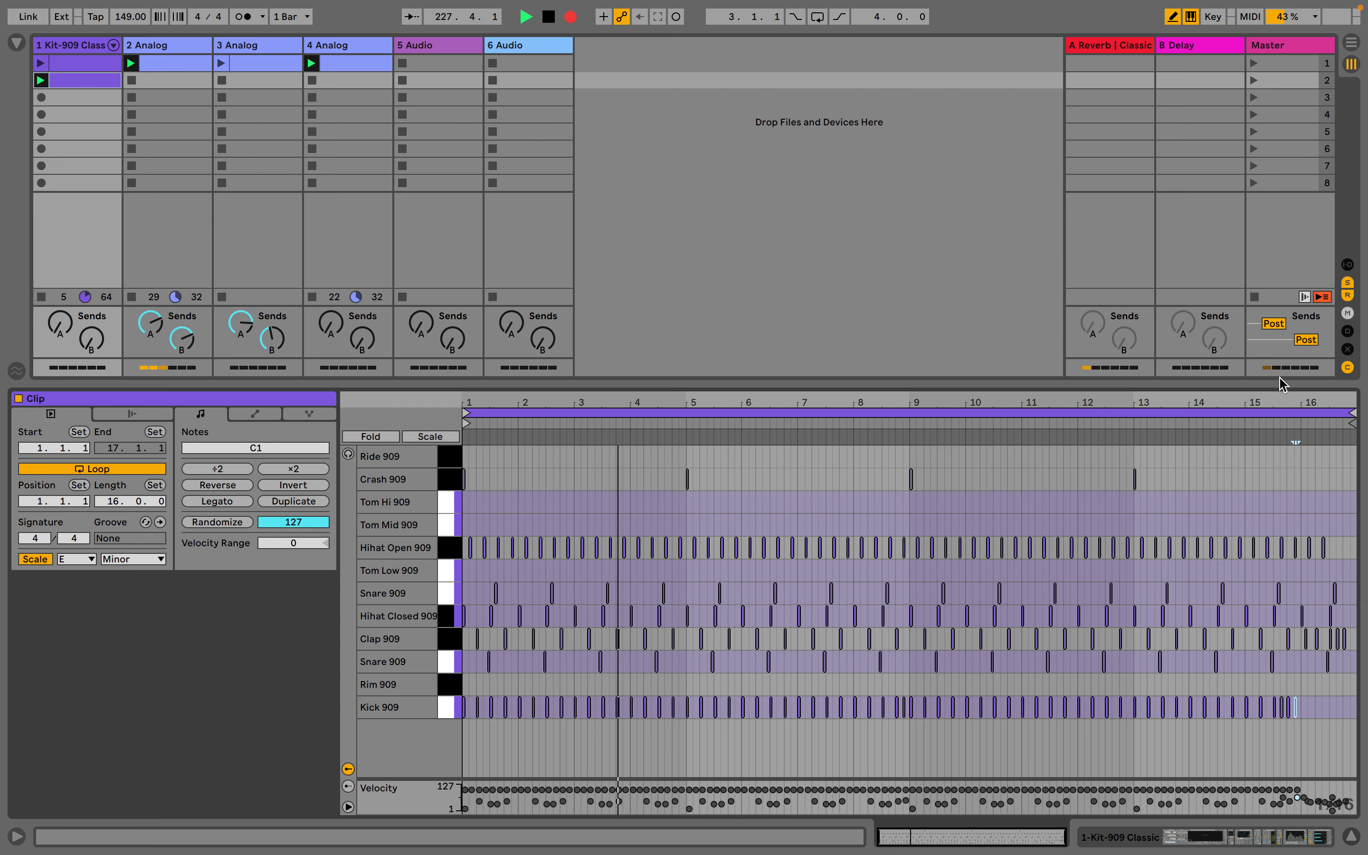
key("ctrl+alt+l")
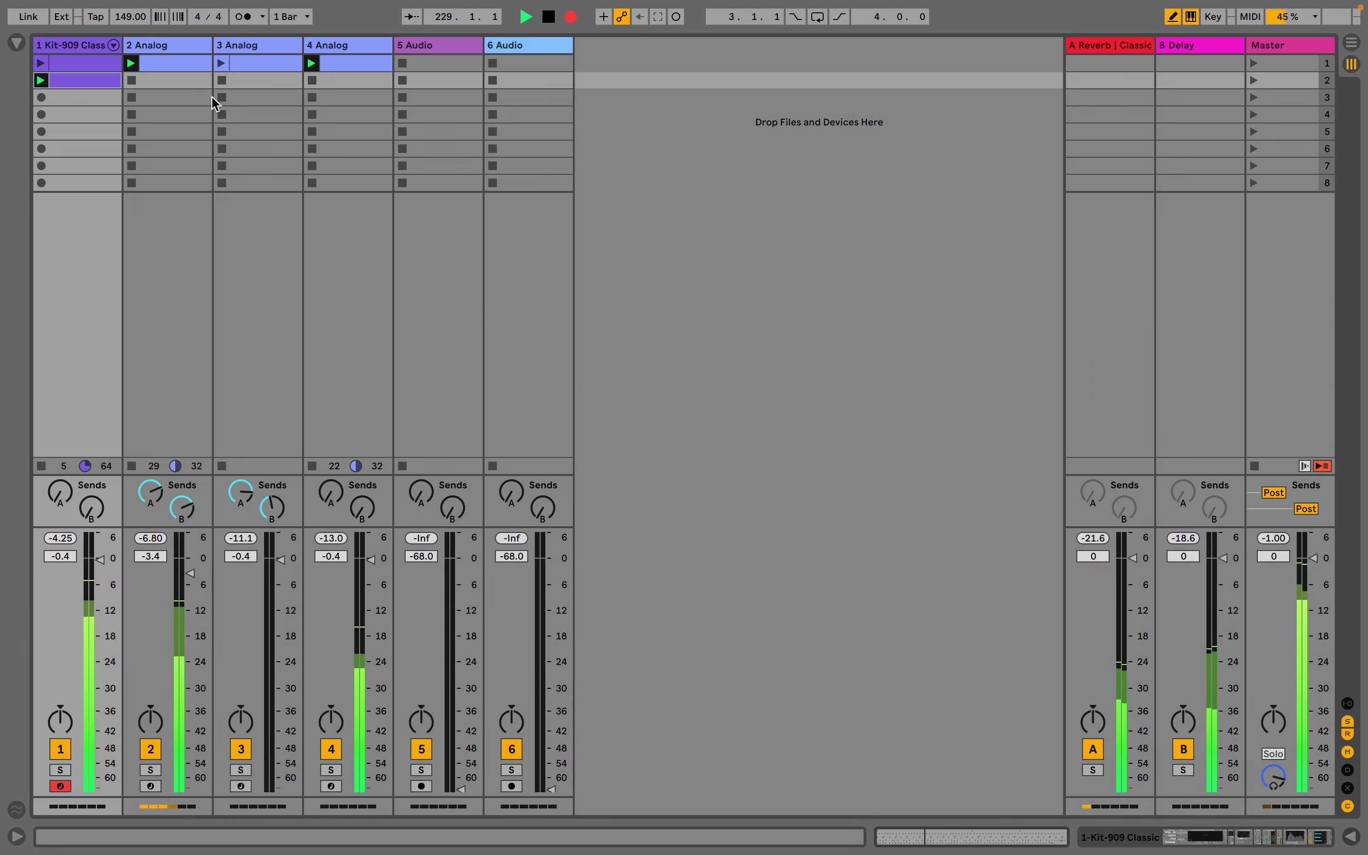
- Move band 3 of track 2's EQ Eight to about 1.47 kHz with a gain of 10.5 dB
double_click(183, 46)
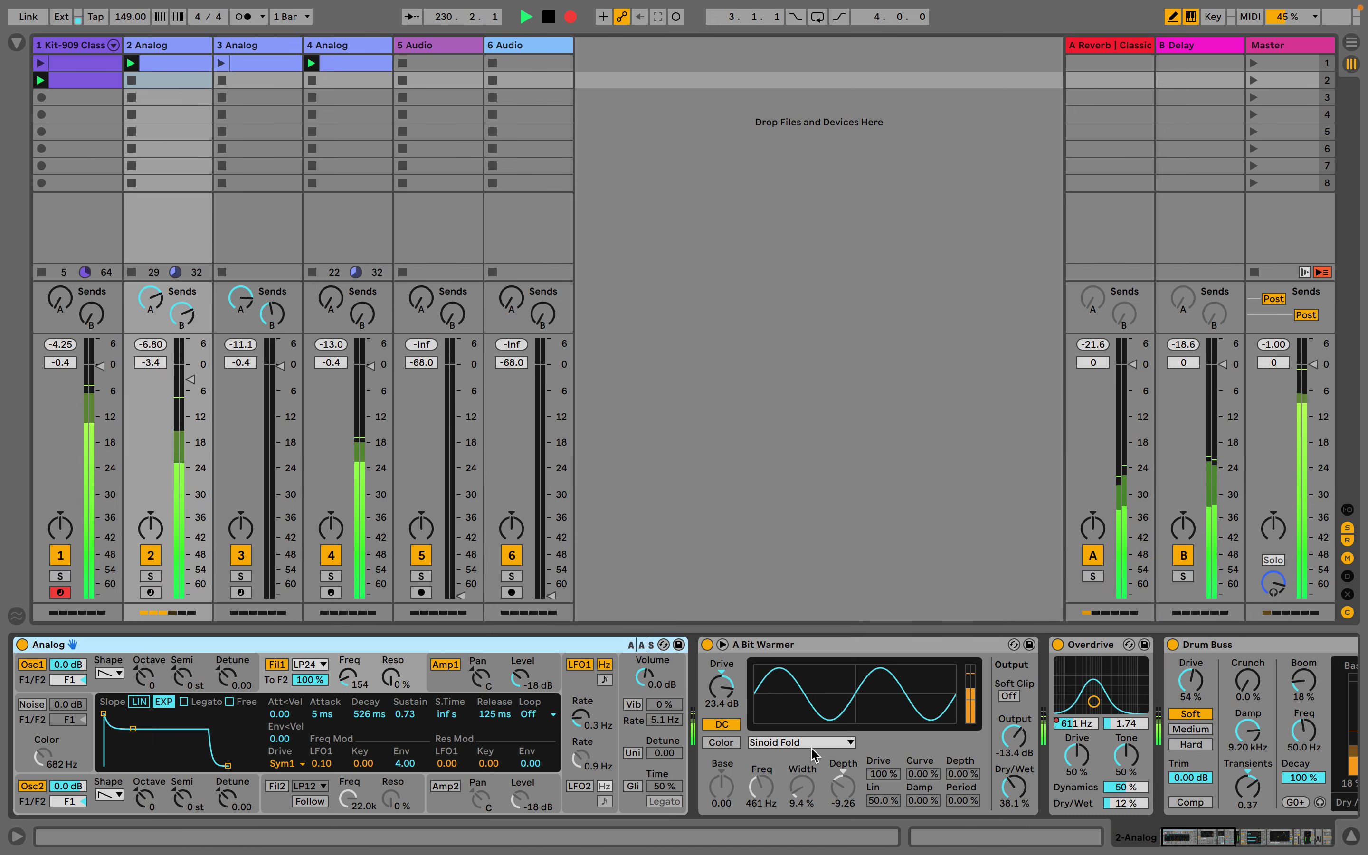
scroll(815, 754, "right", 10)
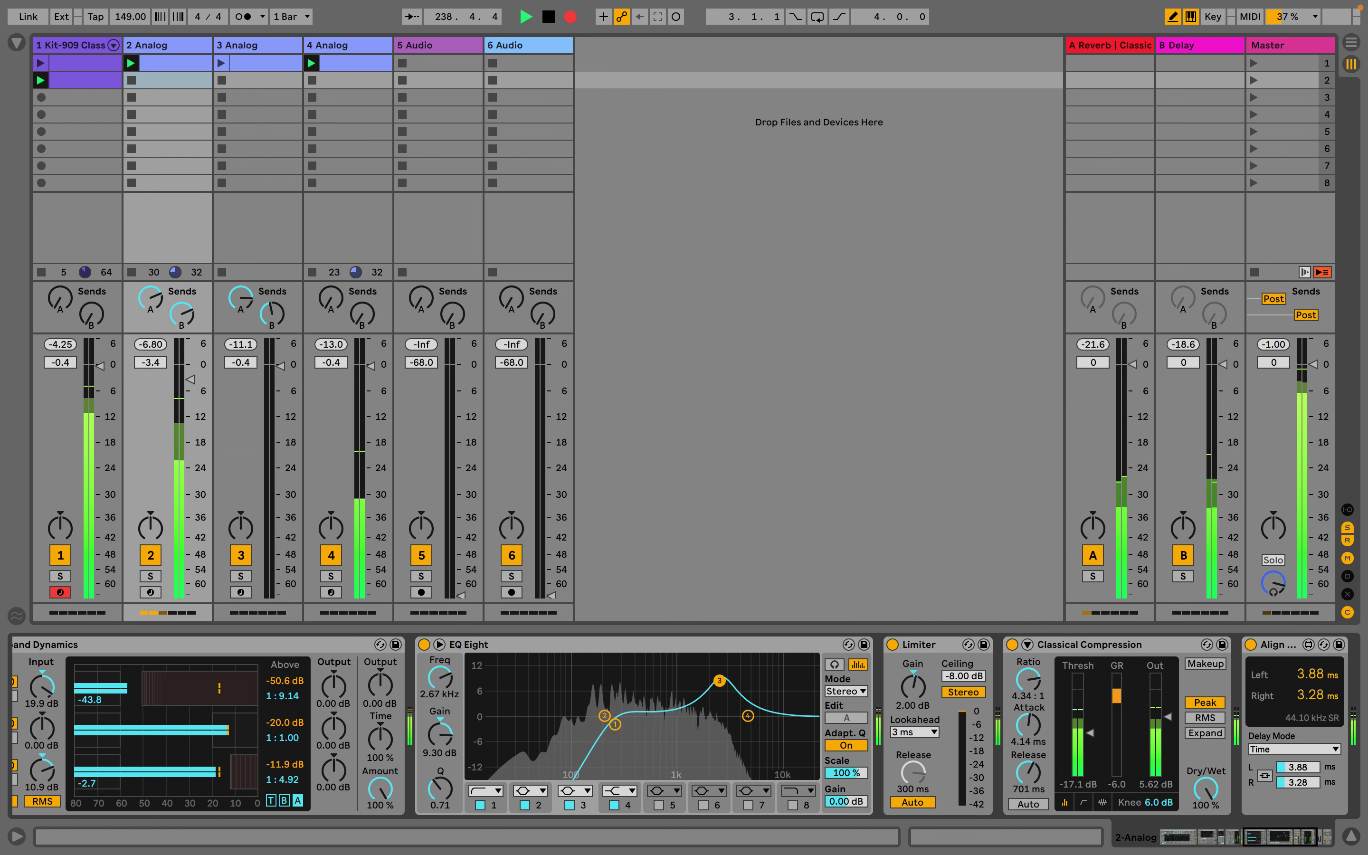
left_click_drag(741, 701, 700, 674)
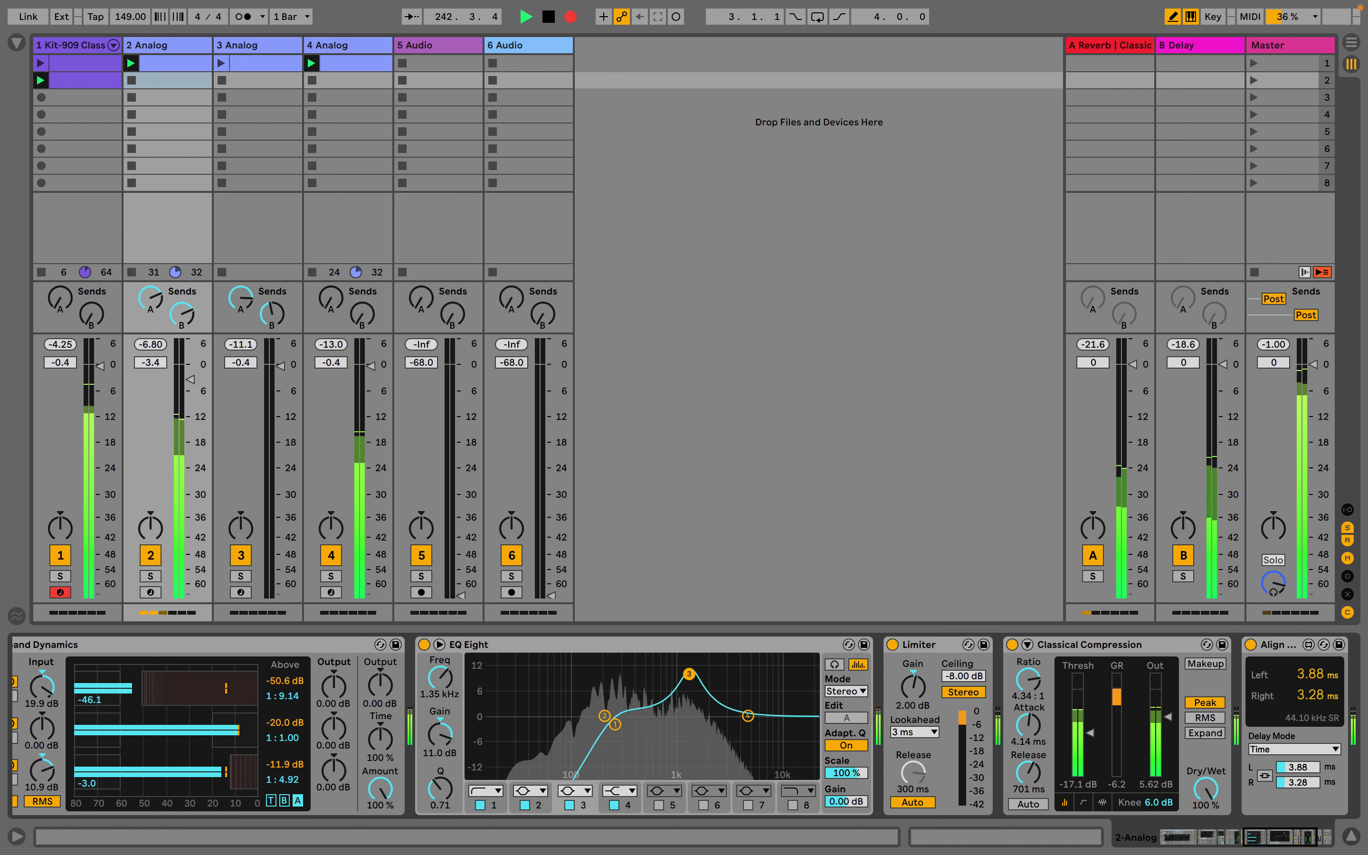
- In track 2's Multiband Dynamics, set the mid band to -16.9 dB at 1:12.8, the high threshold to -48.8 dB and its split to 2.33 kHz
scroll(609, 744, "left", 5)
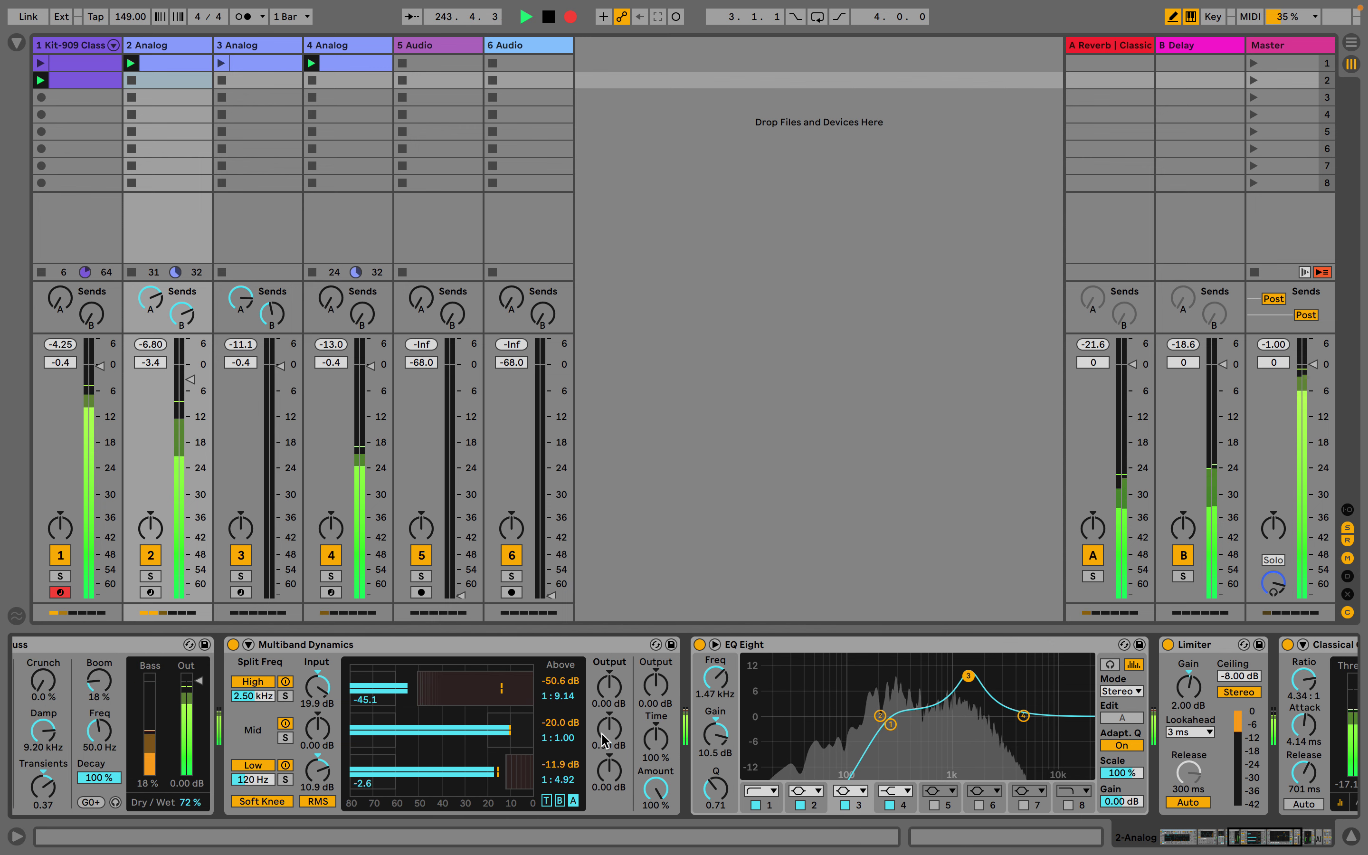
mouse_move(559, 724)
left_mouse_down()
mouse_move(559, 705)
mouse_move(559, 730)
left_mouse_up()
left_click(559, 723)
scroll(559, 726, "left", 1)
scroll(542, 725, "left", 5)
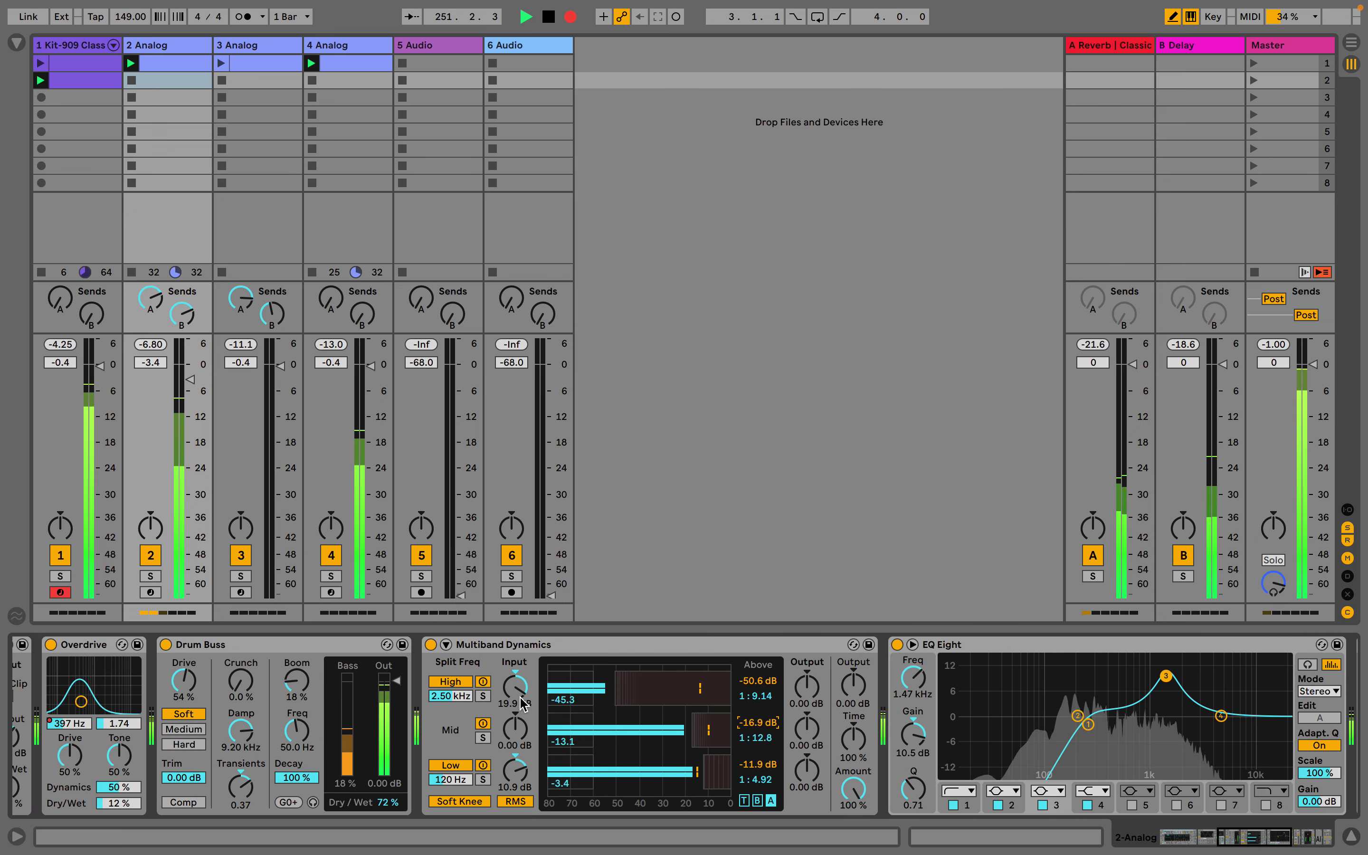
mouse_move(757, 680)
left_mouse_down()
mouse_move(758, 666)
mouse_move(758, 680)
left_mouse_up()
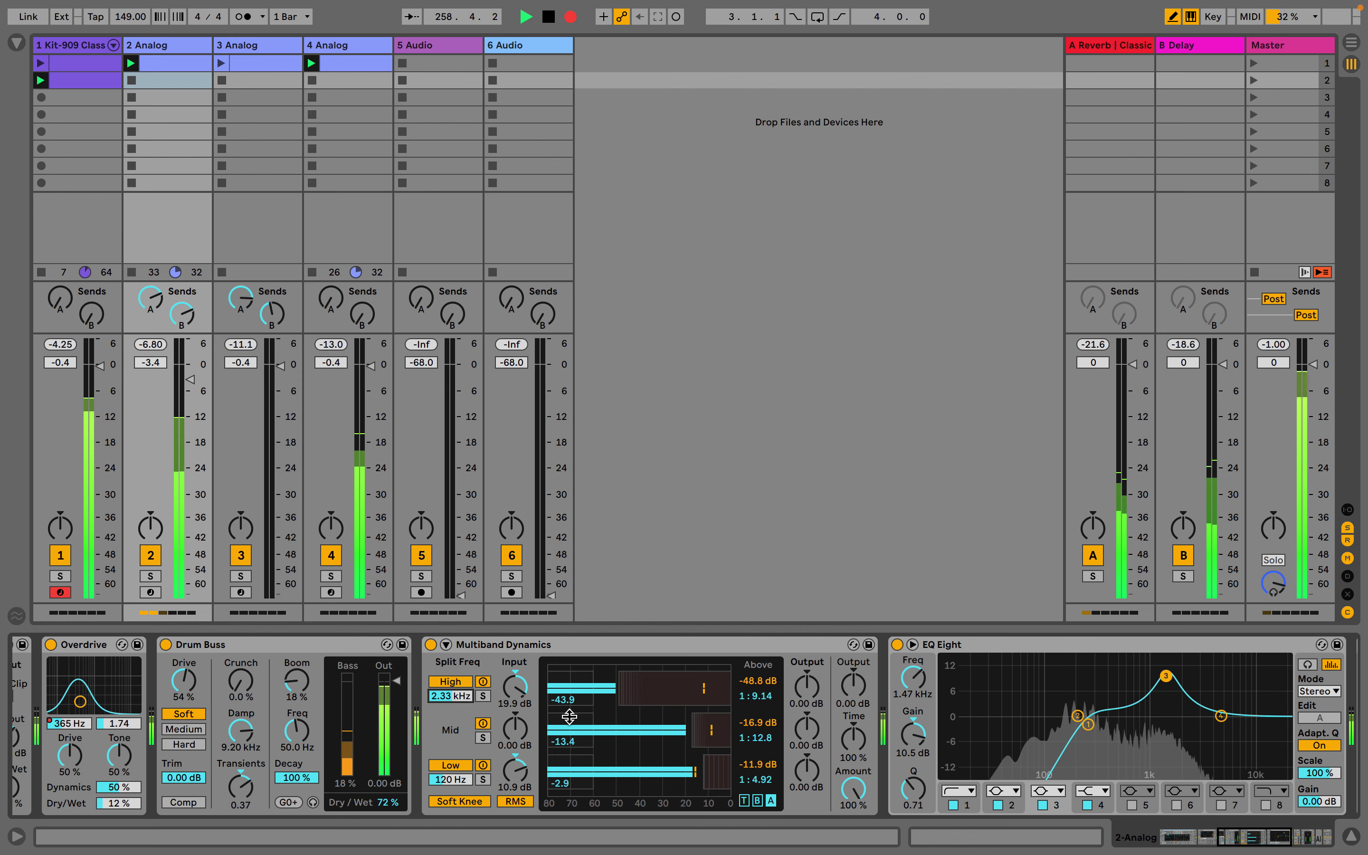
- Set filter 1 of track 2's Analog to frequency 228 and resonance 37 %, and the LFO1 rate to about 8.4 Hz
scroll(569, 716, "left", 10)
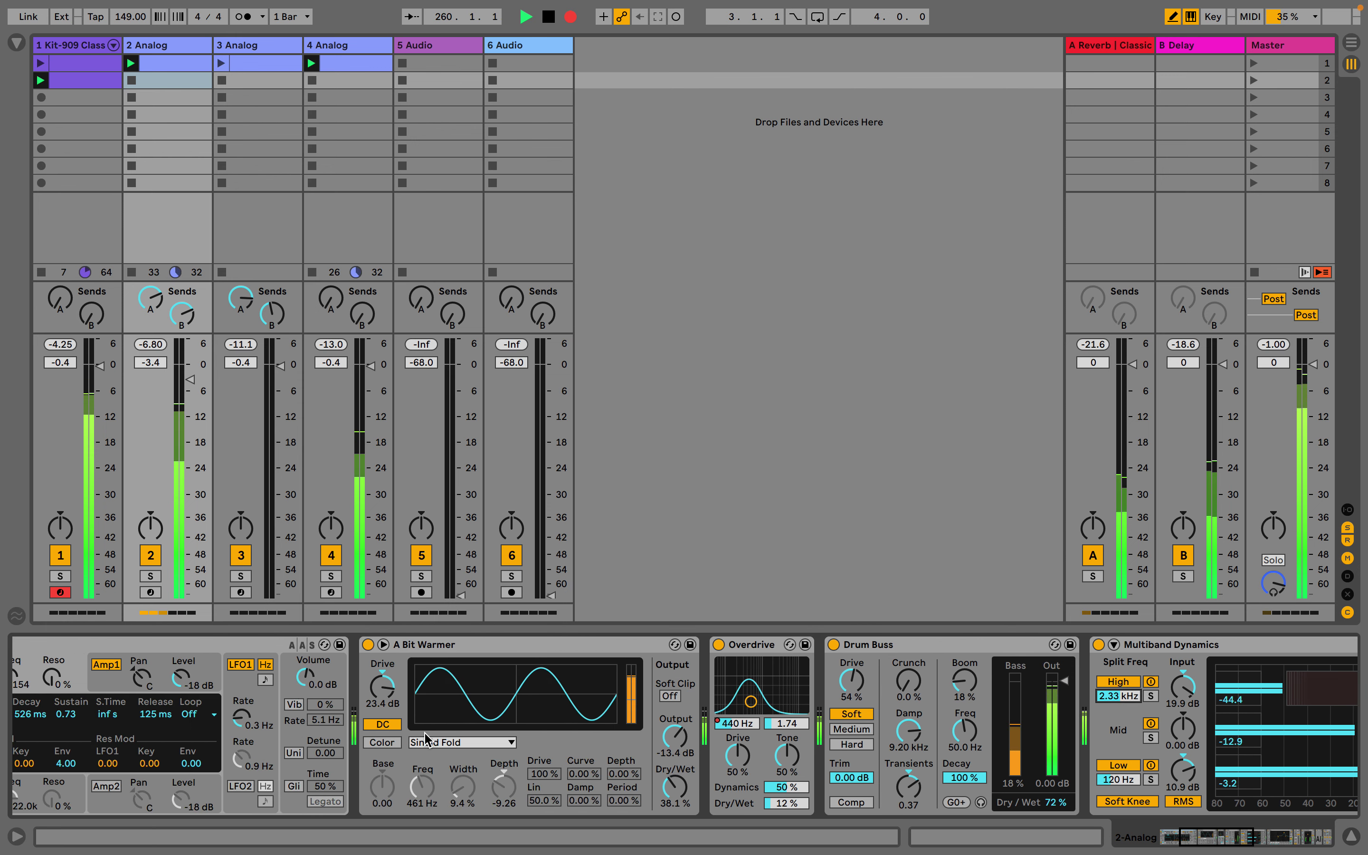
scroll(425, 735, "left", 3)
scroll(427, 727, "left", 3)
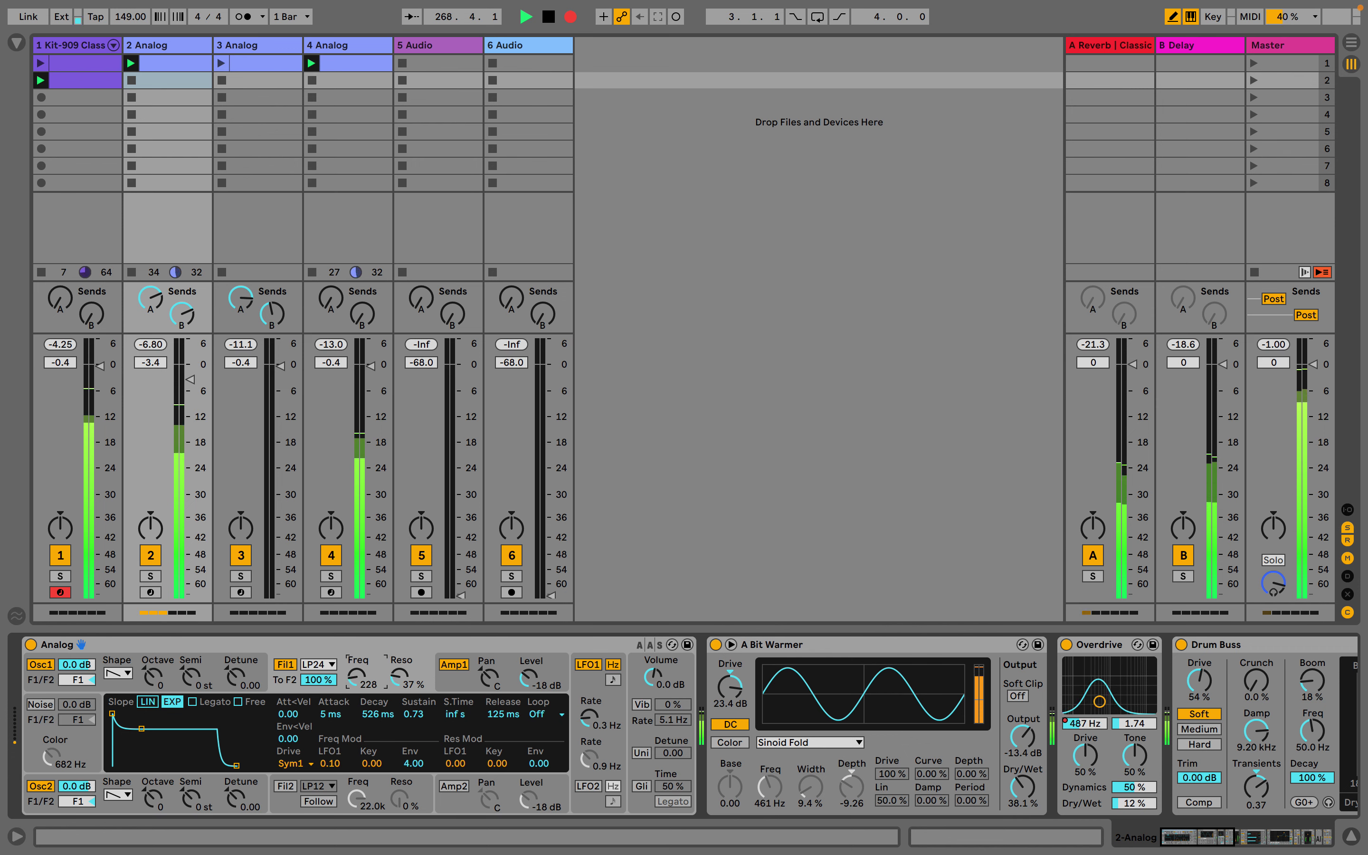
scroll(737, 732, "right", 5)
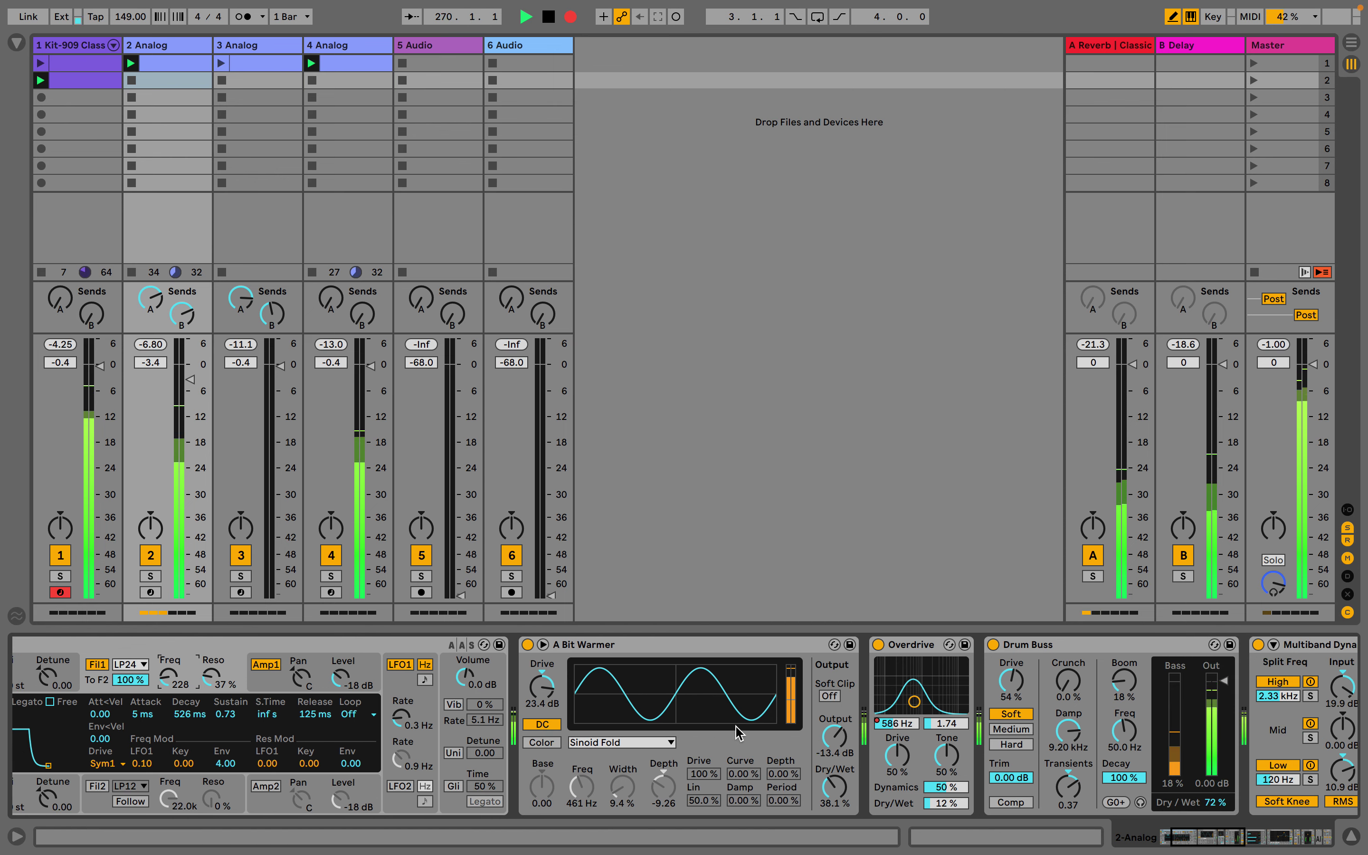
left_click_drag(402, 718, 401, 651)
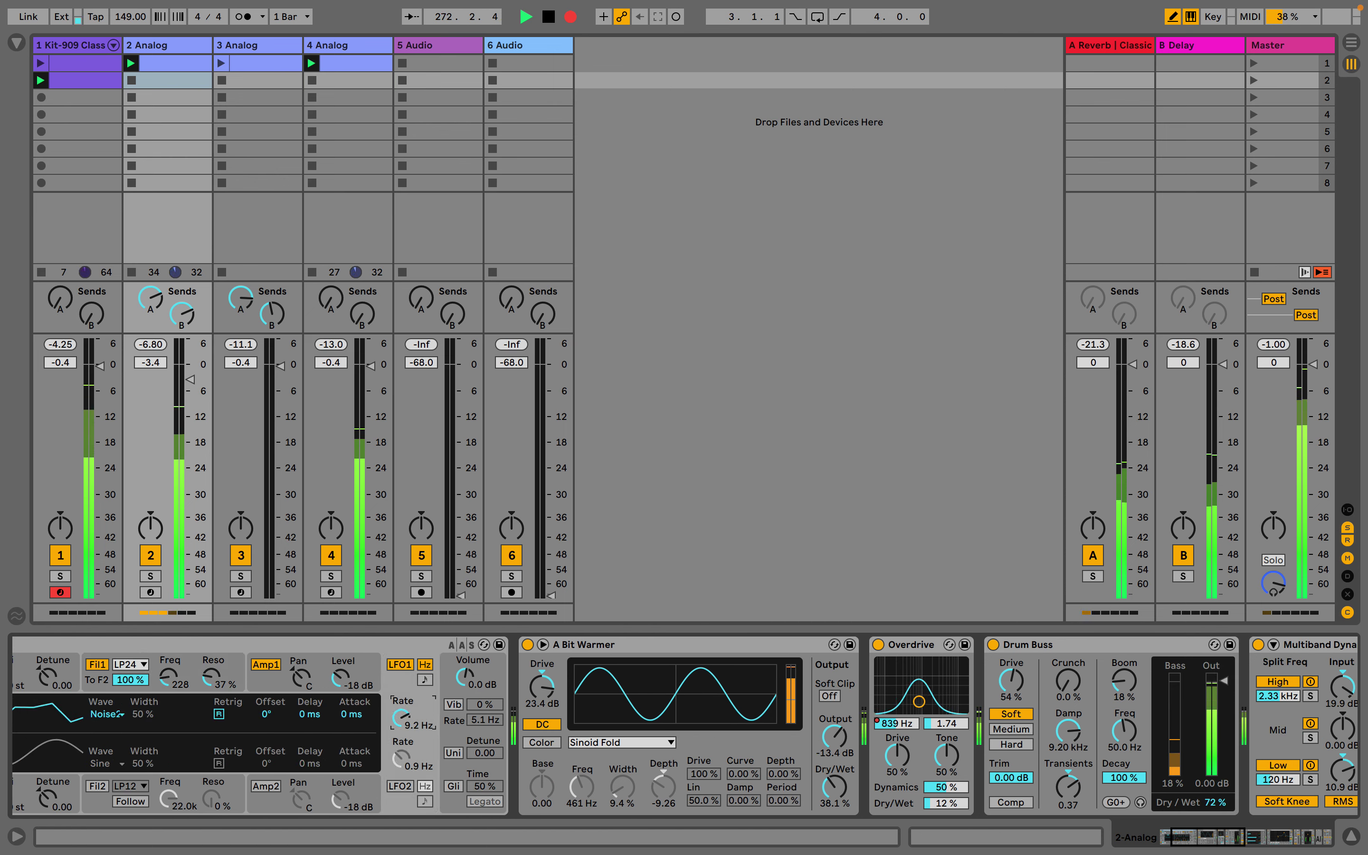
- Set track 2's Overdrive Dry/Wet to 33 % and its Drum Buss Transients to 0.25
scroll(667, 710, "right", 15)
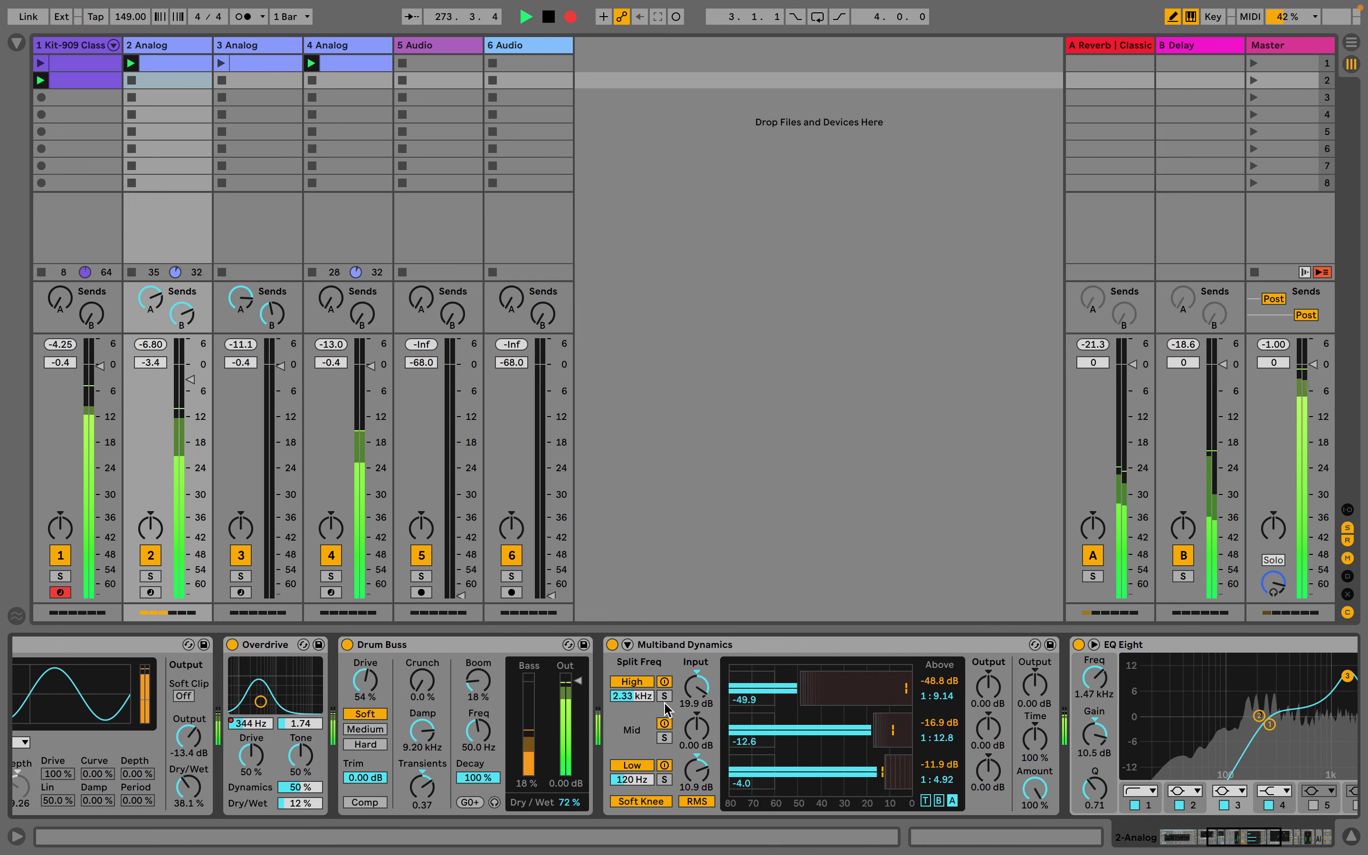
left_click_drag(297, 803, 298, 789)
scroll(459, 763, "right", 1)
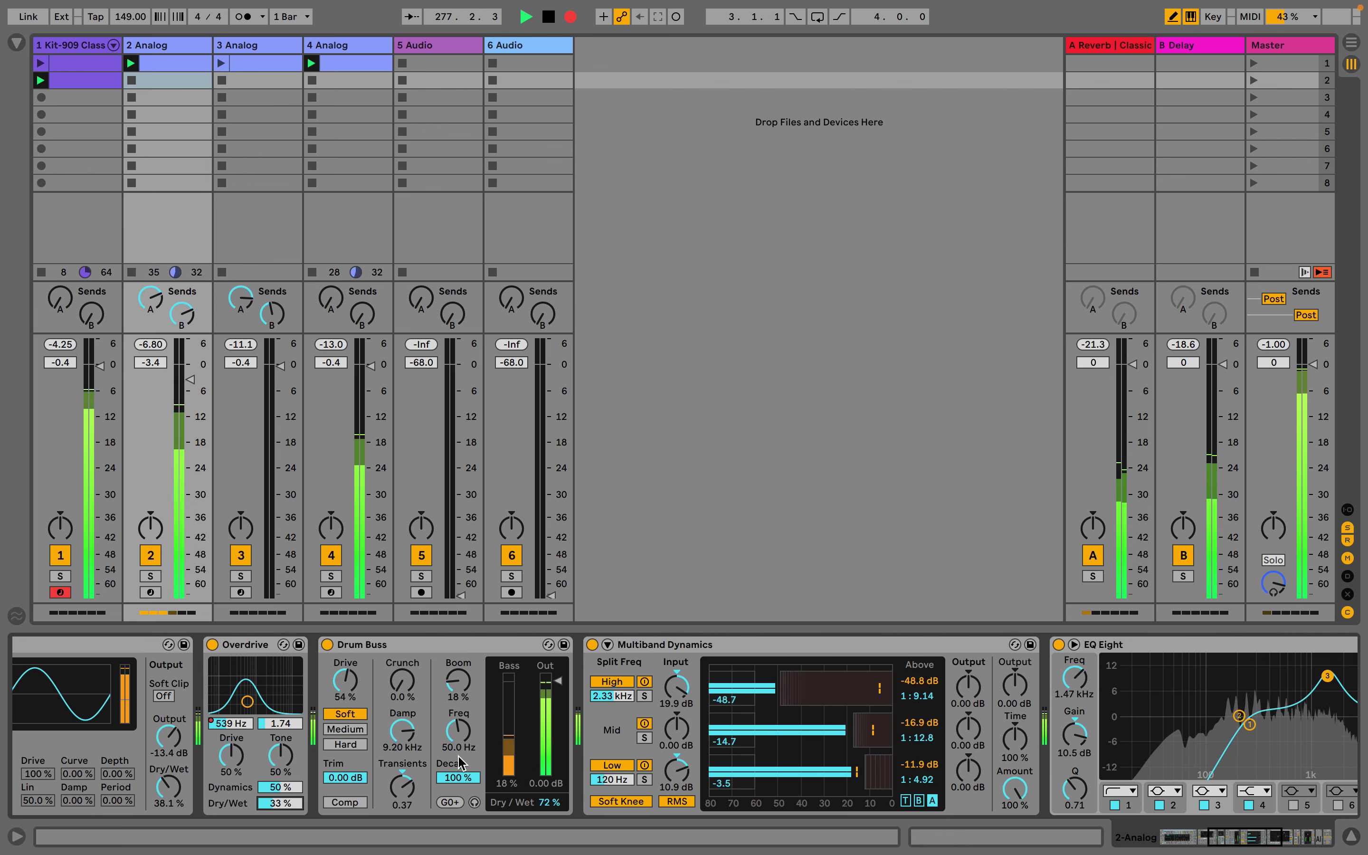
scroll(459, 763, "right", 1)
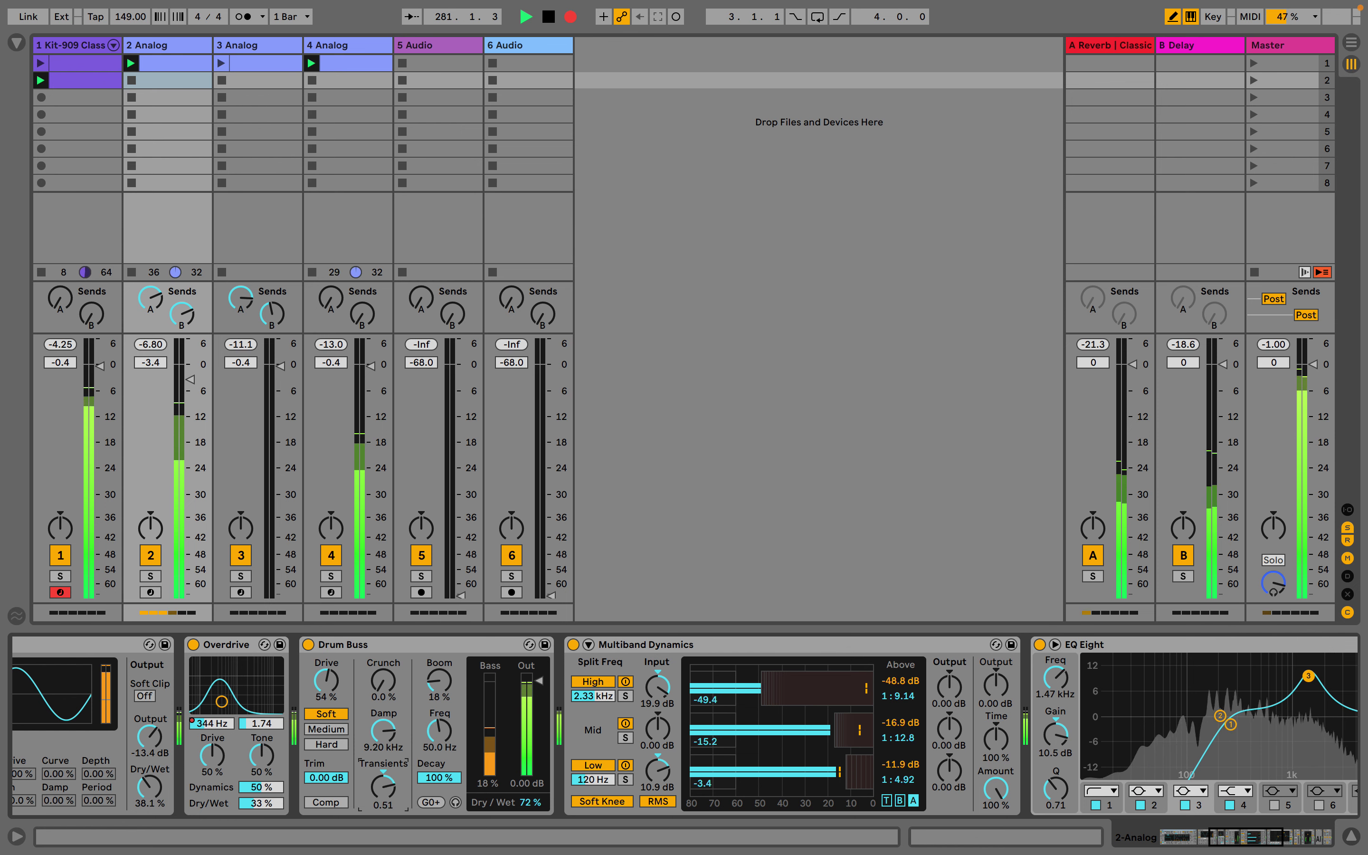
- Set the FreqLow of track 2's EQ Three to 259 Hz and return to the start of the device chain
scroll(594, 738, "right", 15)
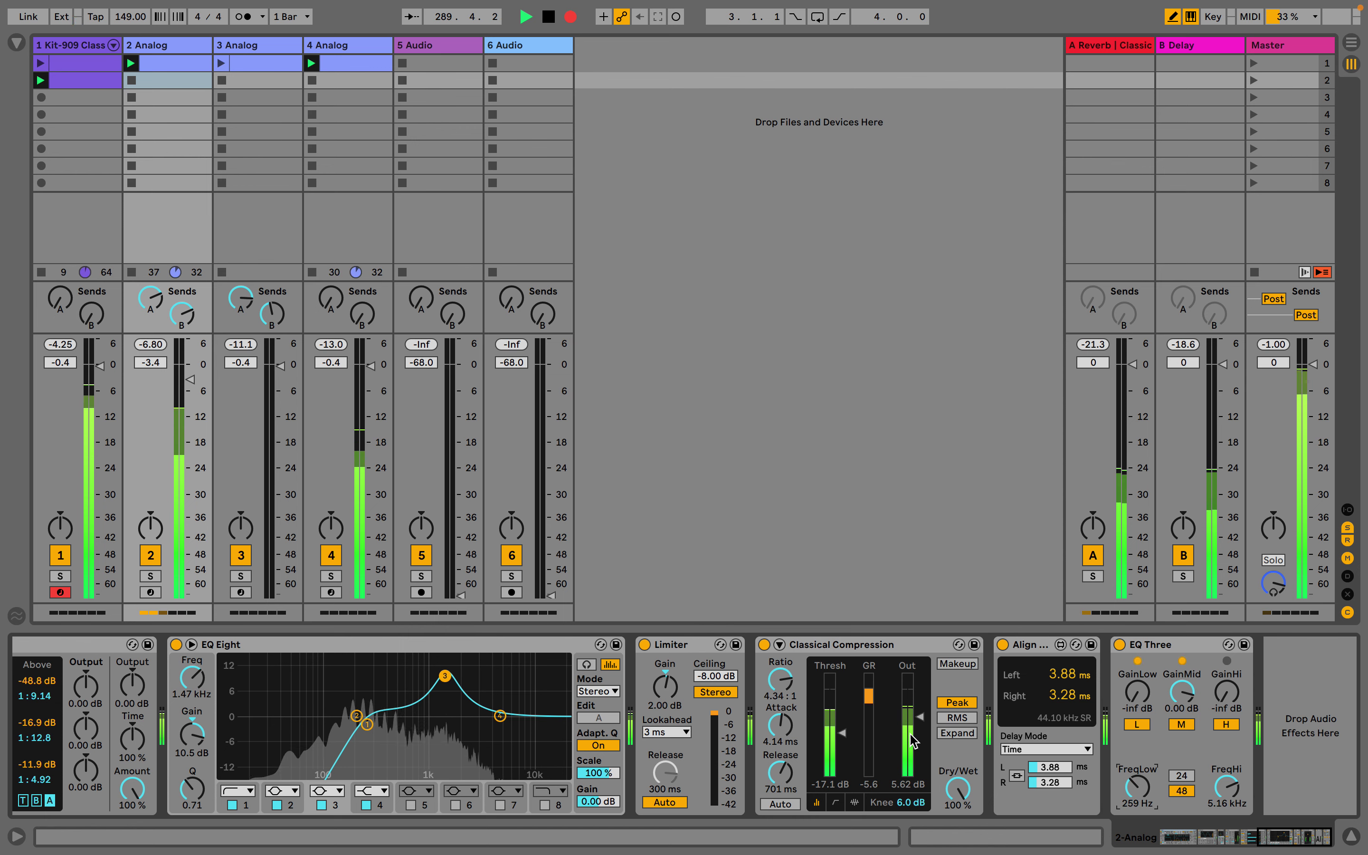
scroll(912, 738, "left", 10)
scroll(912, 738, "left", 5)
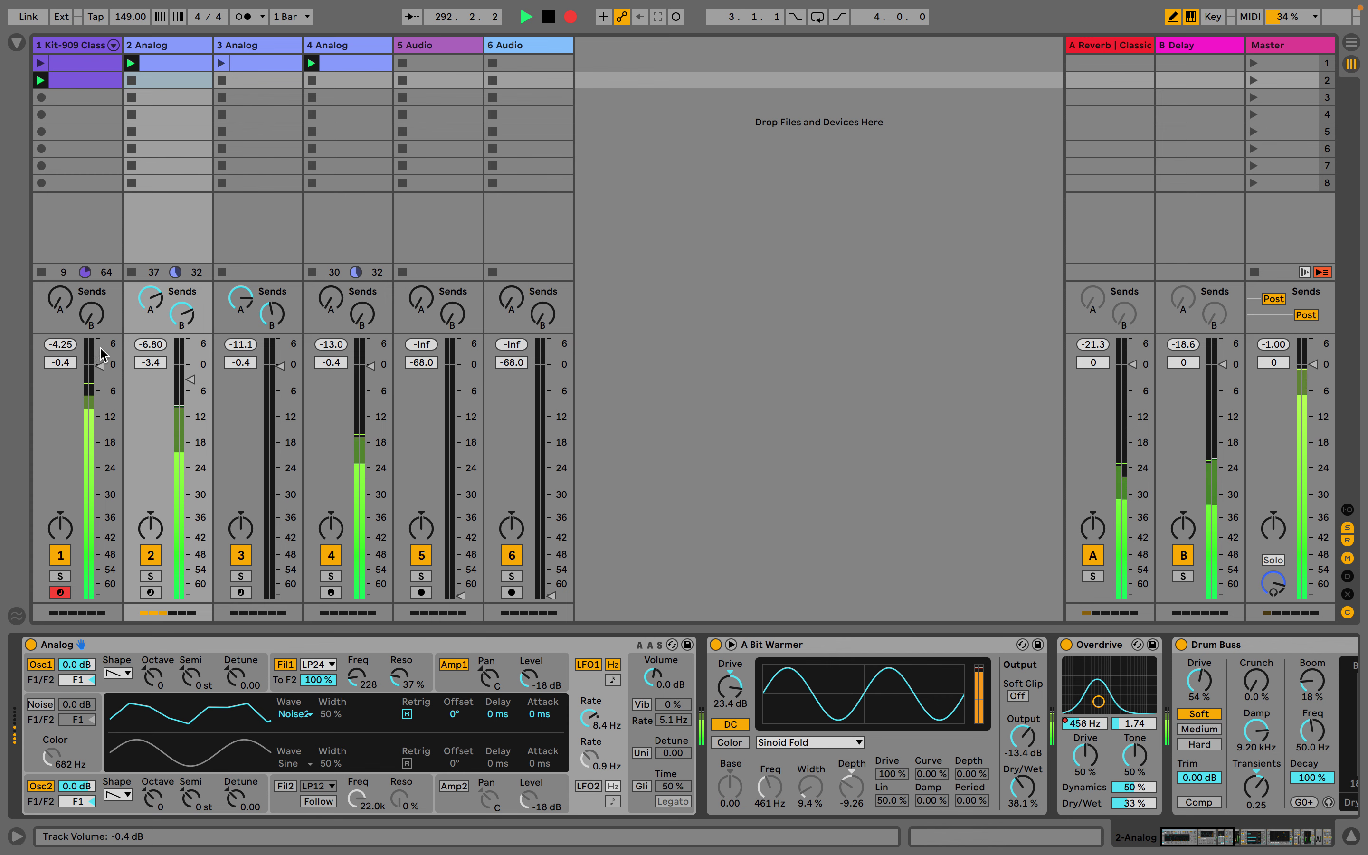
- In track 1's Multiband Dynamics, set the mid band to -14.4 dB at 1:4.27 and the high band output to -1.90 dB
left_click(74, 46)
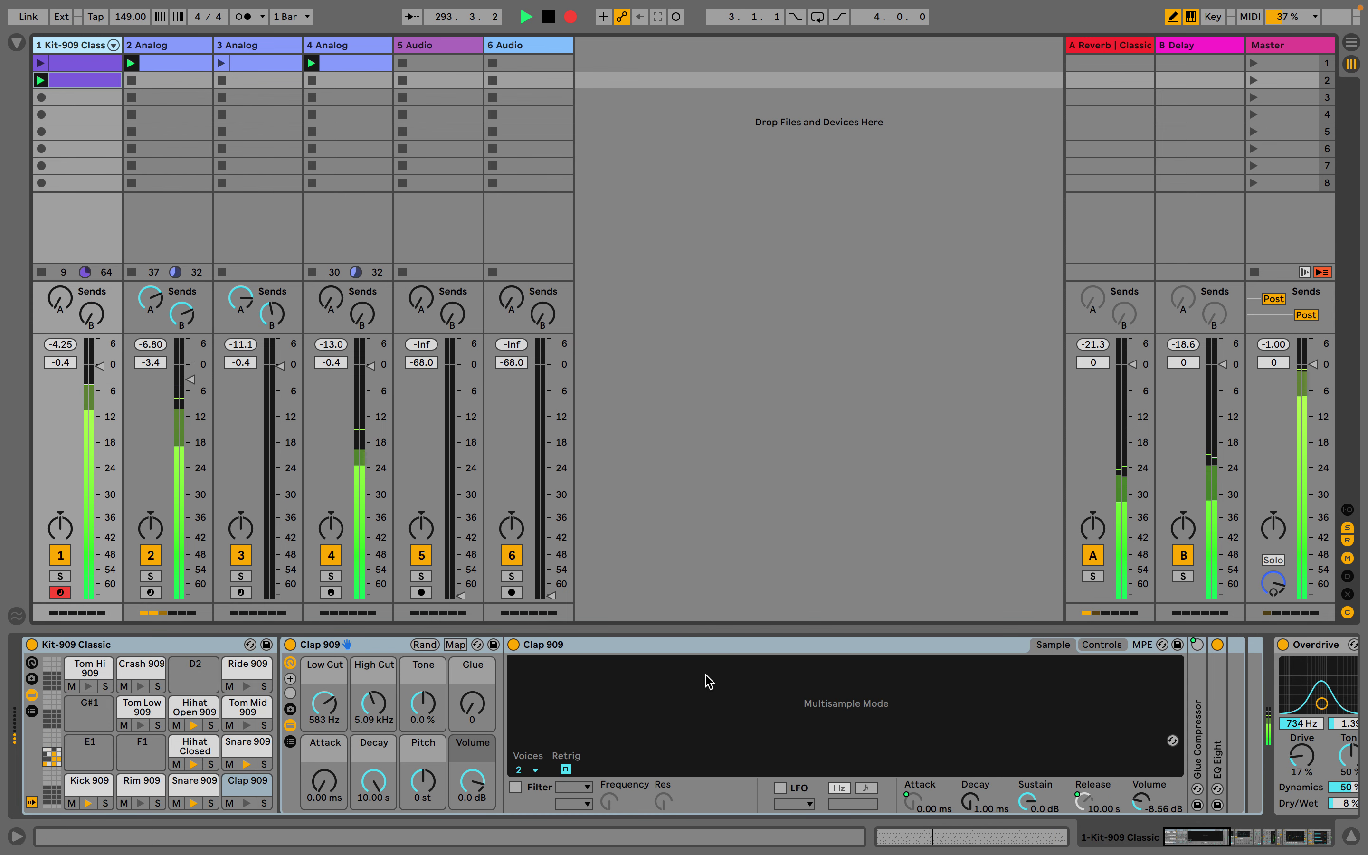
scroll(709, 682, "right", 10)
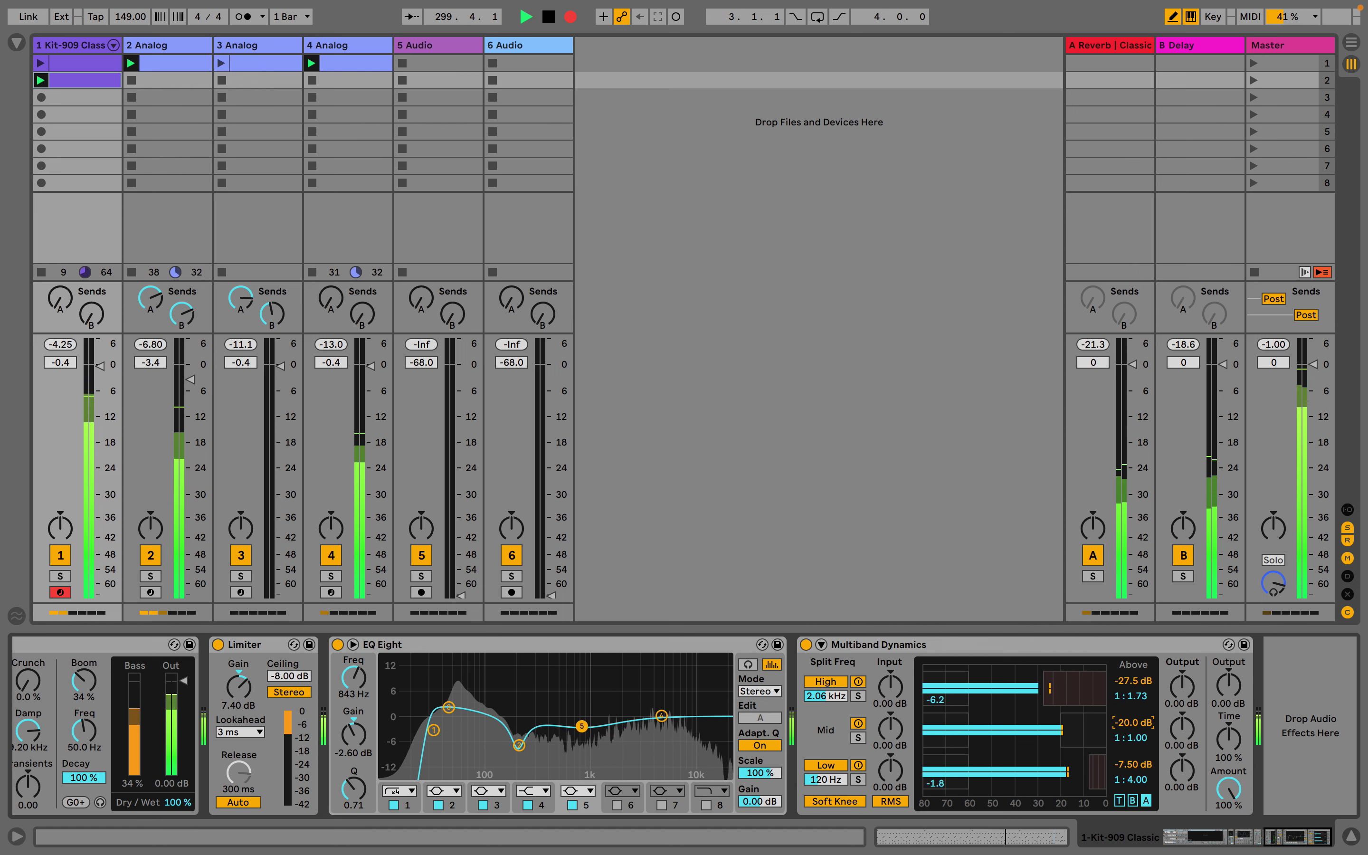
left_click_drag(1131, 738, 1131, 714)
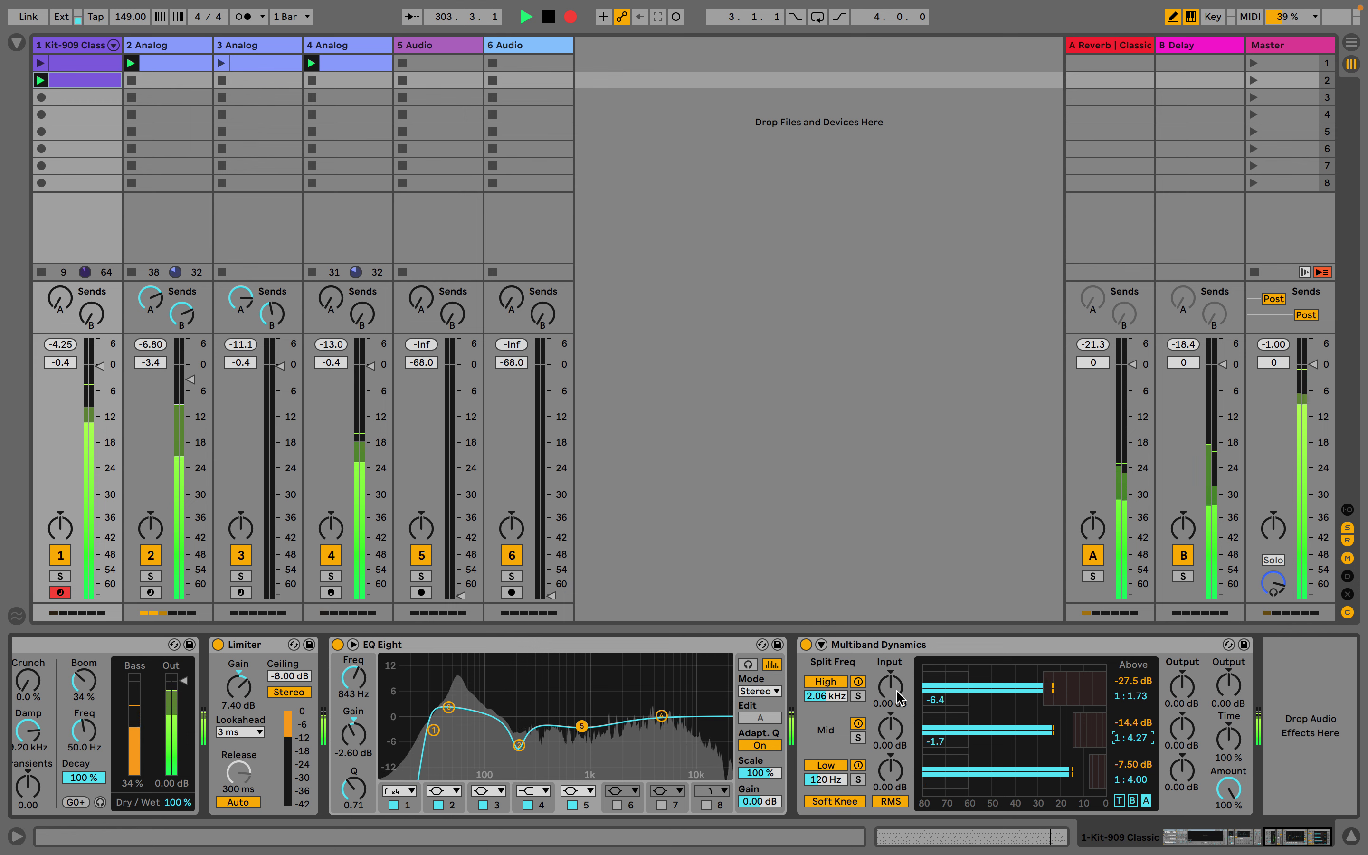
left_click_drag(1170, 695, 1170, 704)
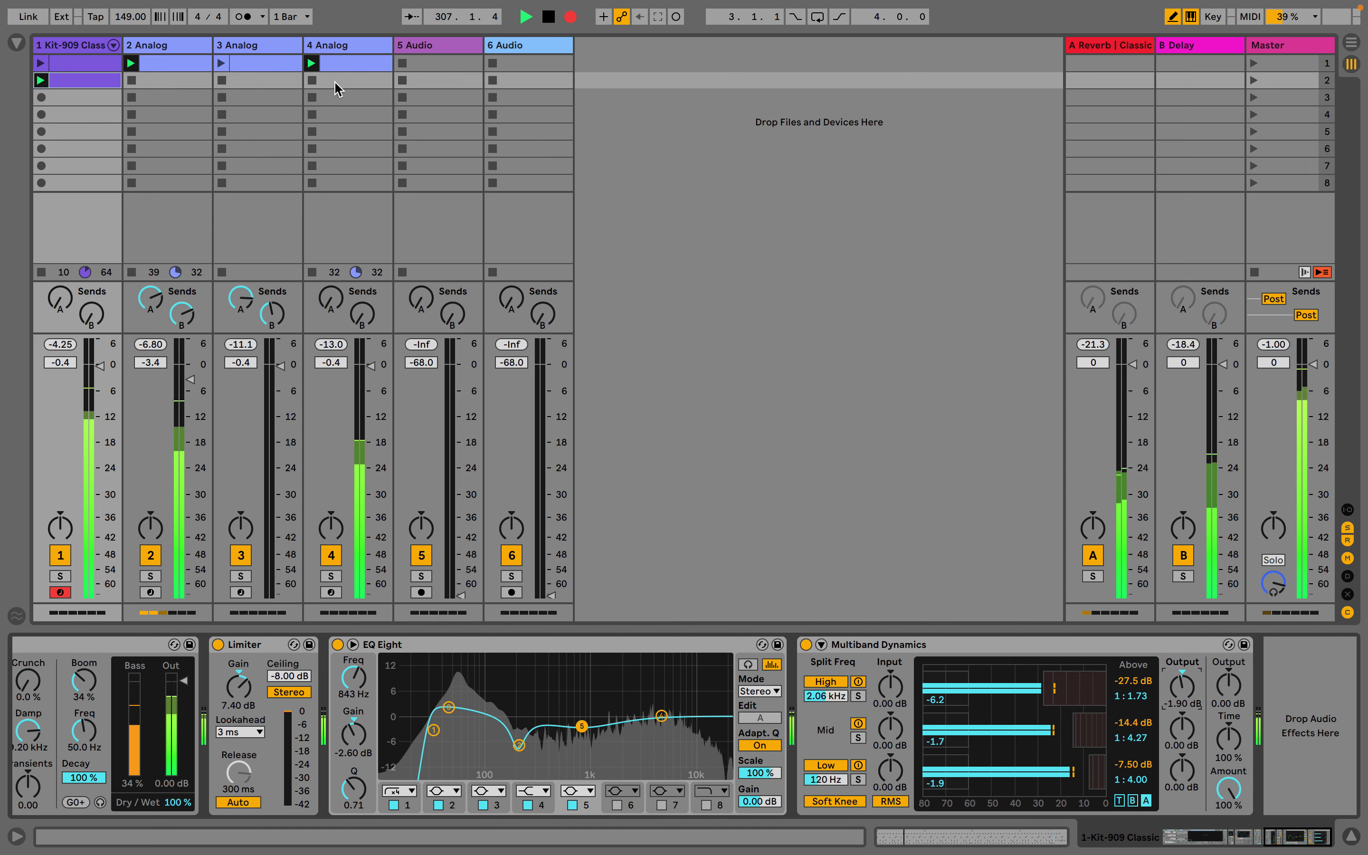
- Raise the FreqLow of track 4's EQ Three to 432 Hz
left_click(238, 47)
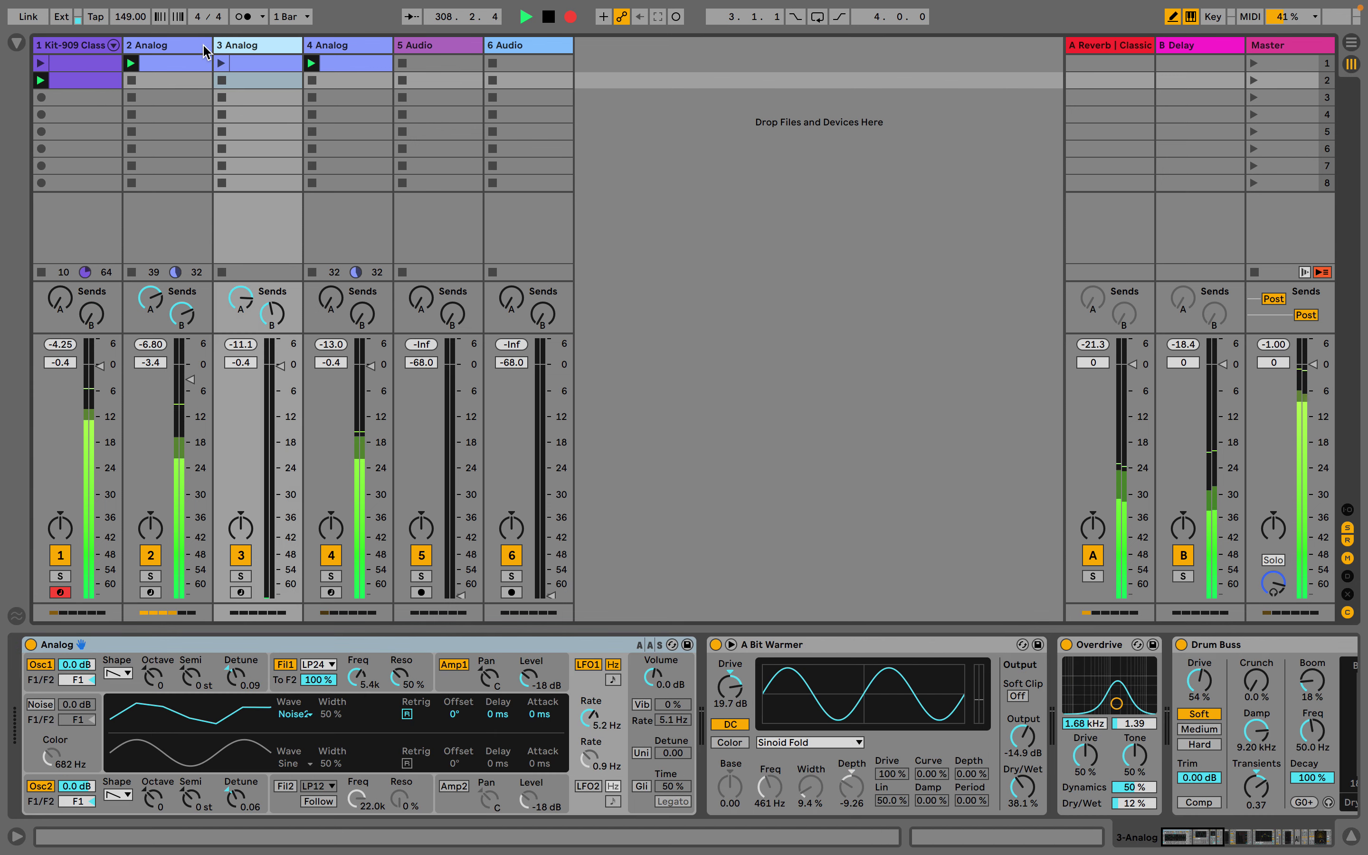
left_click(369, 52)
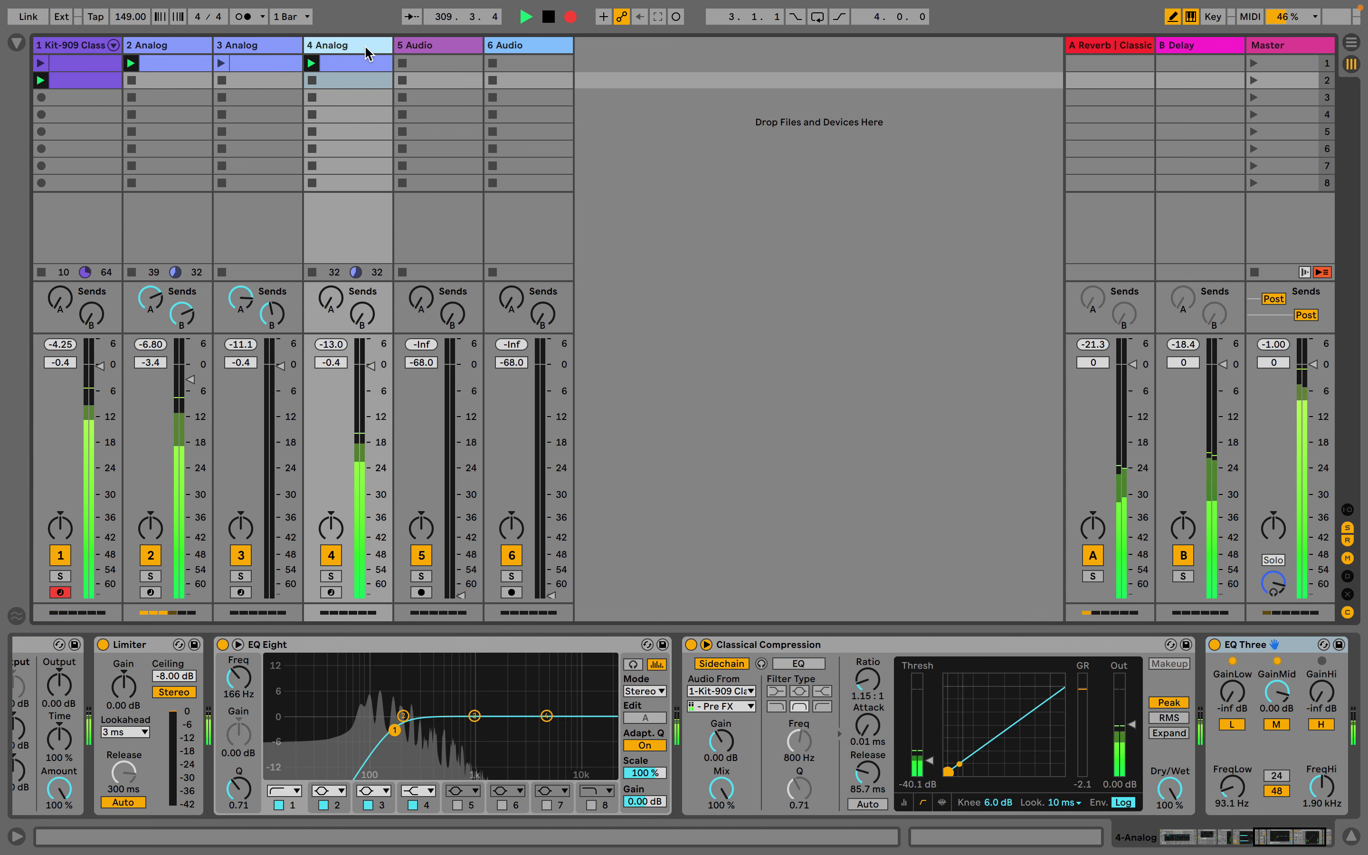
scroll(648, 724, "right", 3)
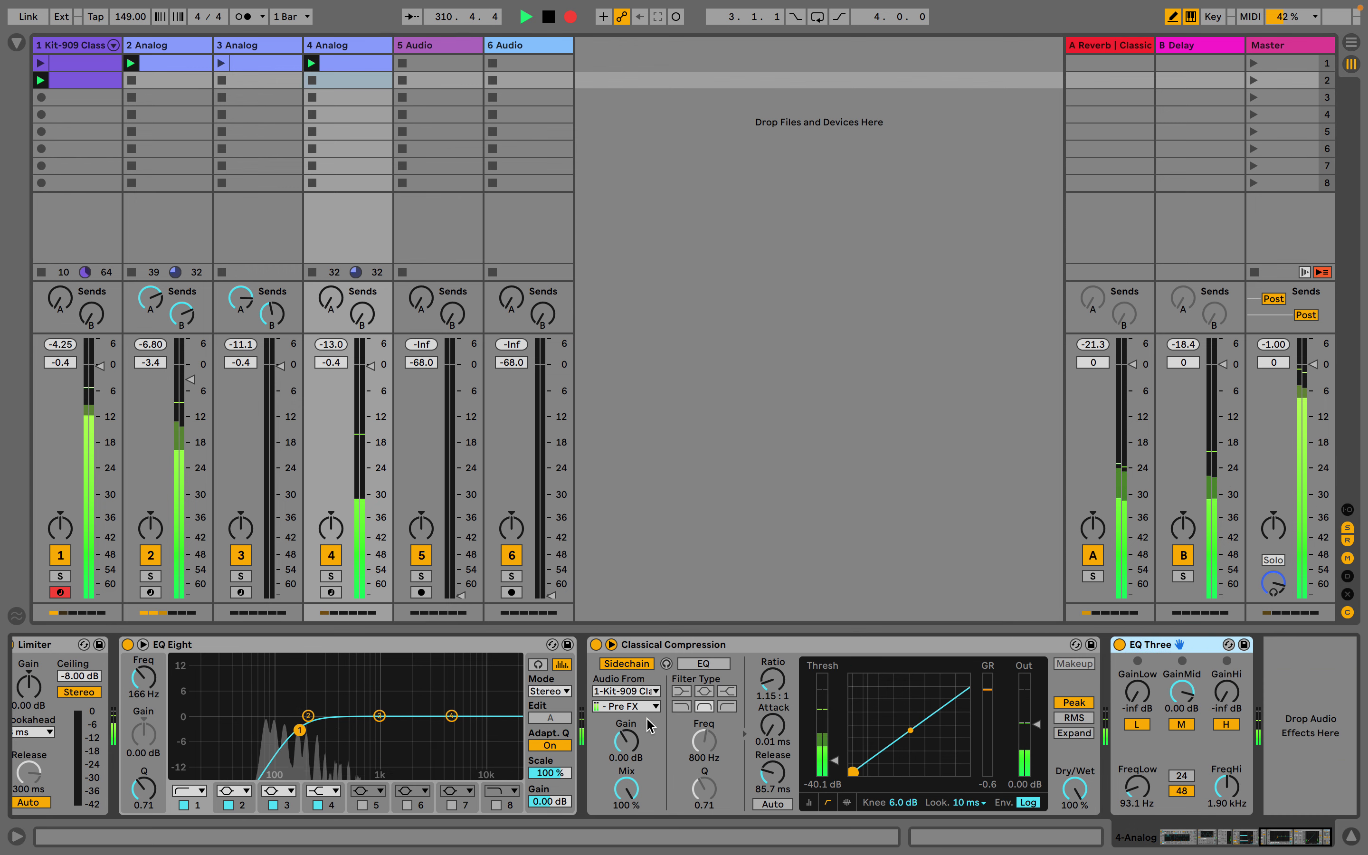
left_click(1130, 792)
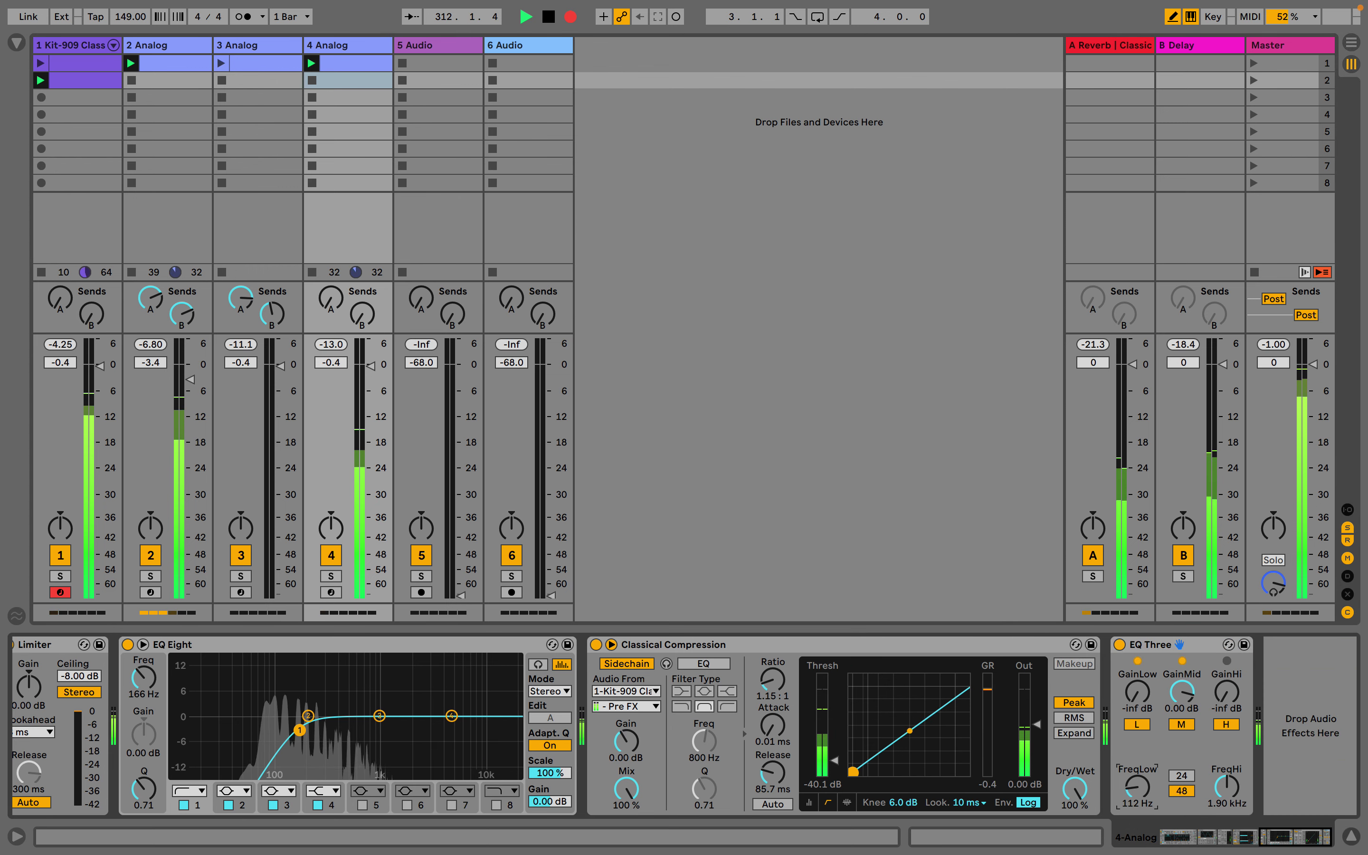
left_click_drag(1137, 786, 1137, 779)
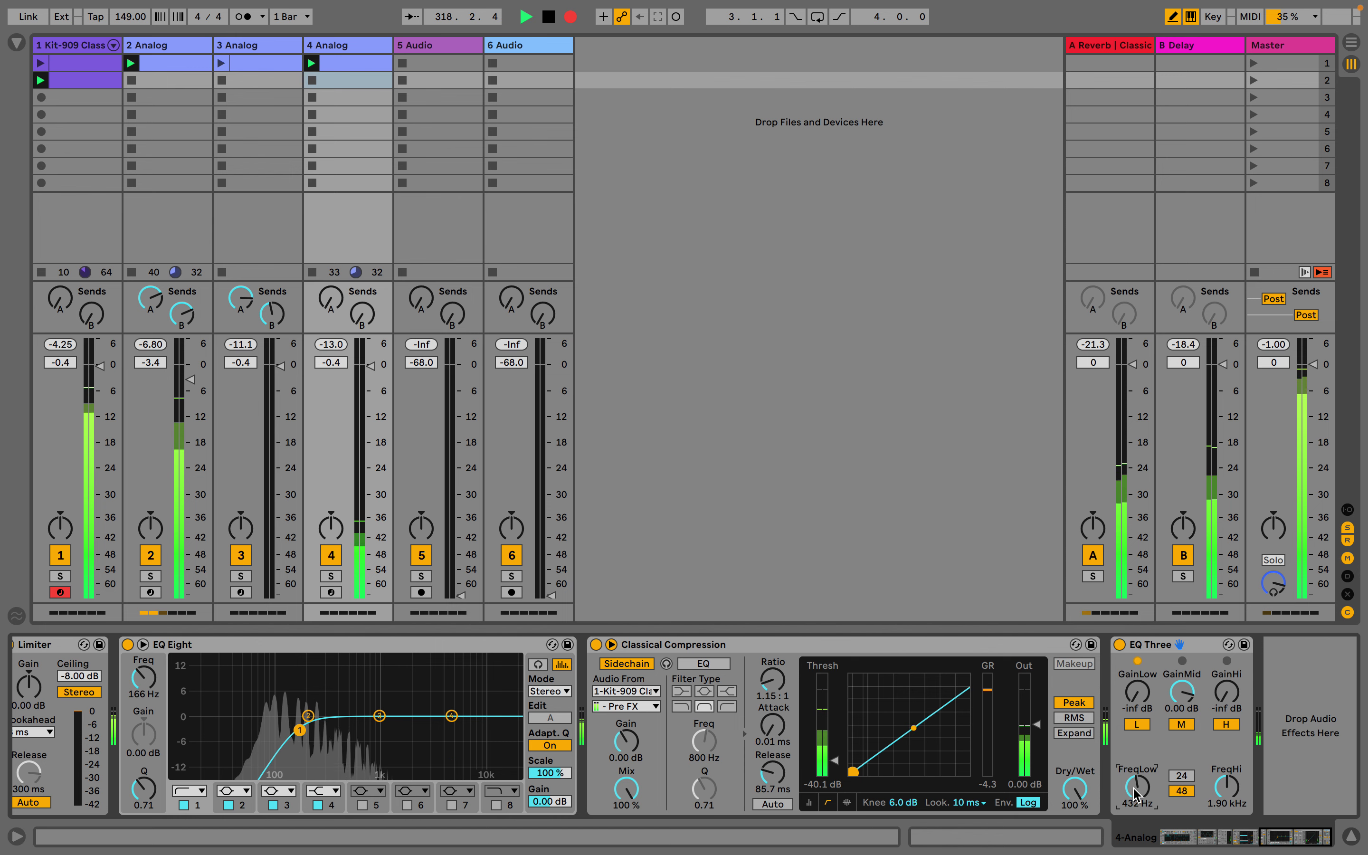
- Launch the first drum clip on track 1 and the clip on track 3, and select track 4
left_click(42, 65)
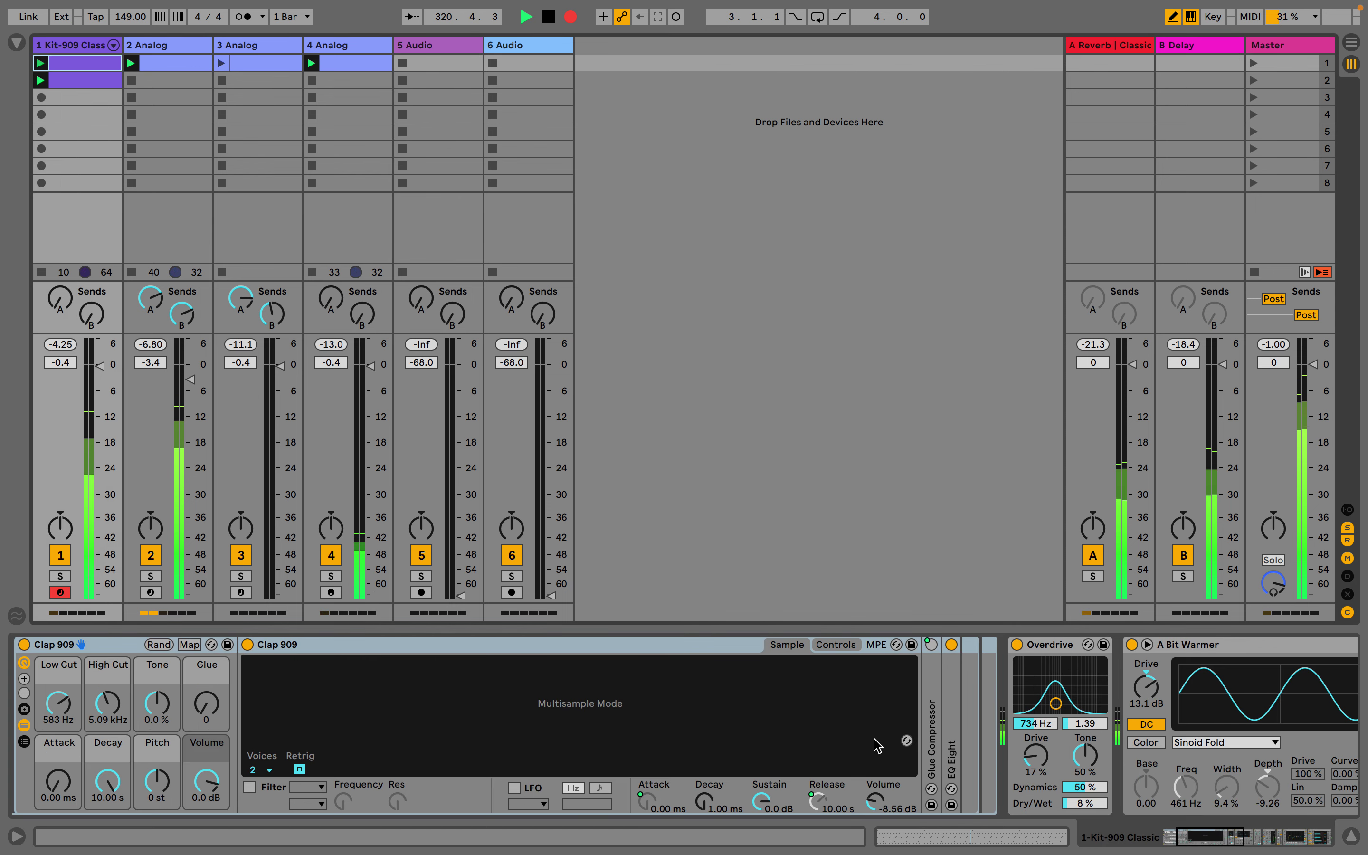
scroll(877, 739, "right", 10)
scroll(868, 734, "right", 10)
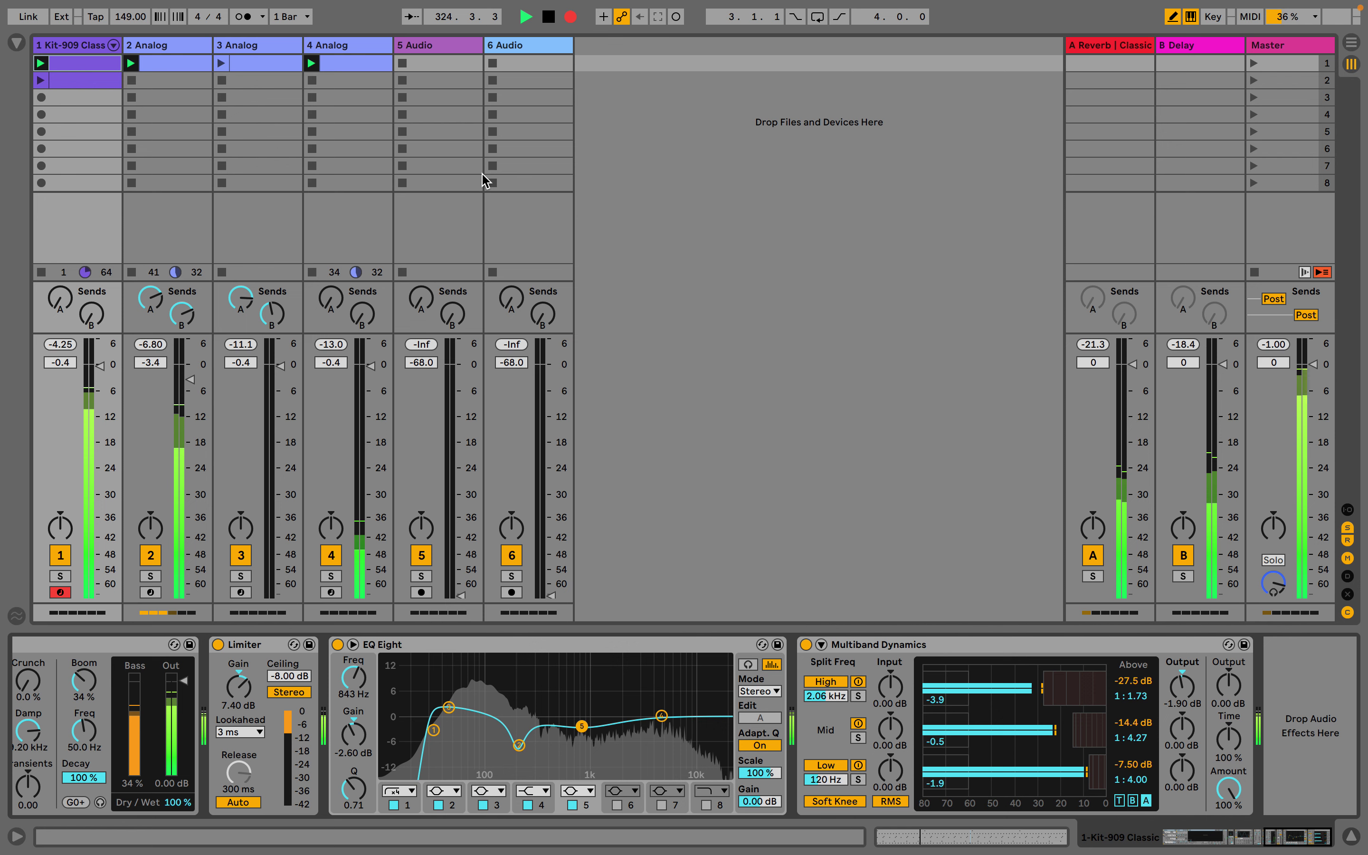
left_click(259, 44)
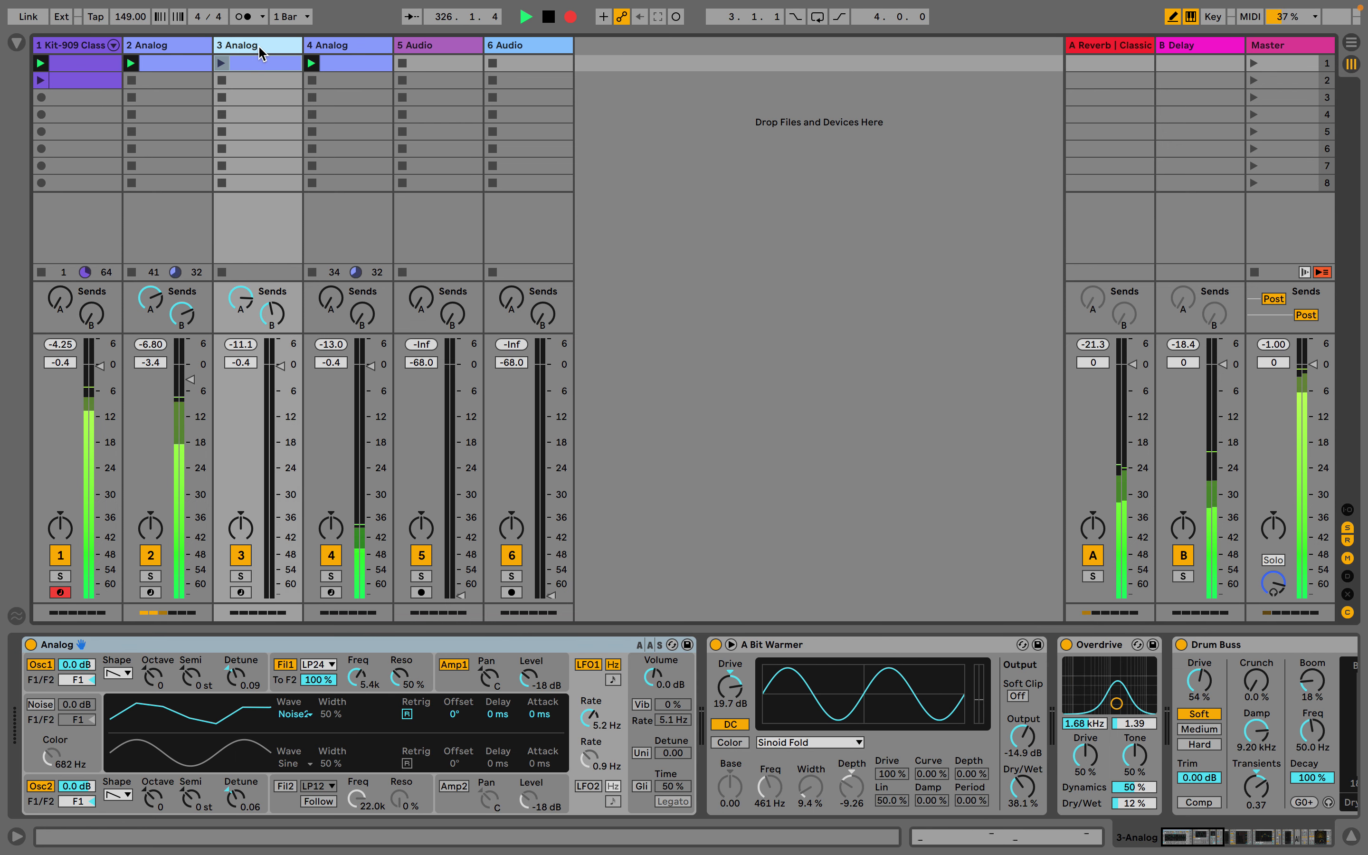
left_click(222, 64)
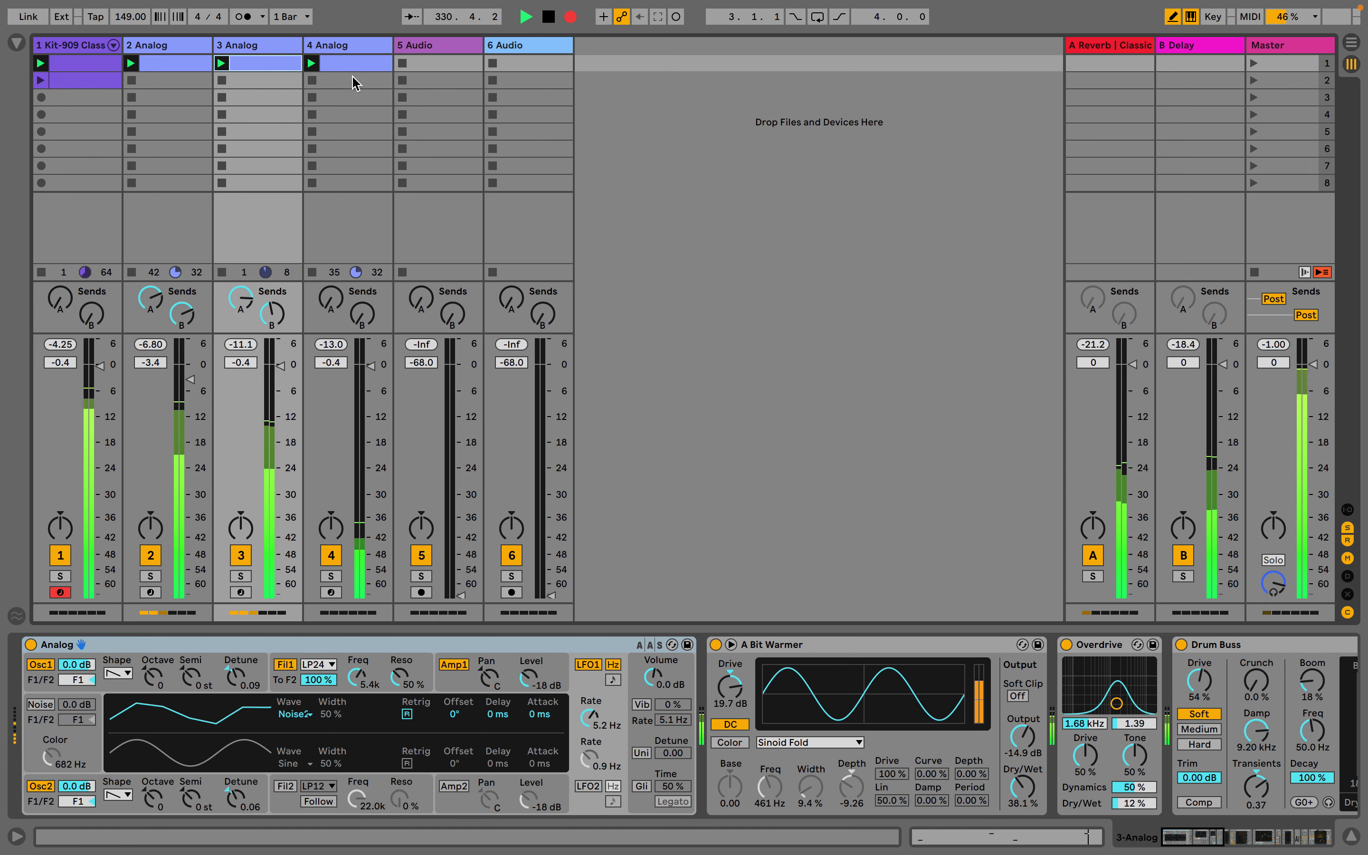
left_click(354, 50)
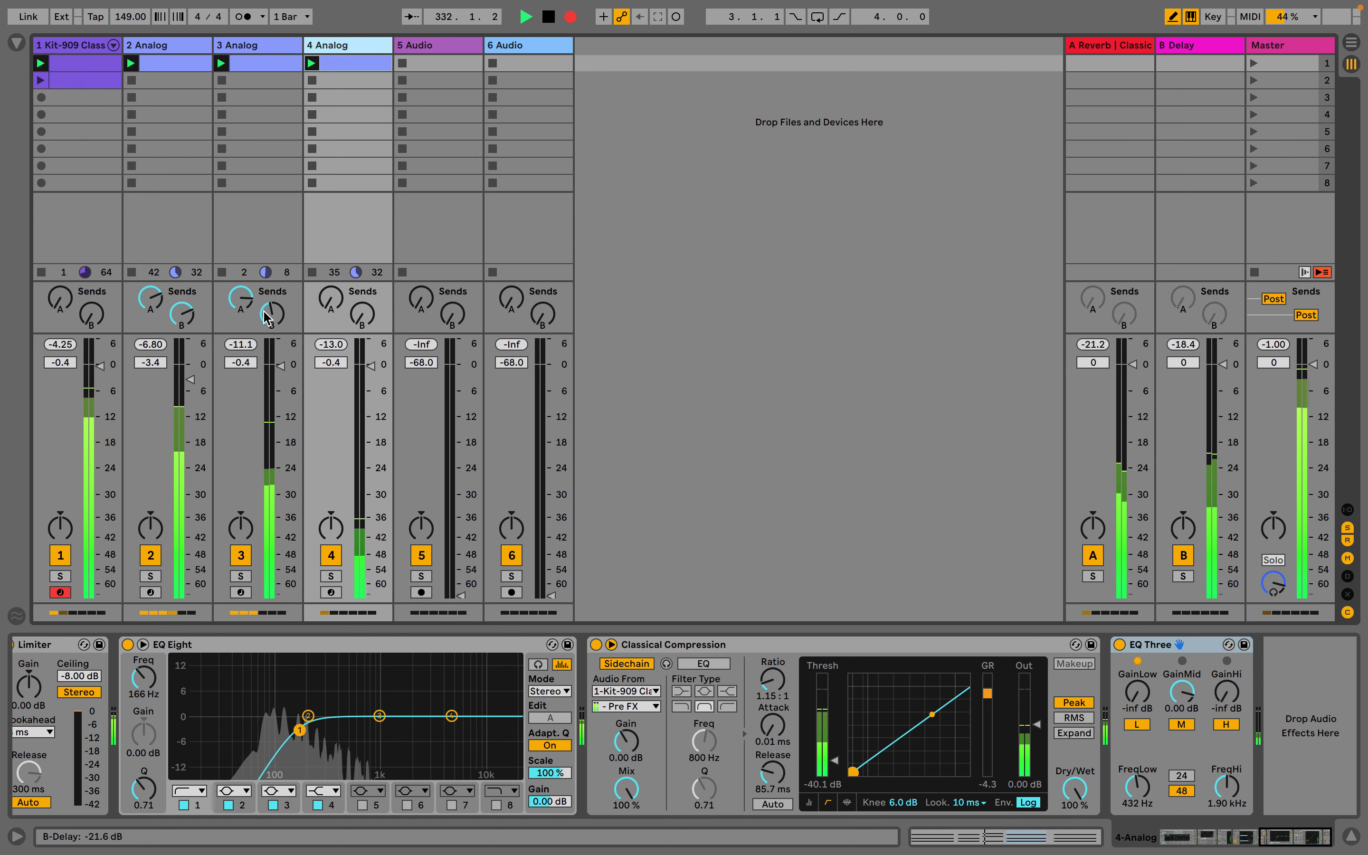
- Raise track 3's send to the Delay return and adjust the FreqLow of track 4's EQ Three
left_click_drag(272, 314, 272, 285)
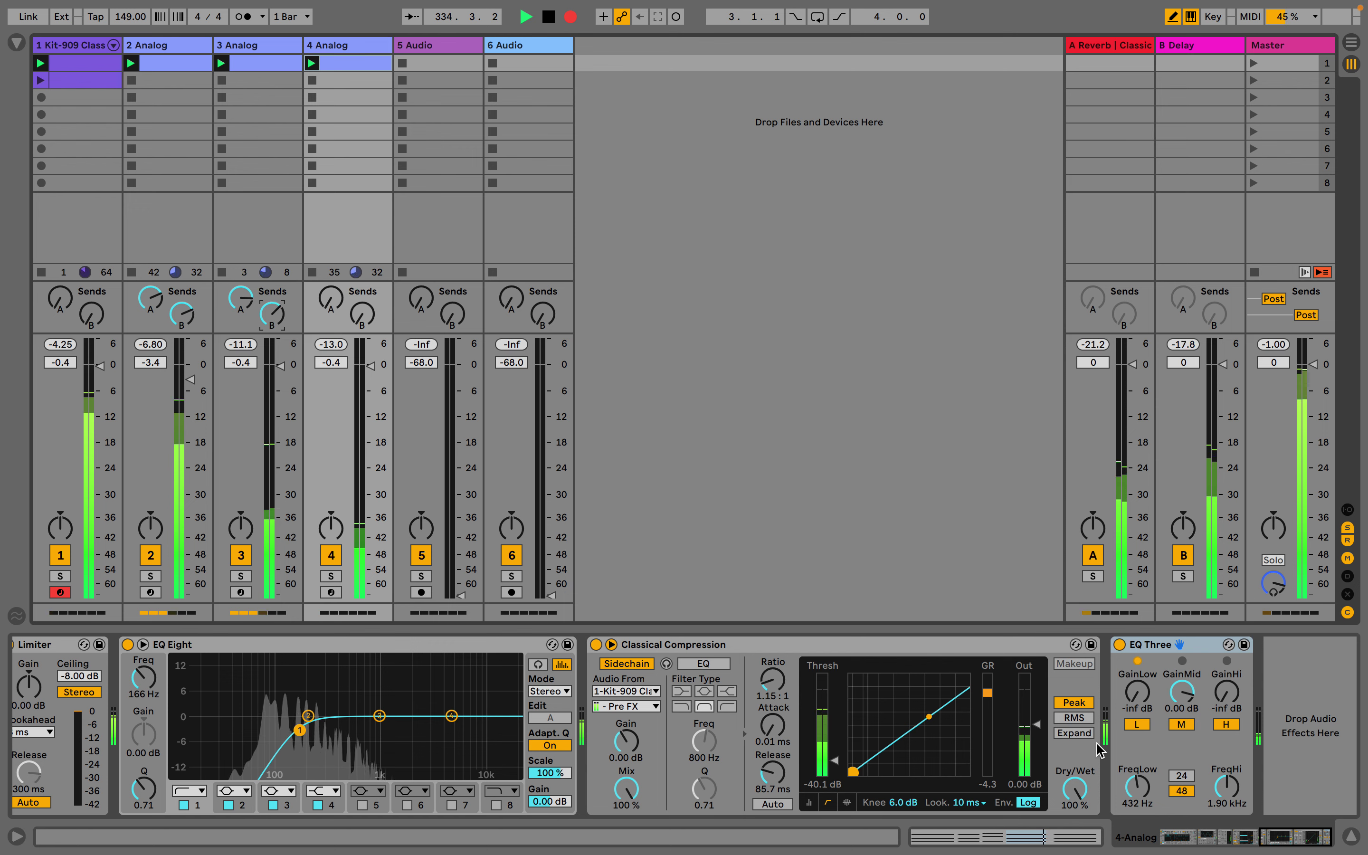
left_click(1133, 778)
left_click_drag(1134, 778, 1133, 800)
scroll(1134, 779, "left", 15)
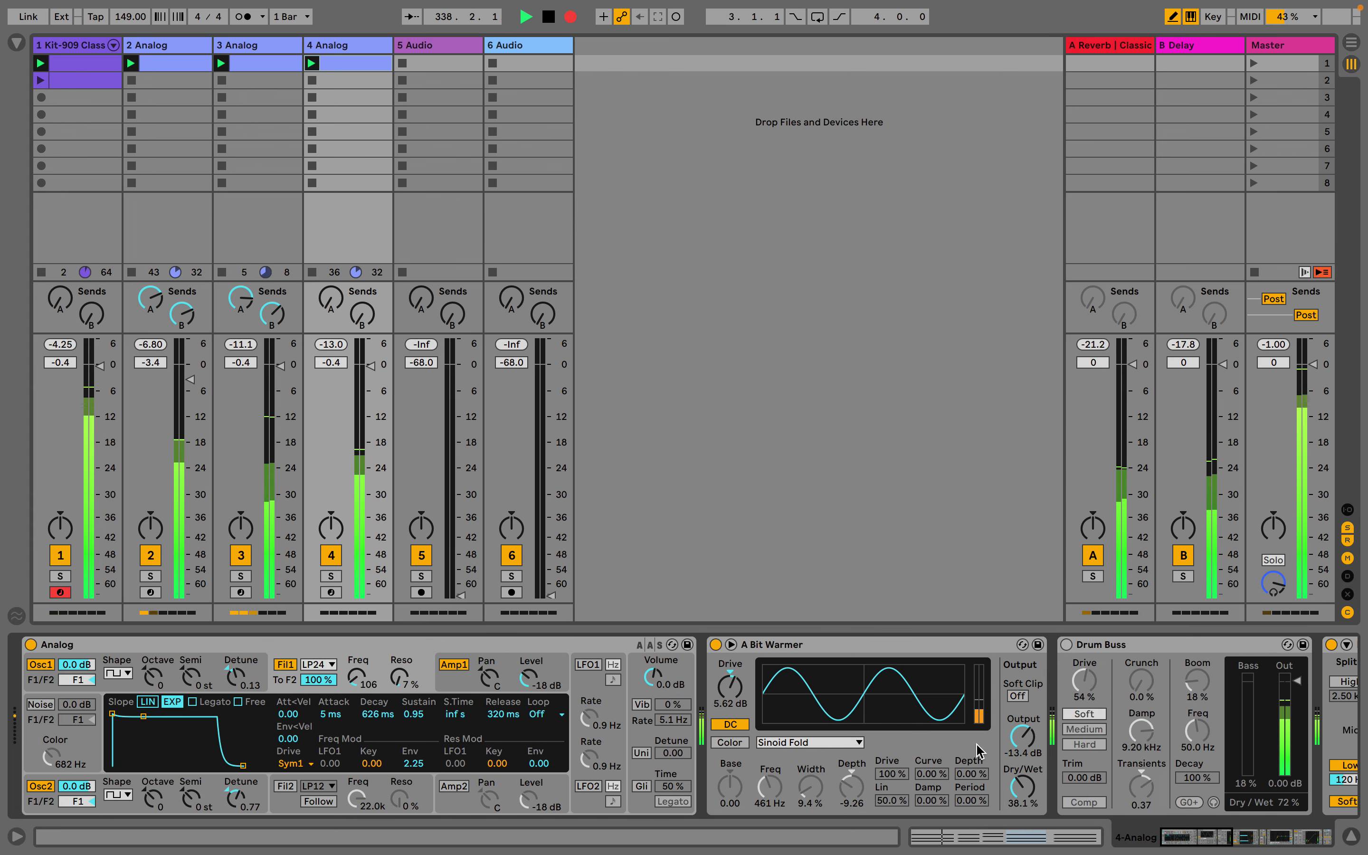
- Open track 2's clip in an enlarged note editor and fold it to show only the used notes
left_click(187, 71)
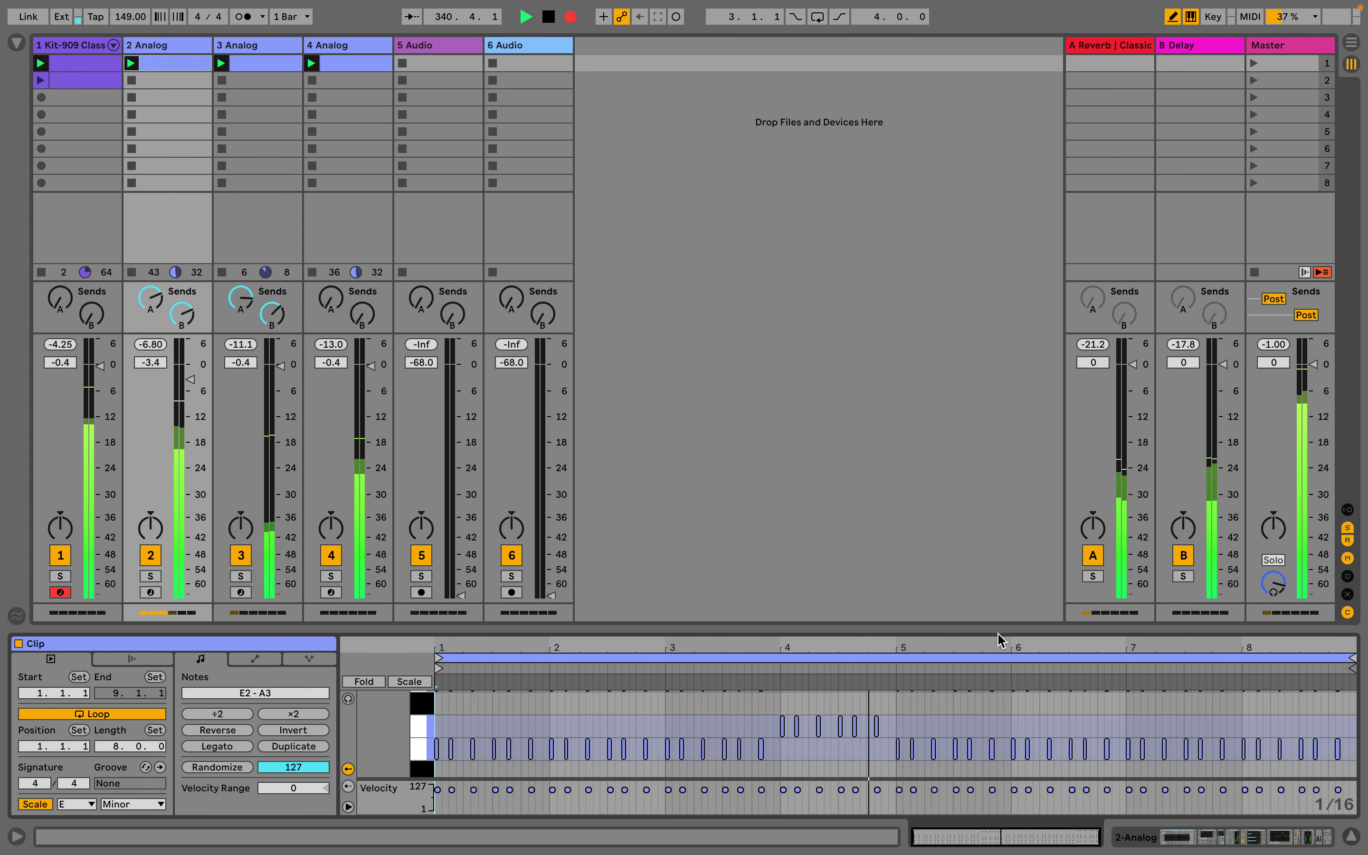
left_click_drag(996, 626, 995, 339)
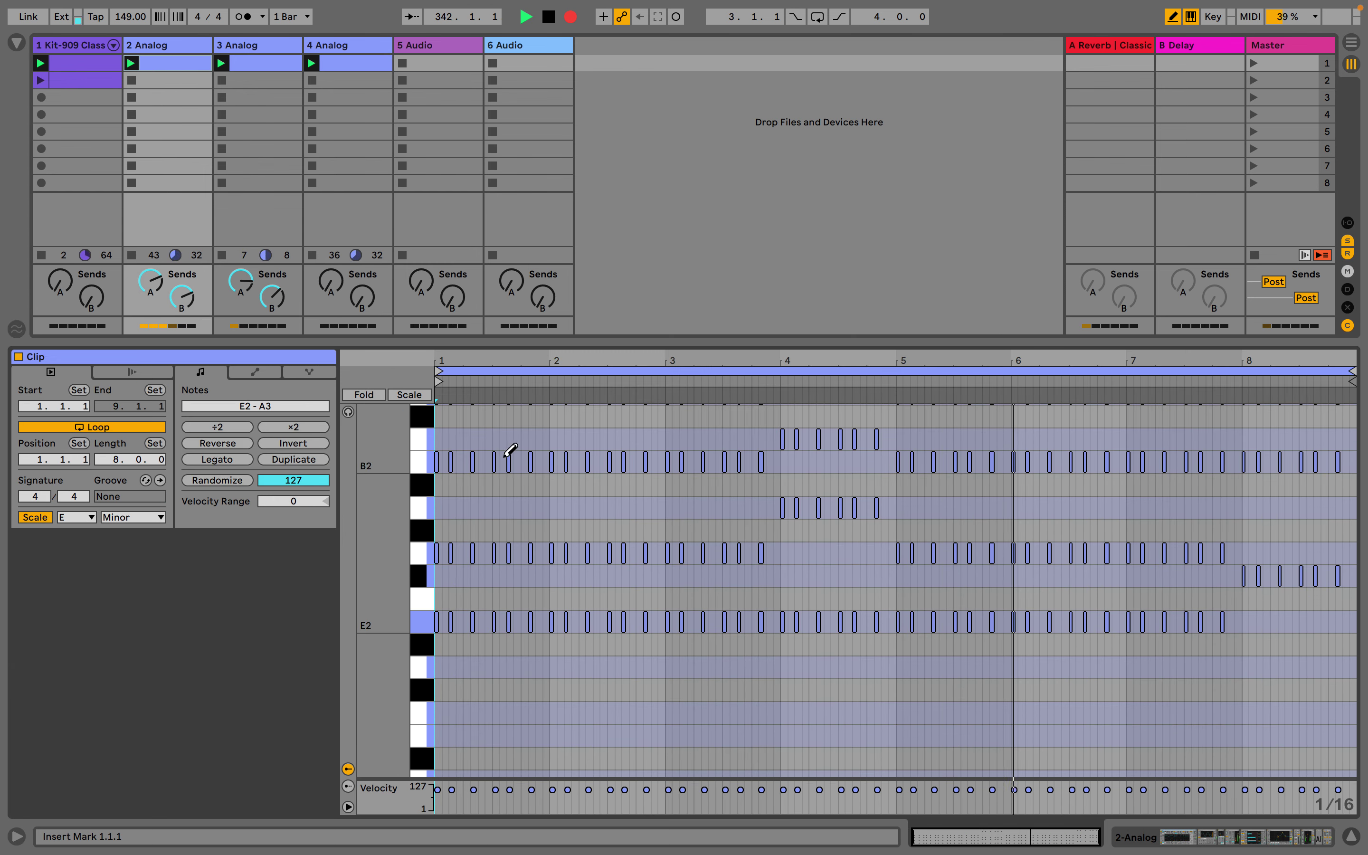
key("f")
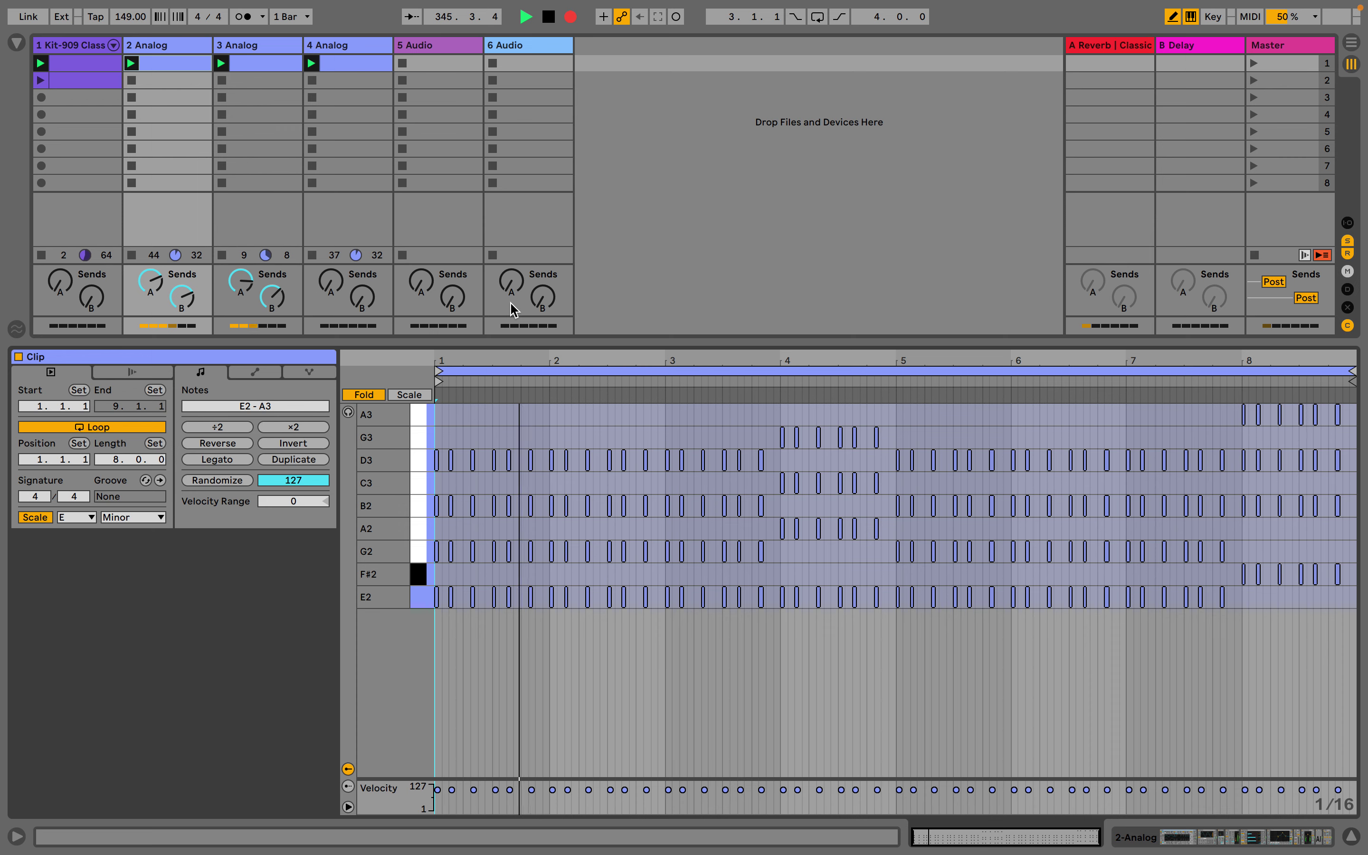
- Set the Drive of track 2's Overdrive to 40 %
double_click(183, 47)
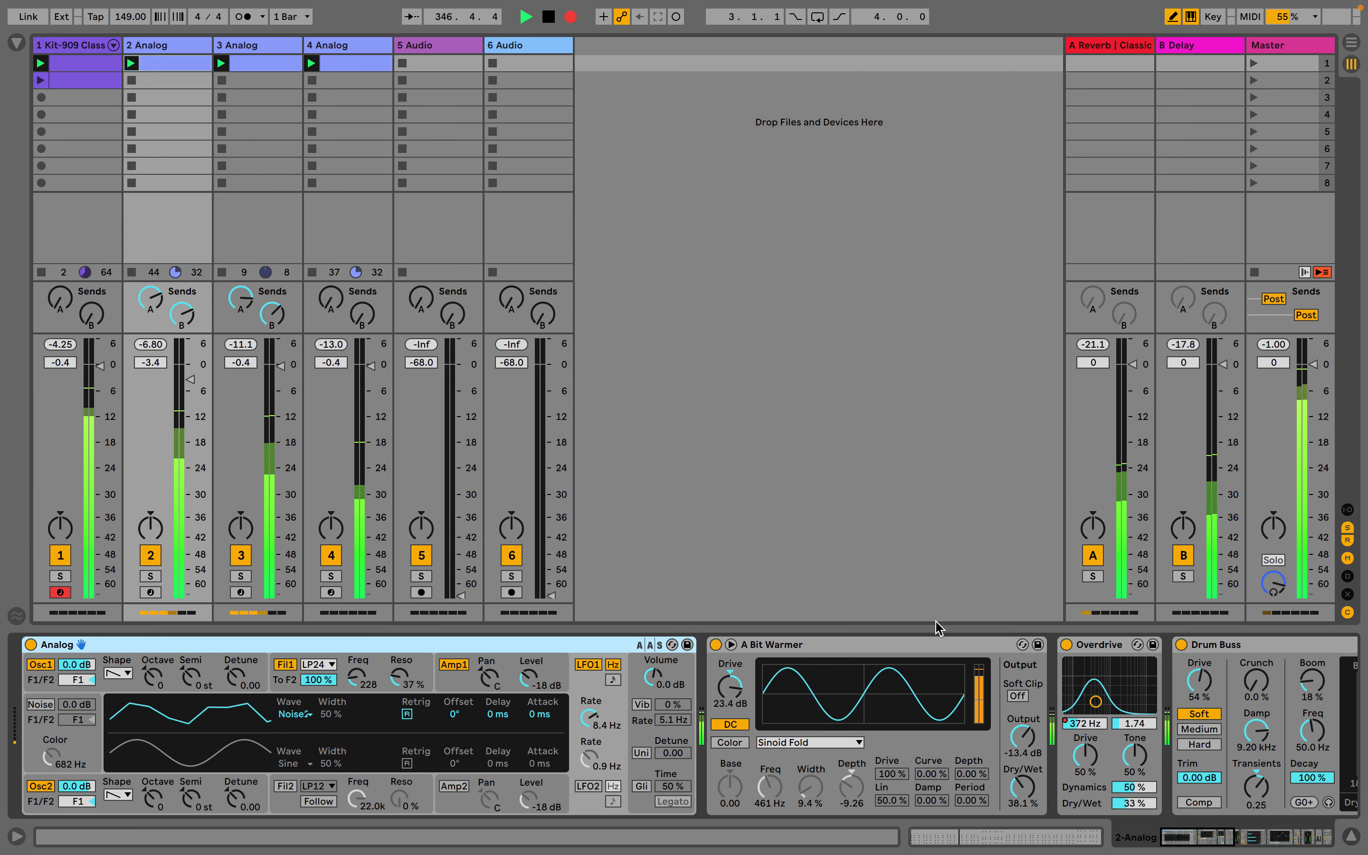
scroll(750, 780, "right", 10)
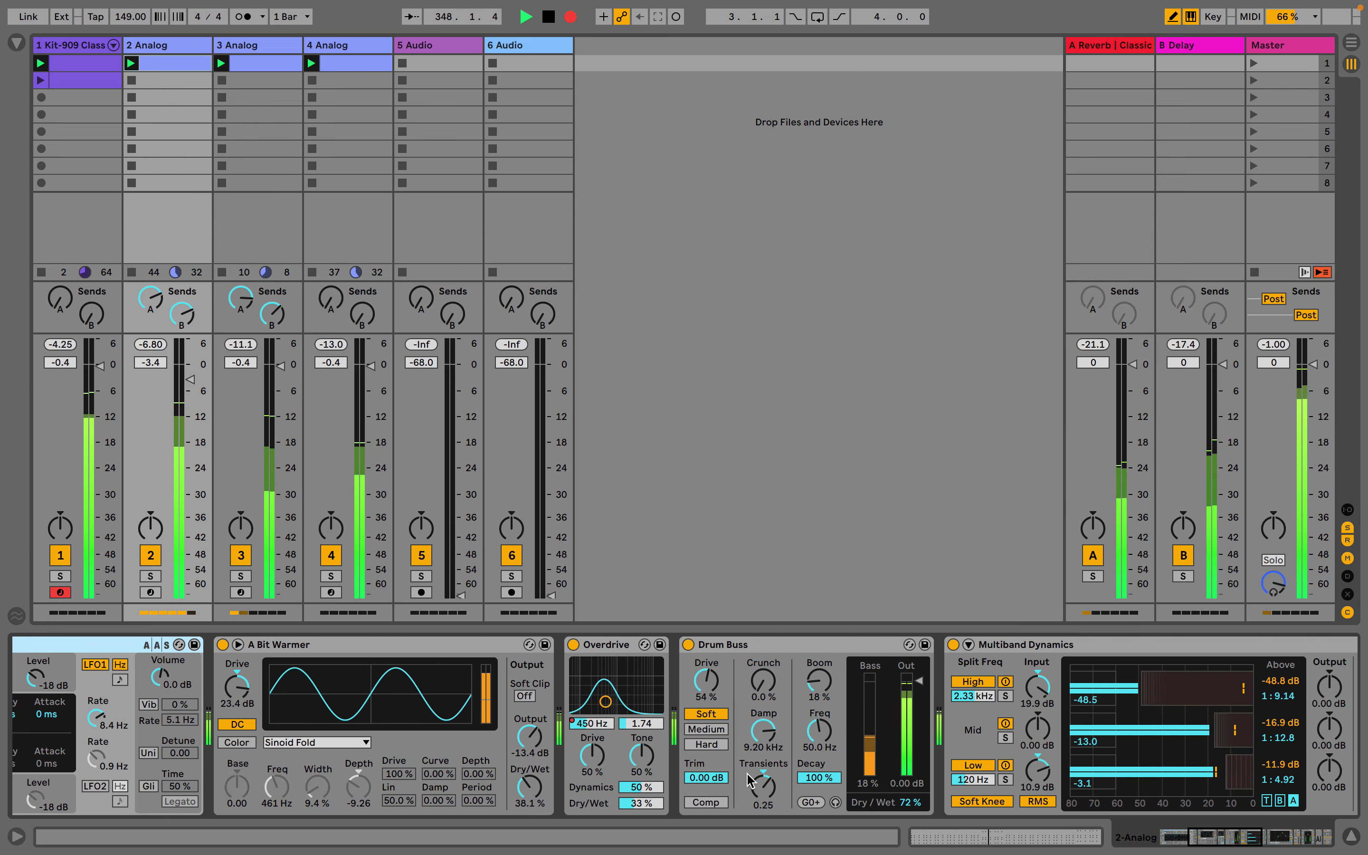
mouse_move(593, 757)
left_mouse_down()
mouse_move(592, 812)
mouse_move(593, 757)
mouse_move(592, 769)
left_mouse_up()
scroll(716, 737, "right", 6)
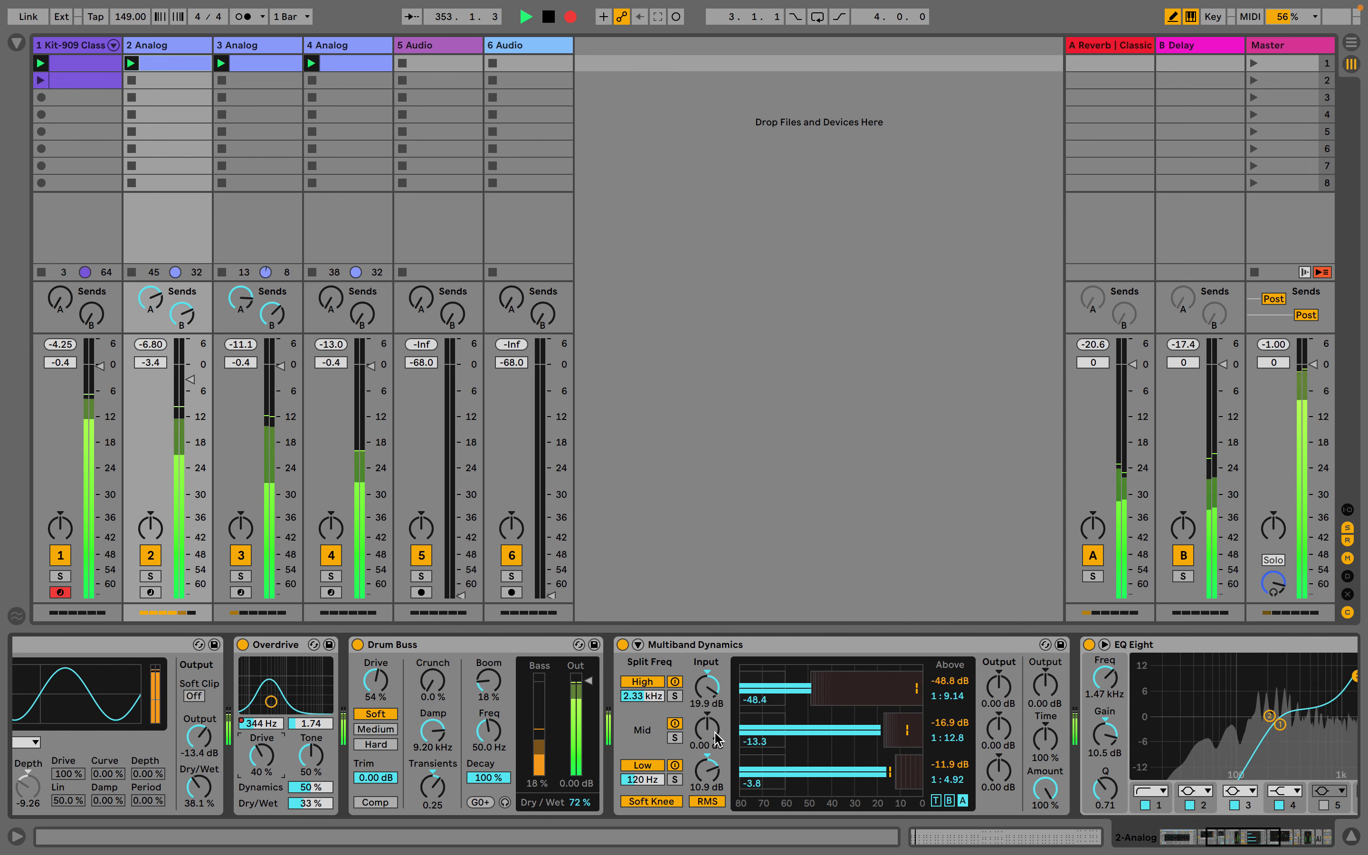
- On track 2, set EQ Eight band 3 to 2.02 kHz and 9.30 dB and the Align Delay's right channel to 1.79 ms
scroll(716, 736, "right", 15)
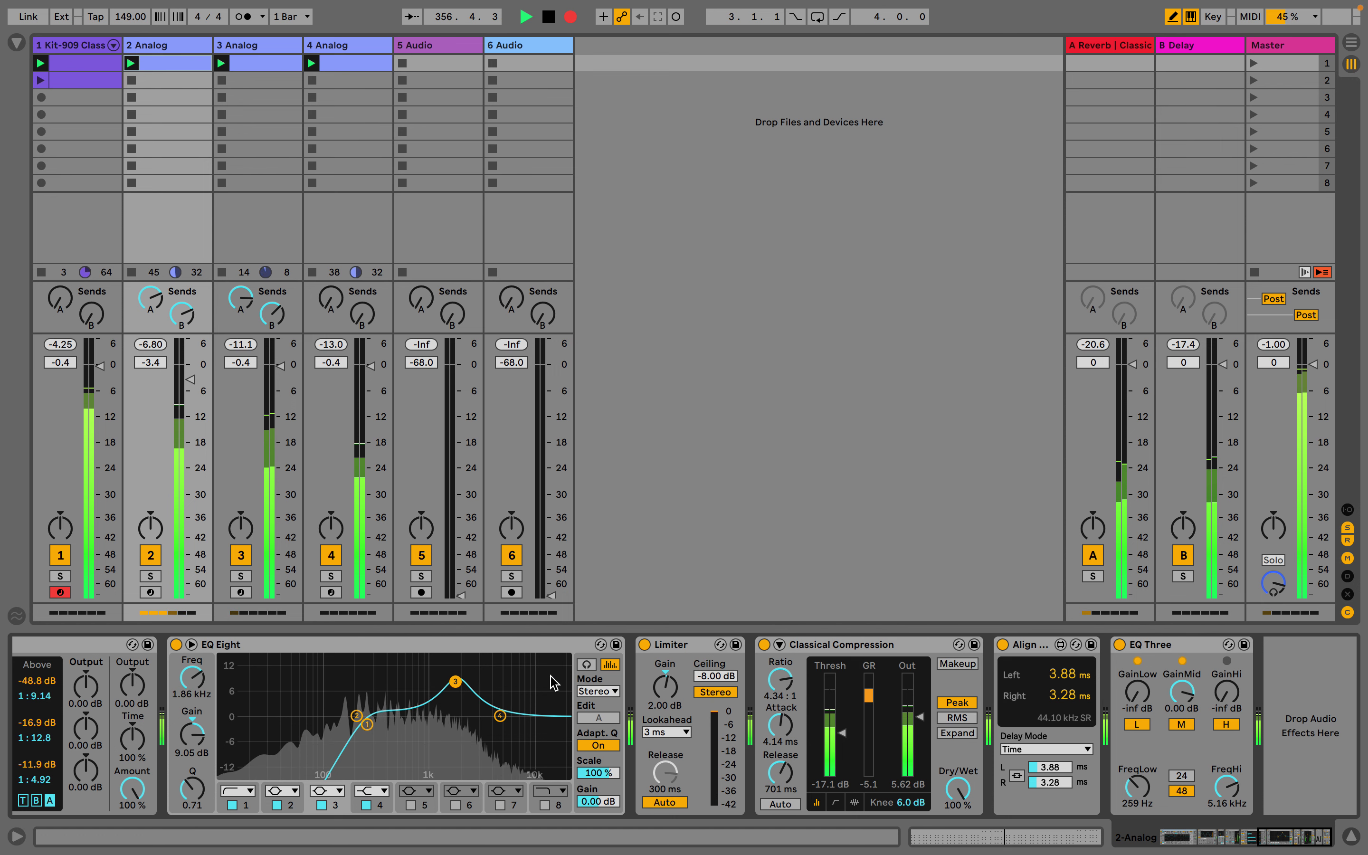
left_click(459, 691)
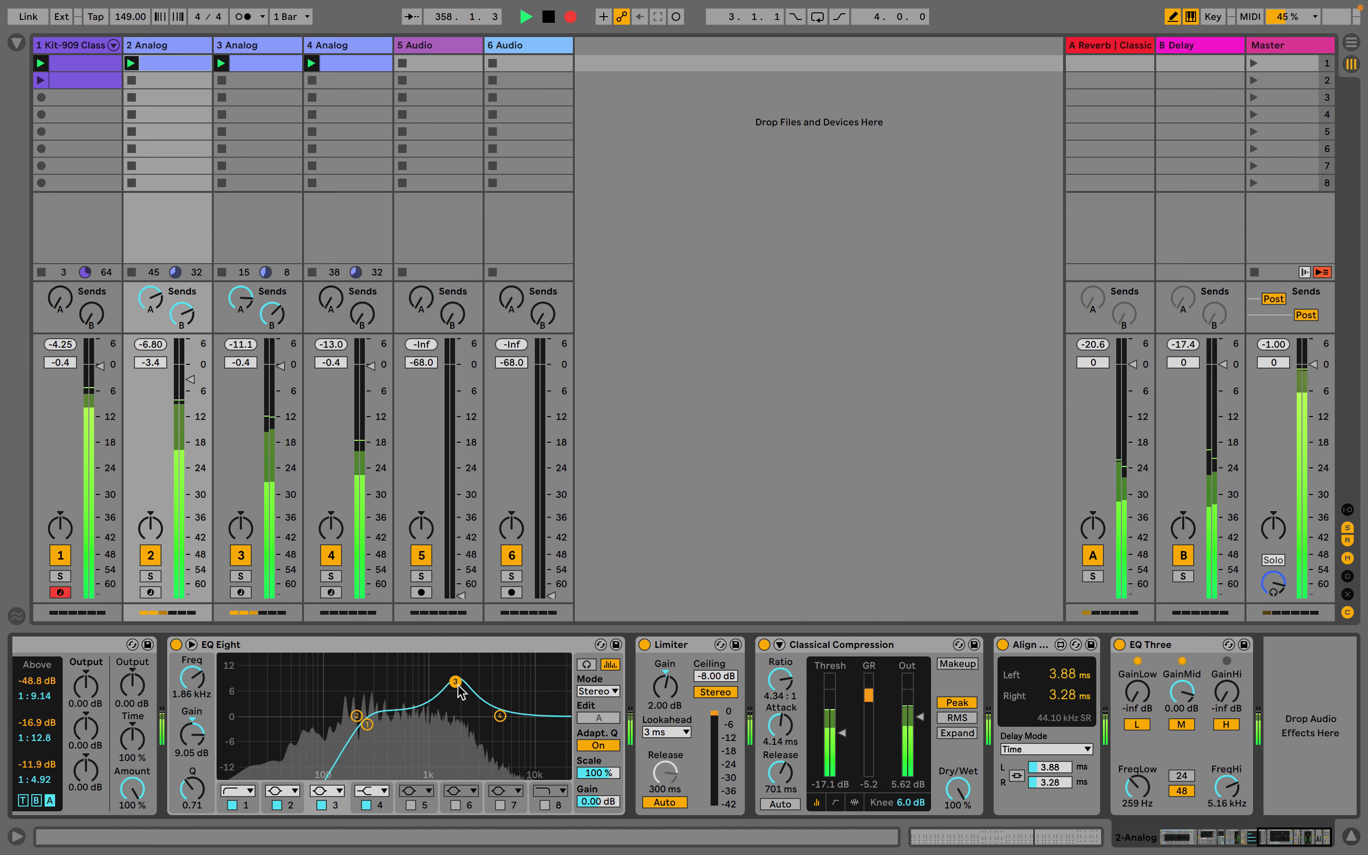
left_click_drag(460, 680, 459, 681)
left_click(1061, 783)
left_click_drag(1061, 783, 1062, 790)
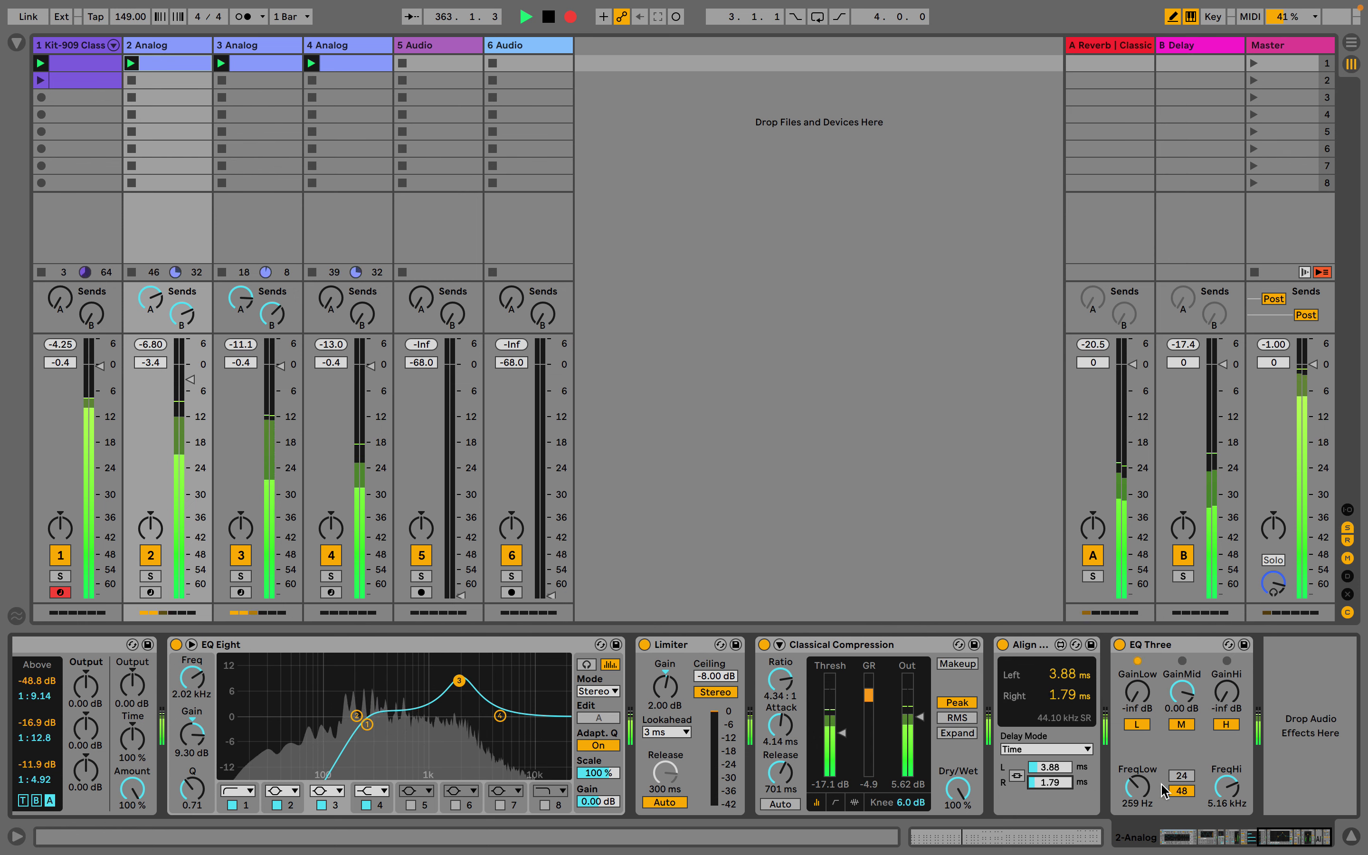
- Set the FreqHi of track 2's EQ Three to 1.33 kHz and its FreqLow to 558 Hz
left_click(1227, 786)
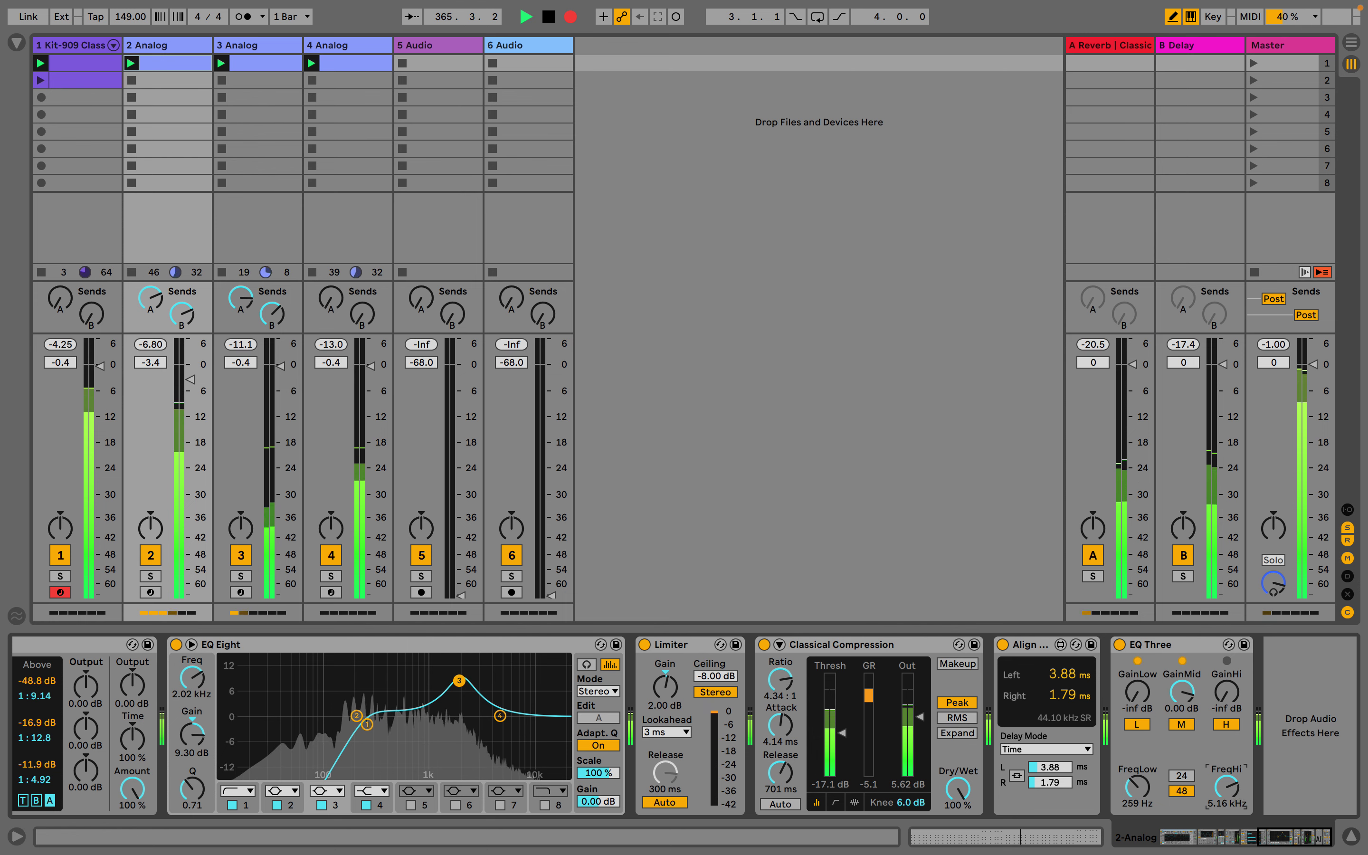
left_click_drag(1227, 786, 1227, 795)
left_click(1134, 801)
left_click_drag(1137, 787, 1138, 800)
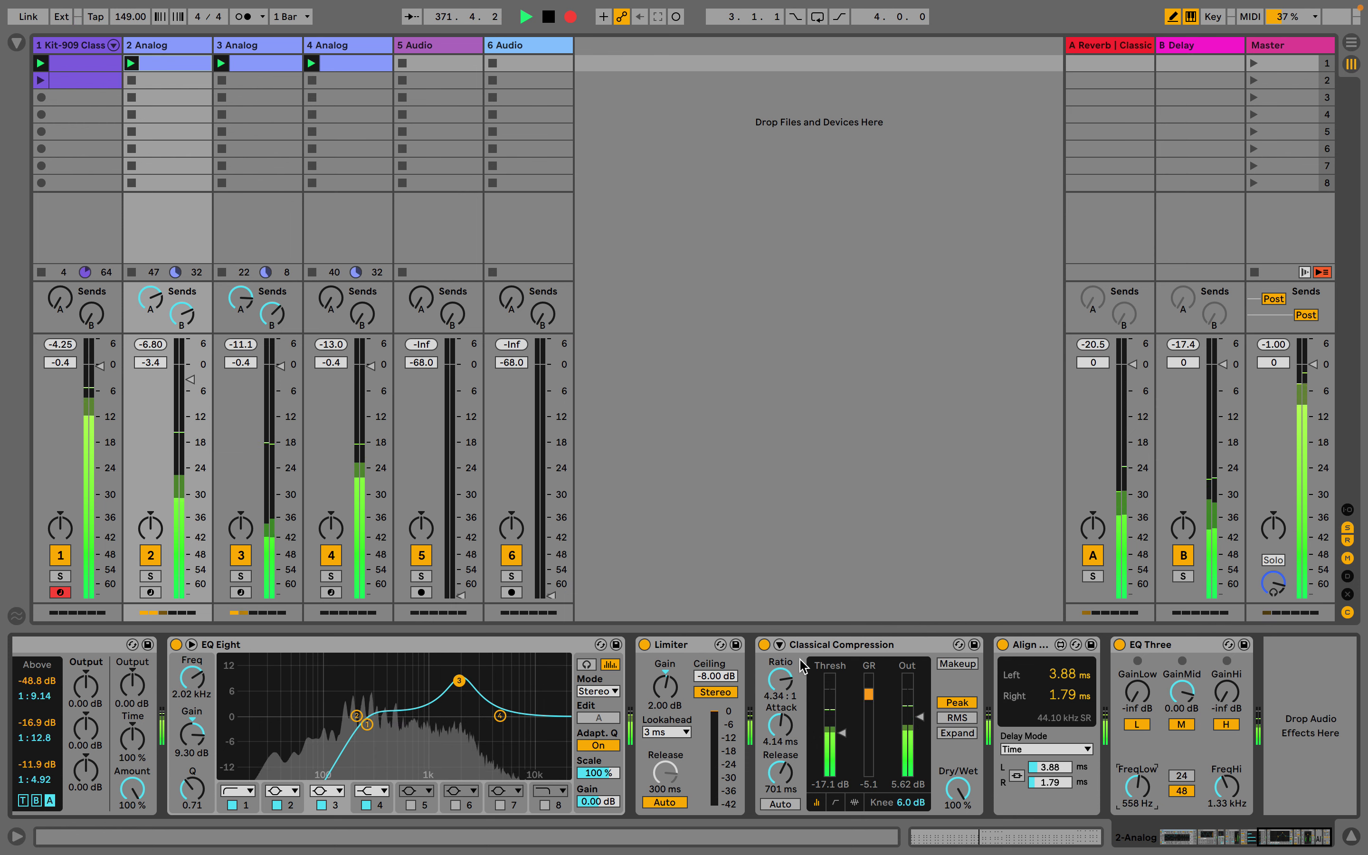
- Set track 2's sends to -7.0 dB for Reverb and -4.8 dB for Delay, and its EQ Three FreqHi to 1.77 kHz
left_click_drag(152, 300, 153, 295)
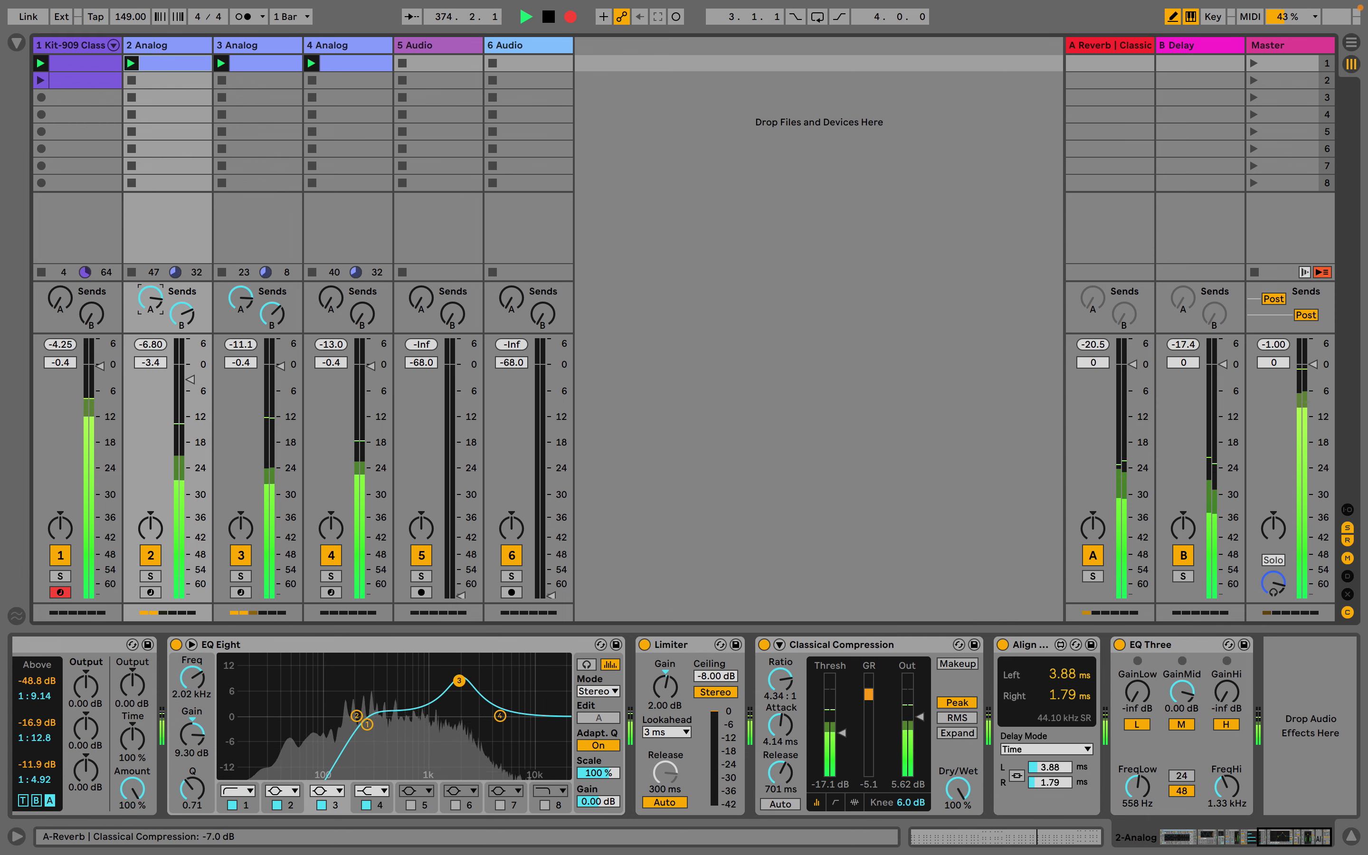
left_click_drag(182, 310, 181, 317)
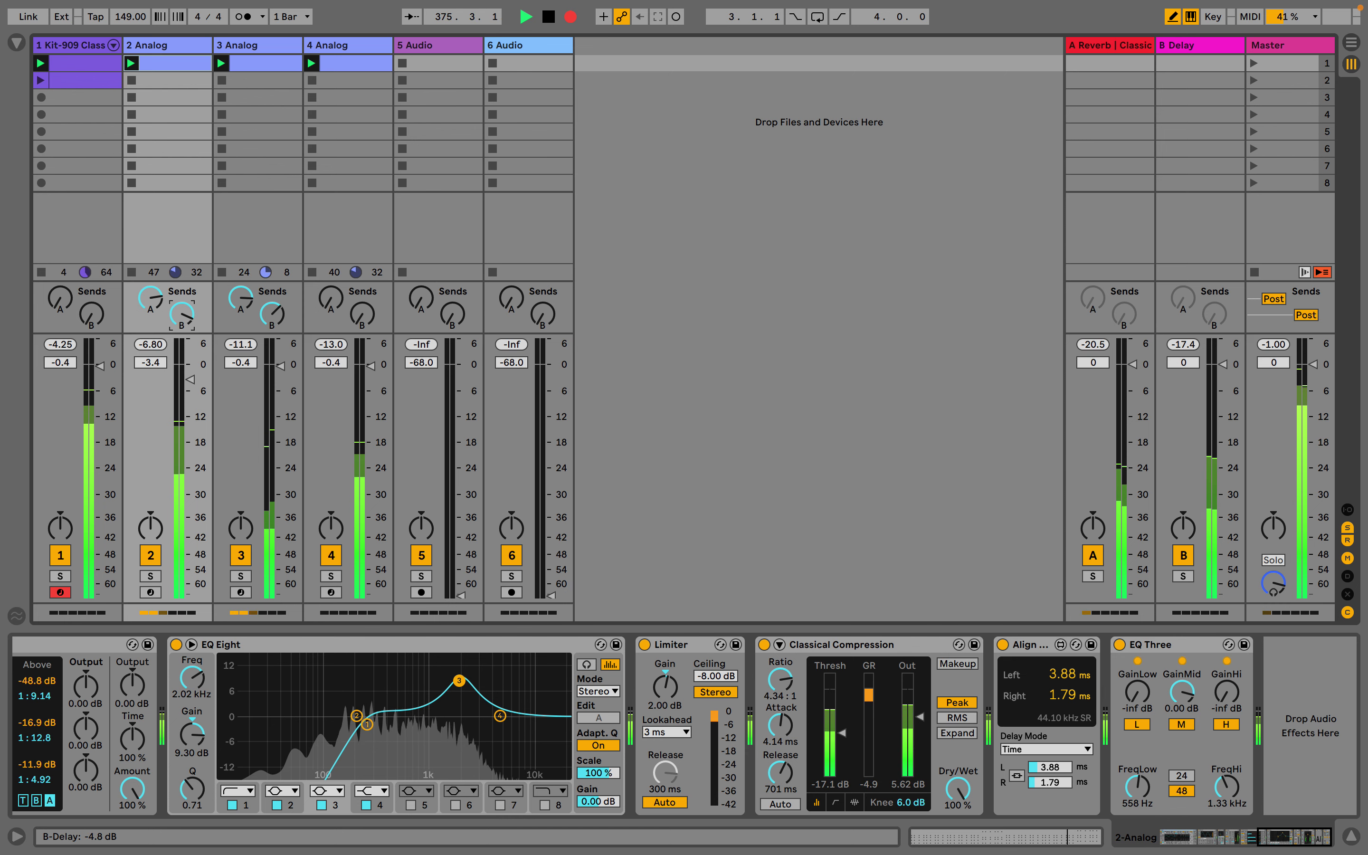
left_click_drag(1226, 786, 1226, 778)
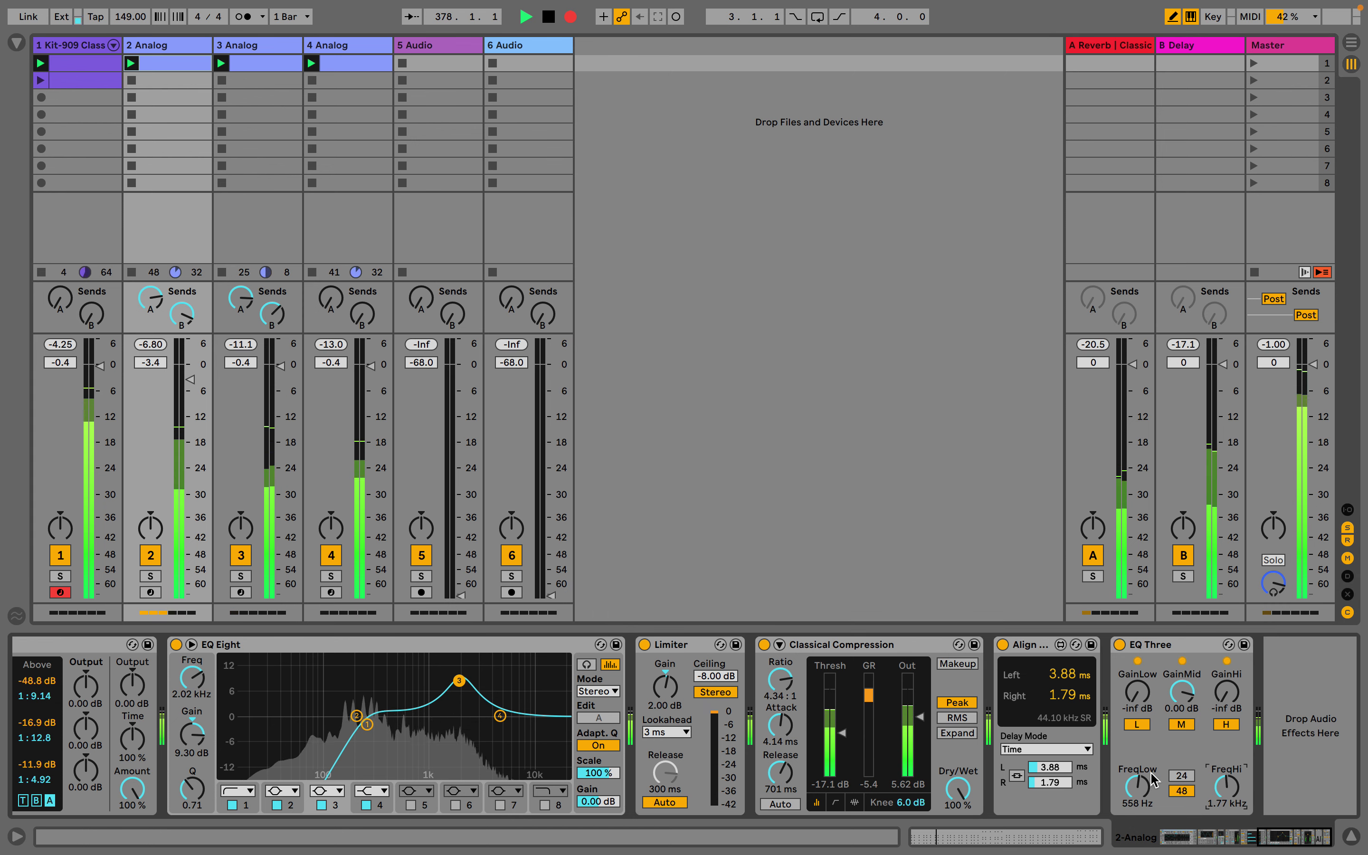
scroll(1151, 780, "left", 10)
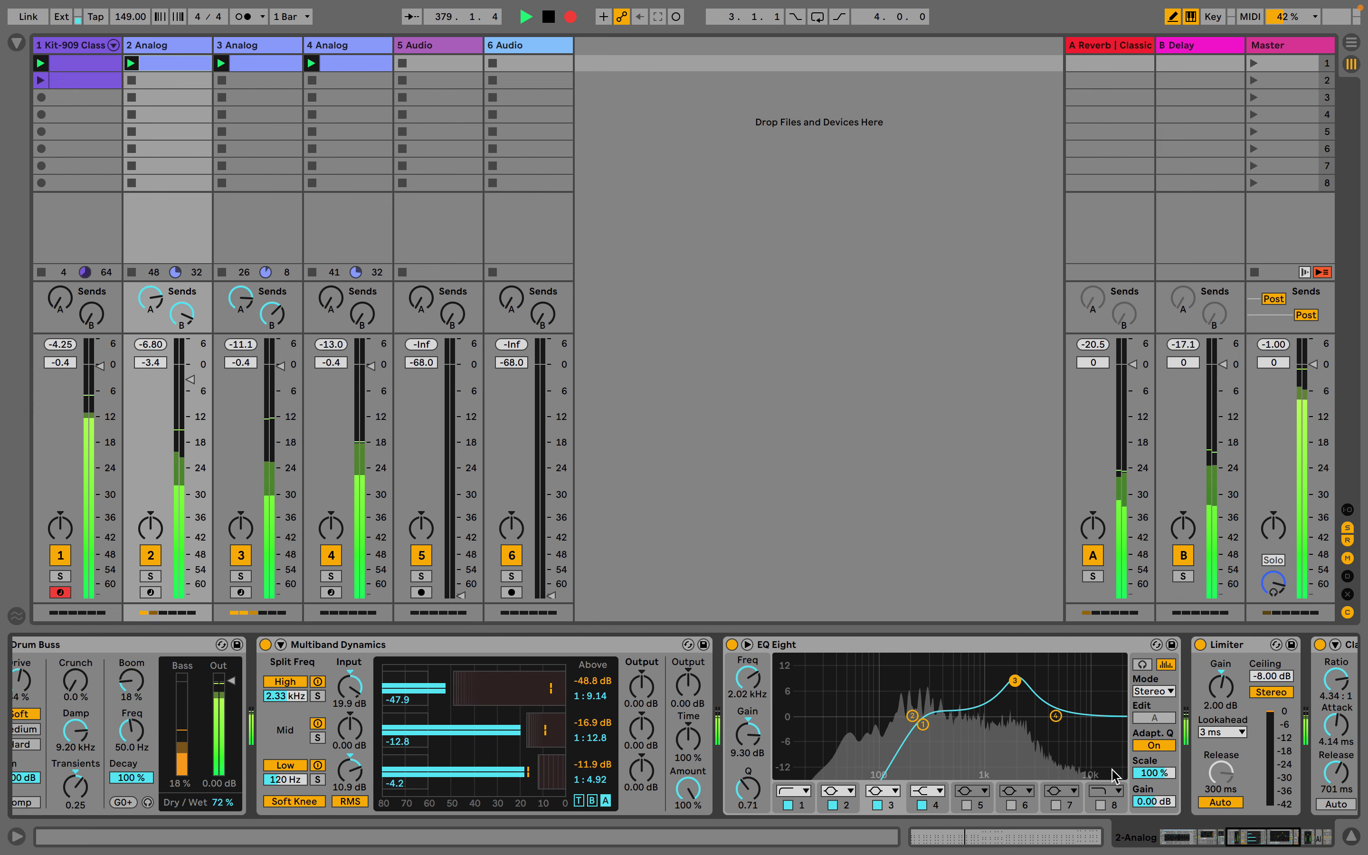
scroll(1113, 775, "left", 15)
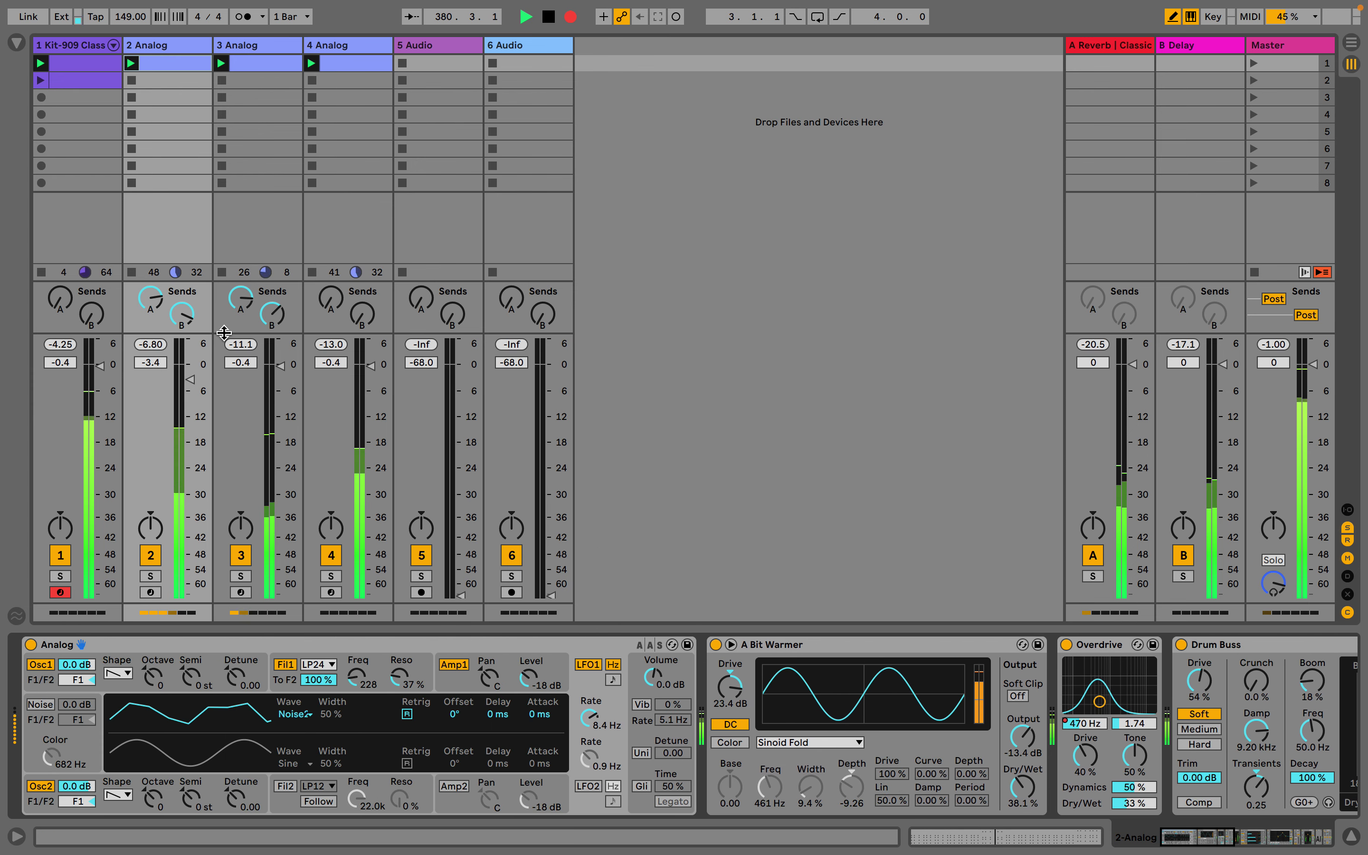
- Open the first drum clip on track 1 and stop that track's clip playback
left_click(85, 69)
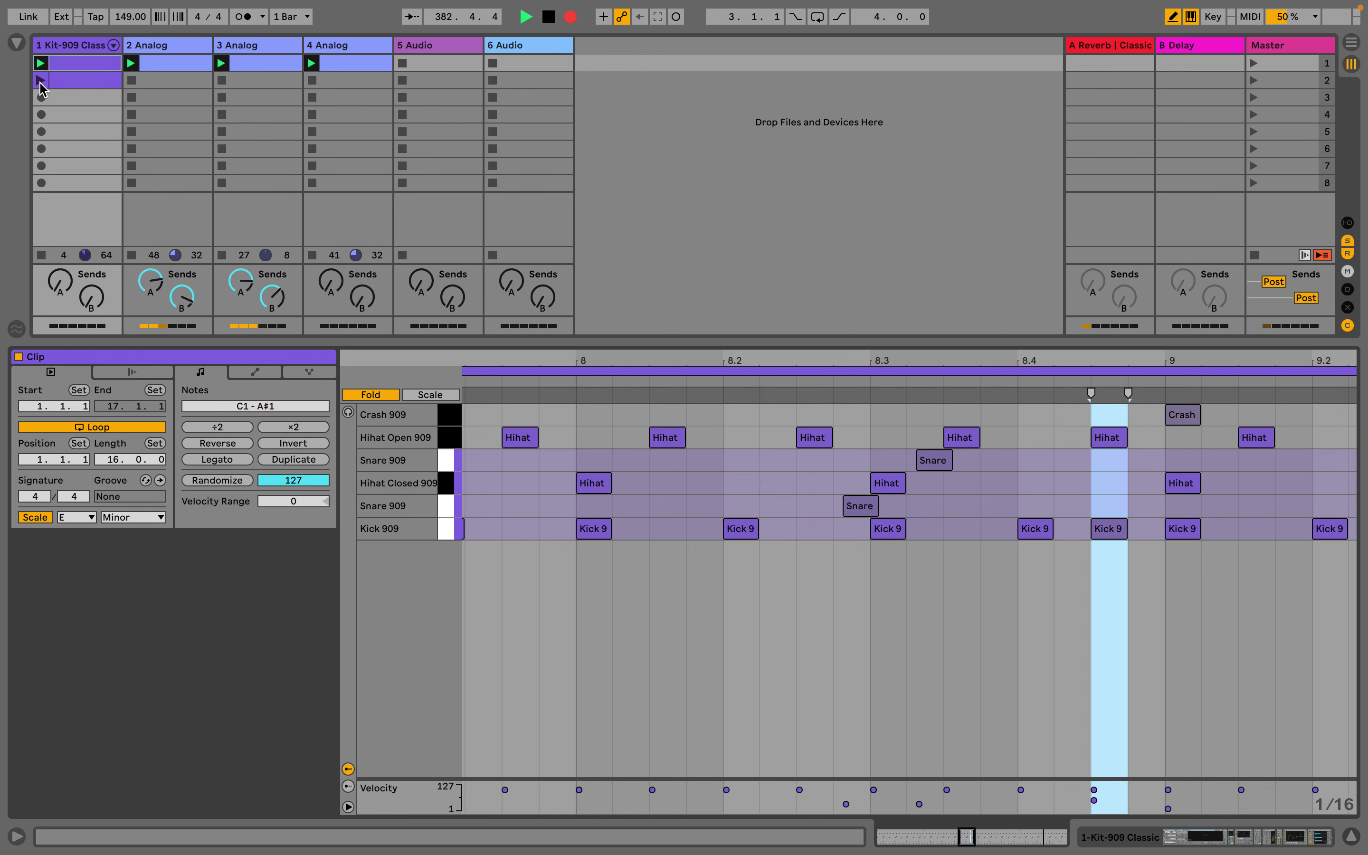
left_click(42, 256)
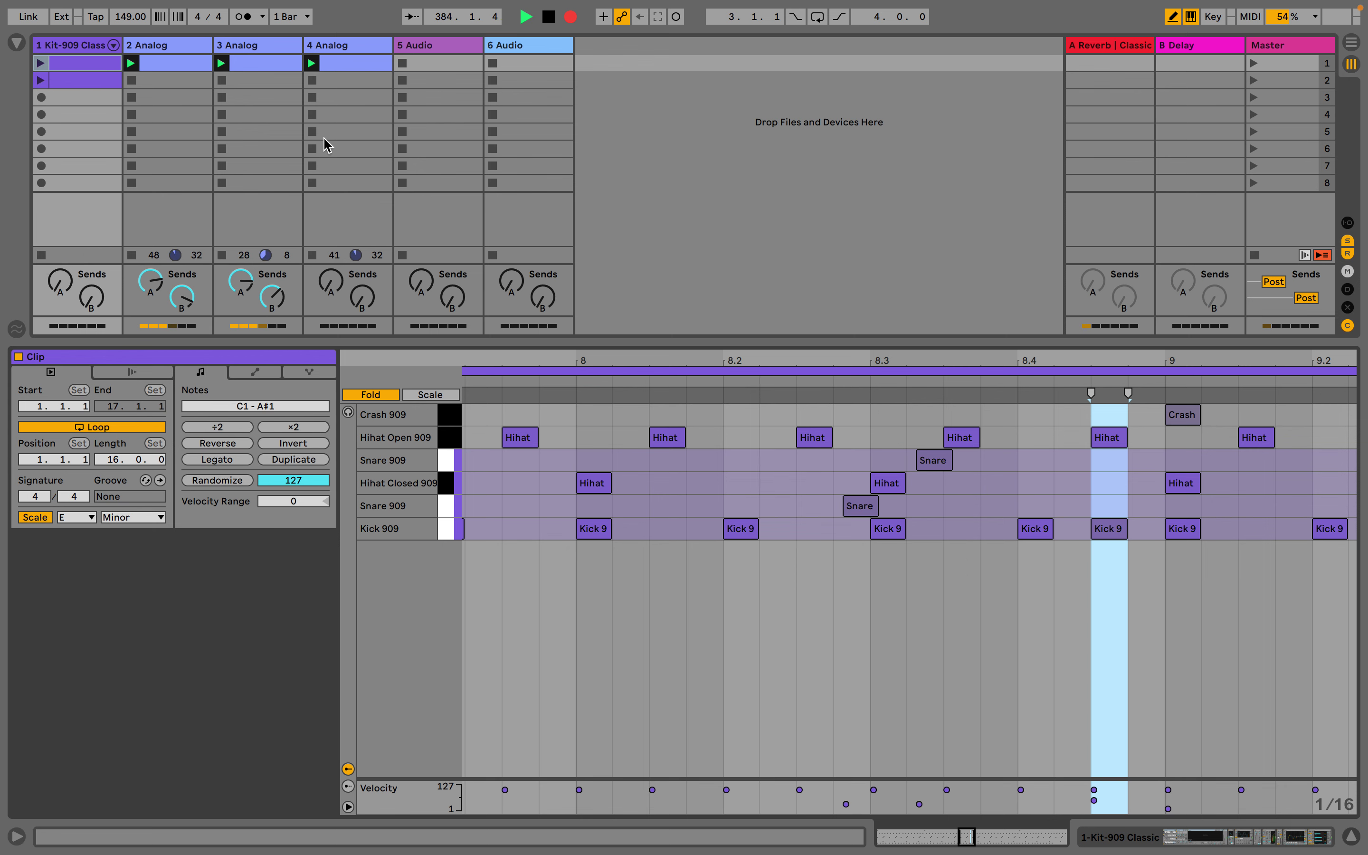
- Compare the notes of the clips on tracks 4 and 3 while they play without the drums
left_click(357, 45)
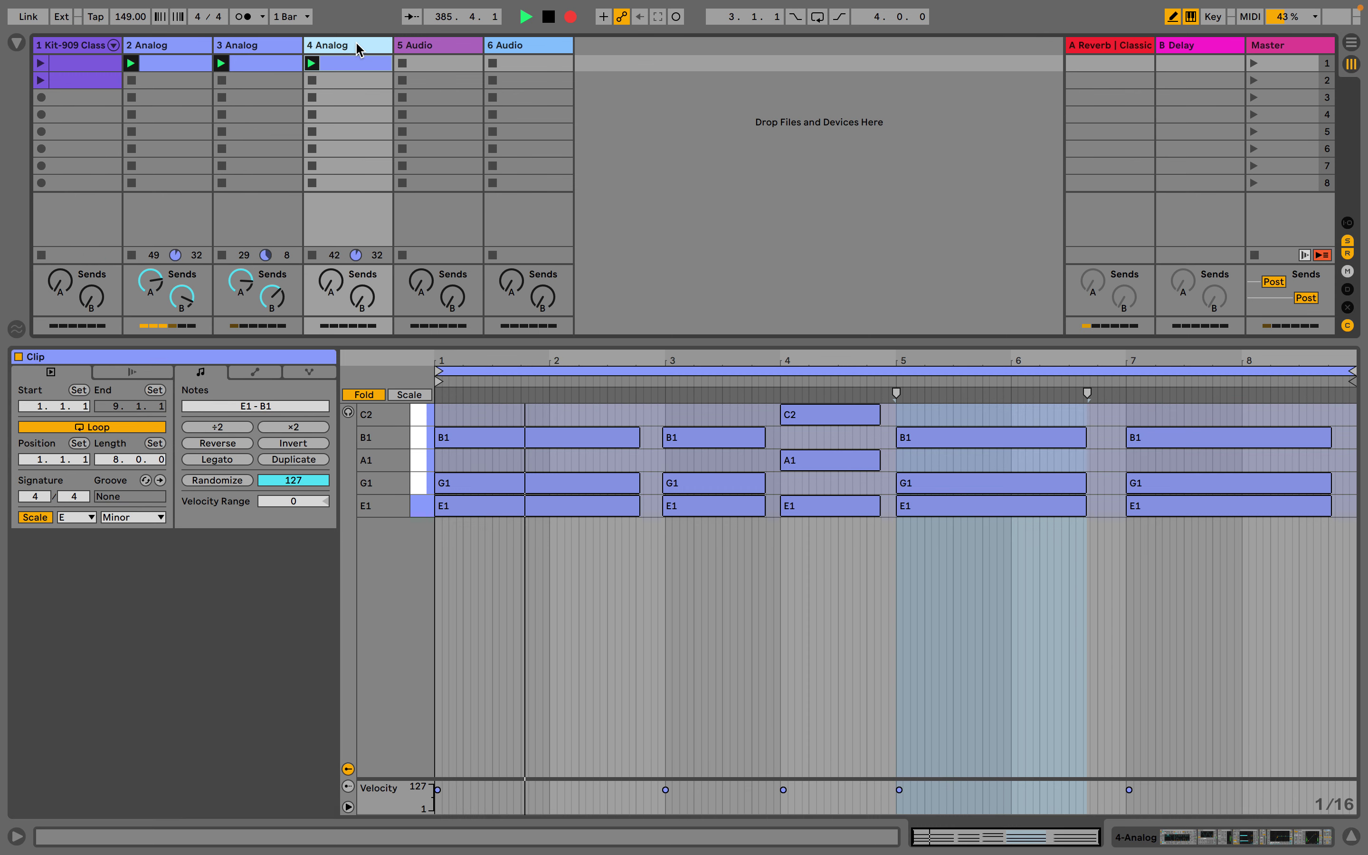
left_click(277, 48)
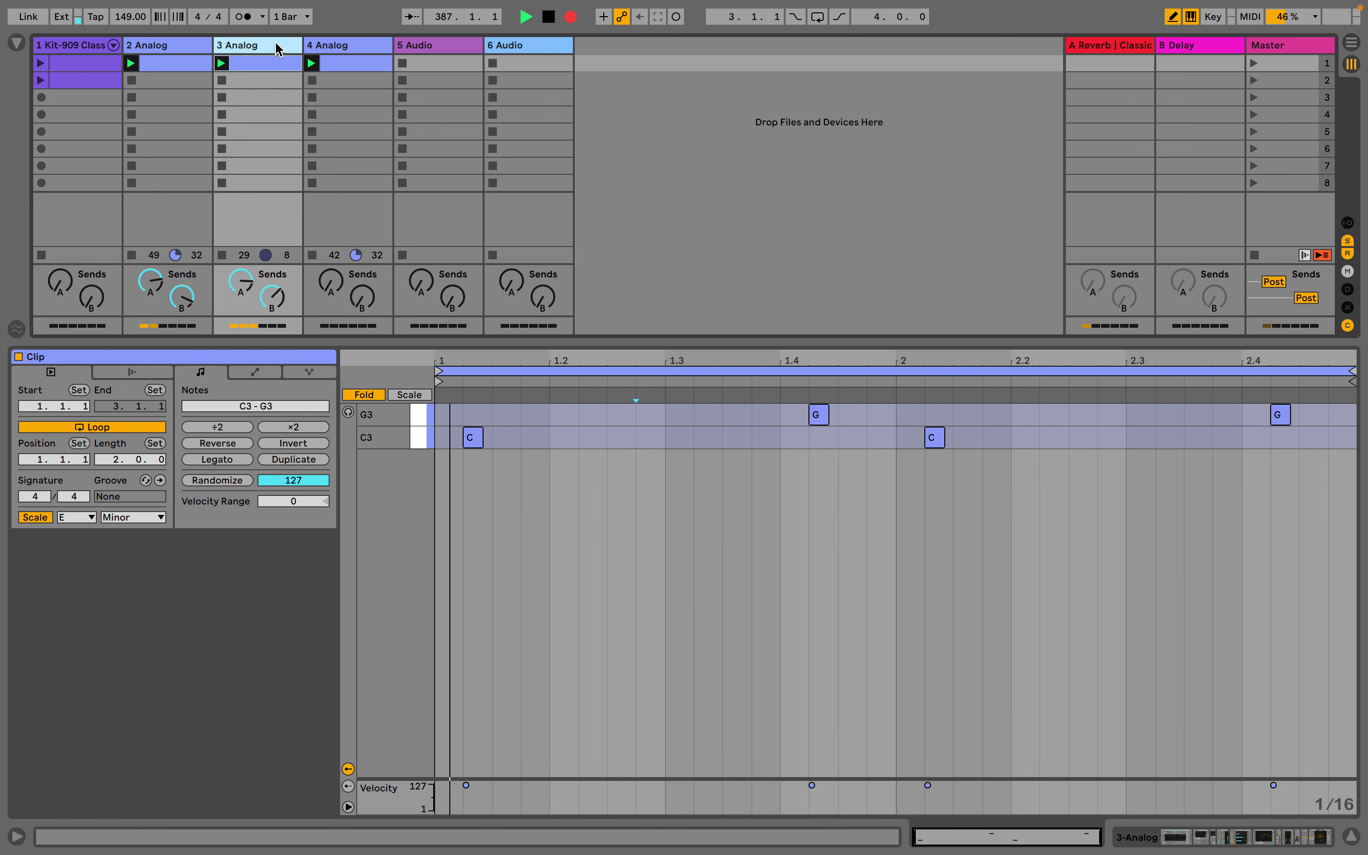
left_click(355, 53)
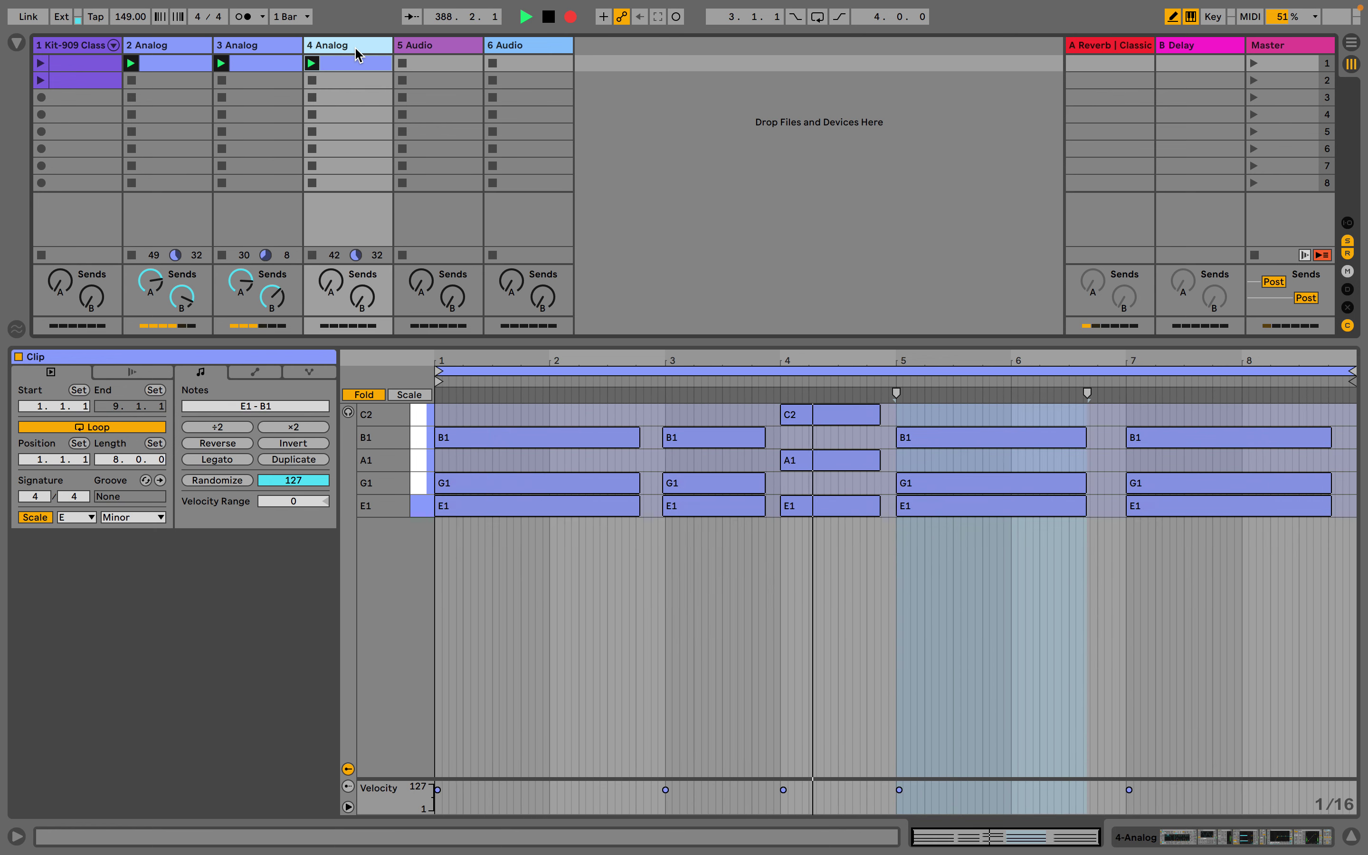
left_click(271, 50)
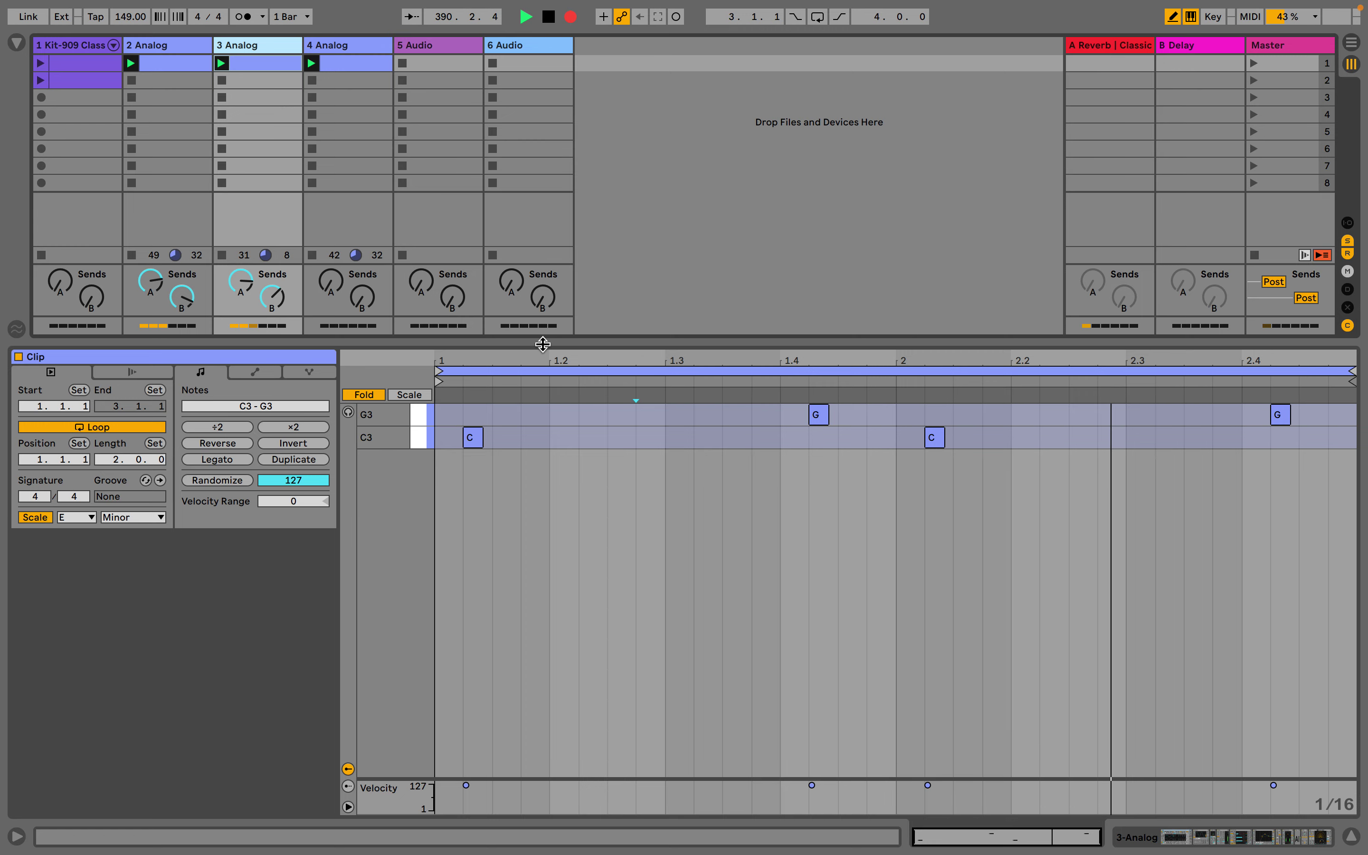
- Reduce the note editor's height, stop all playing clips and select the Master track
left_click_drag(547, 347, 544, 690)
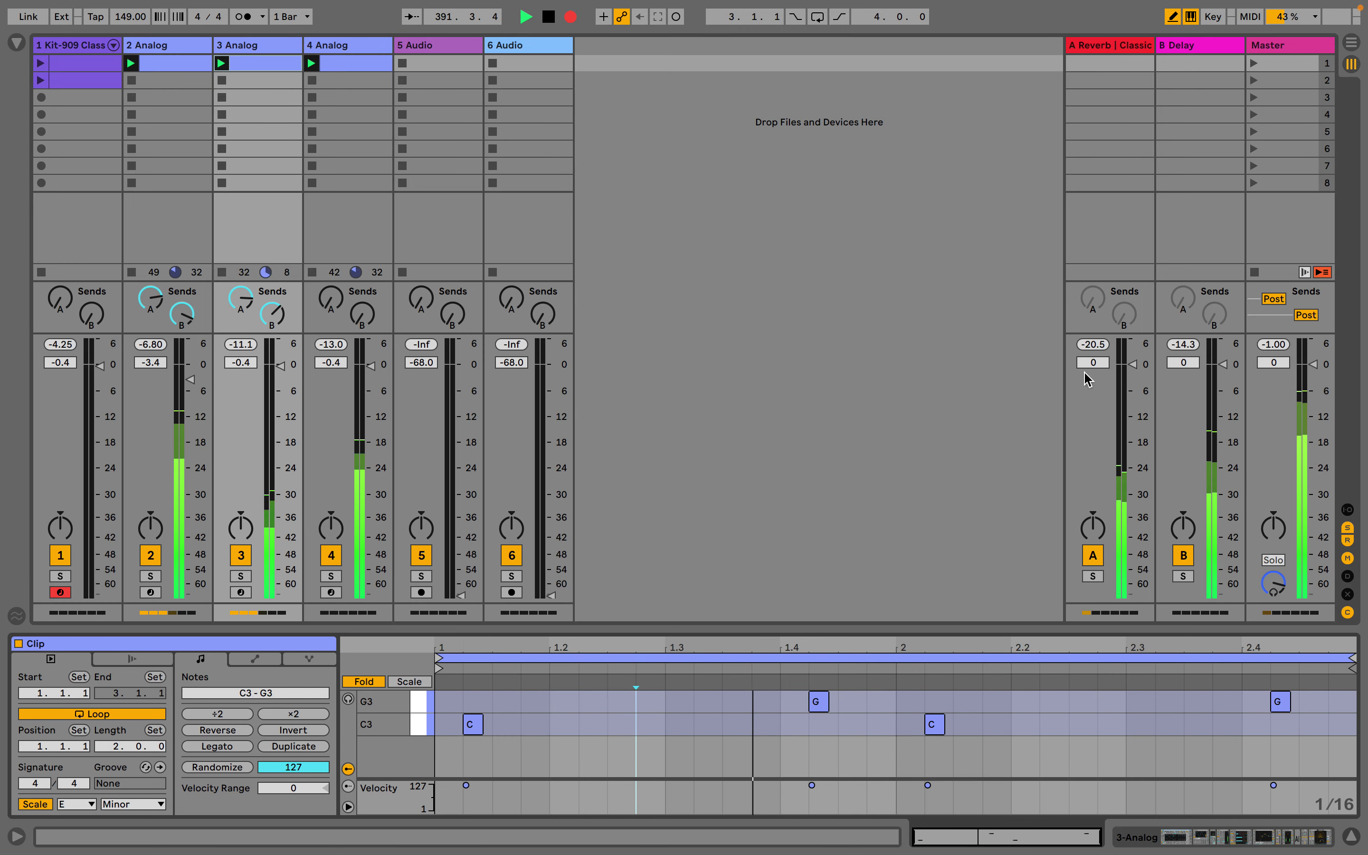
left_click(1255, 273)
left_click(1269, 50)
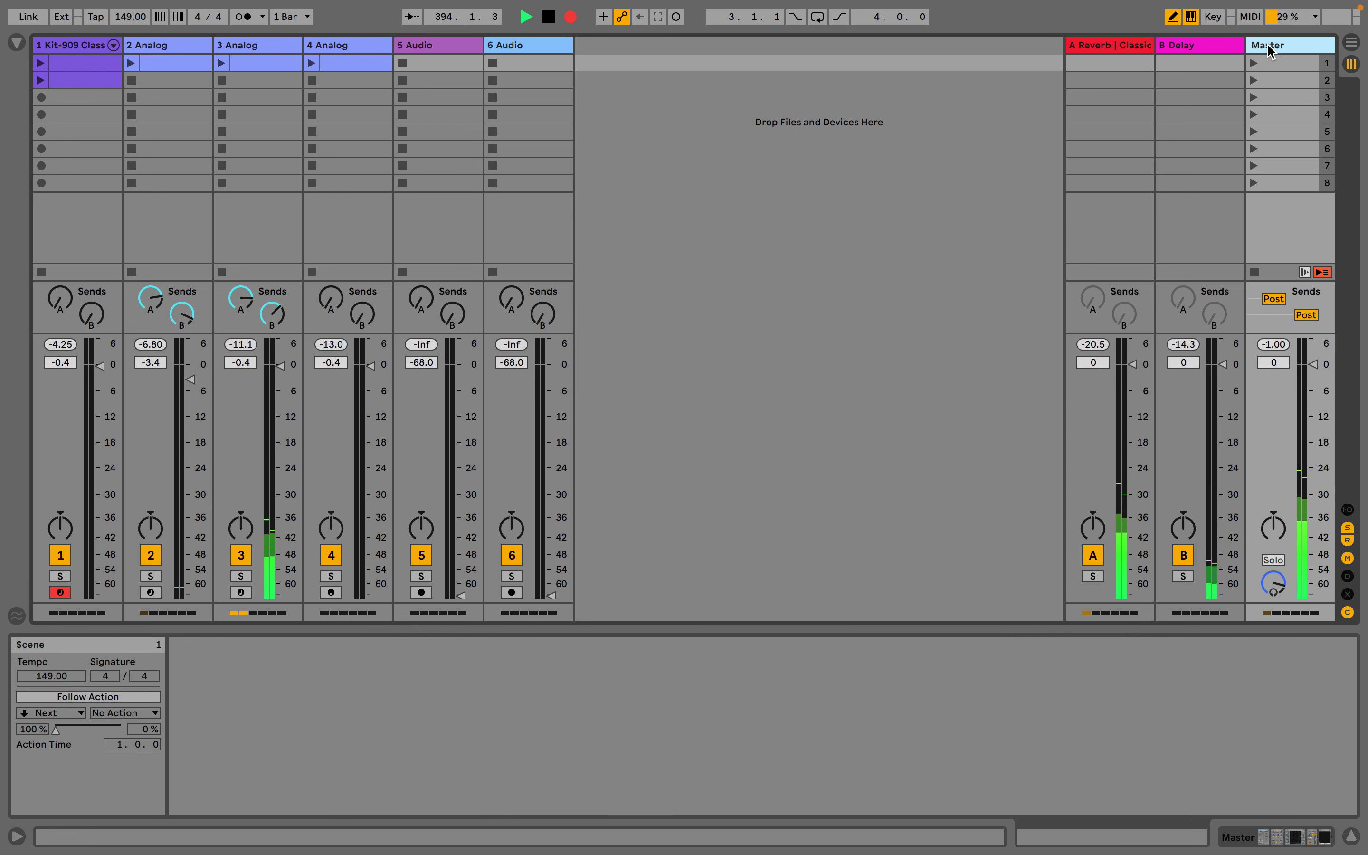